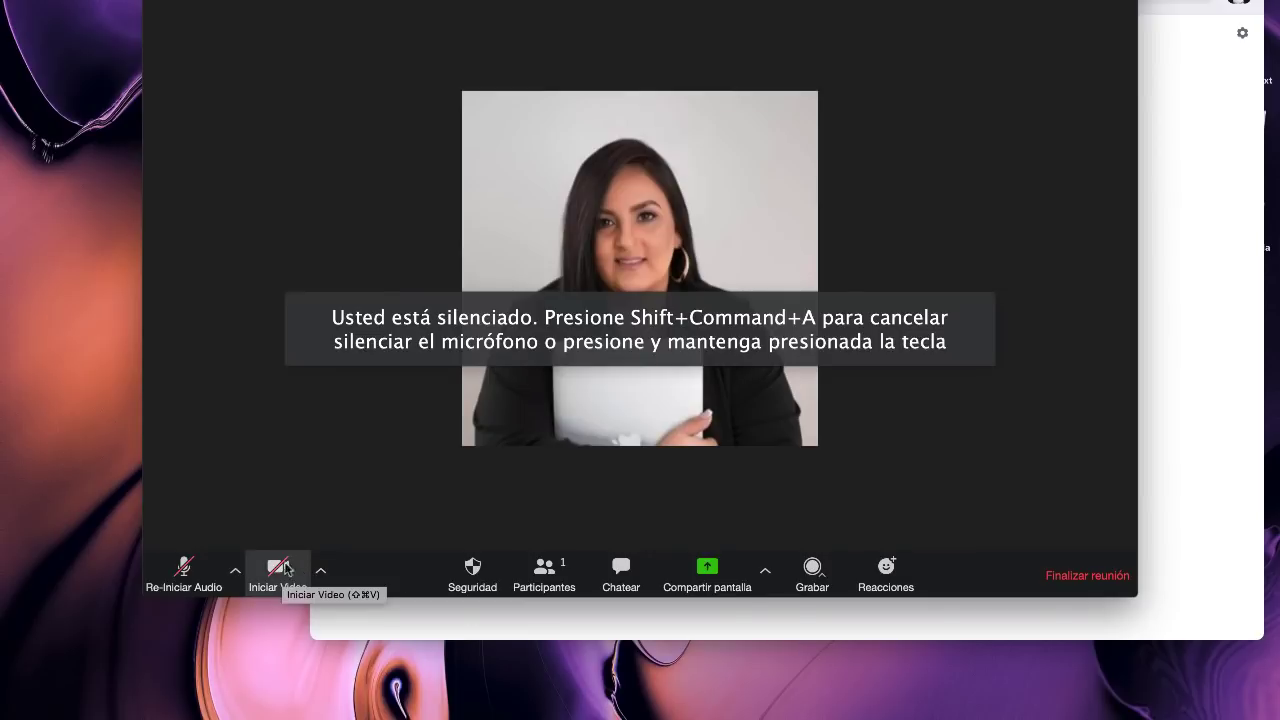
# - Turn the meeting camera on and off again, and open the virtual background settings
pyautogui.click(279, 570)
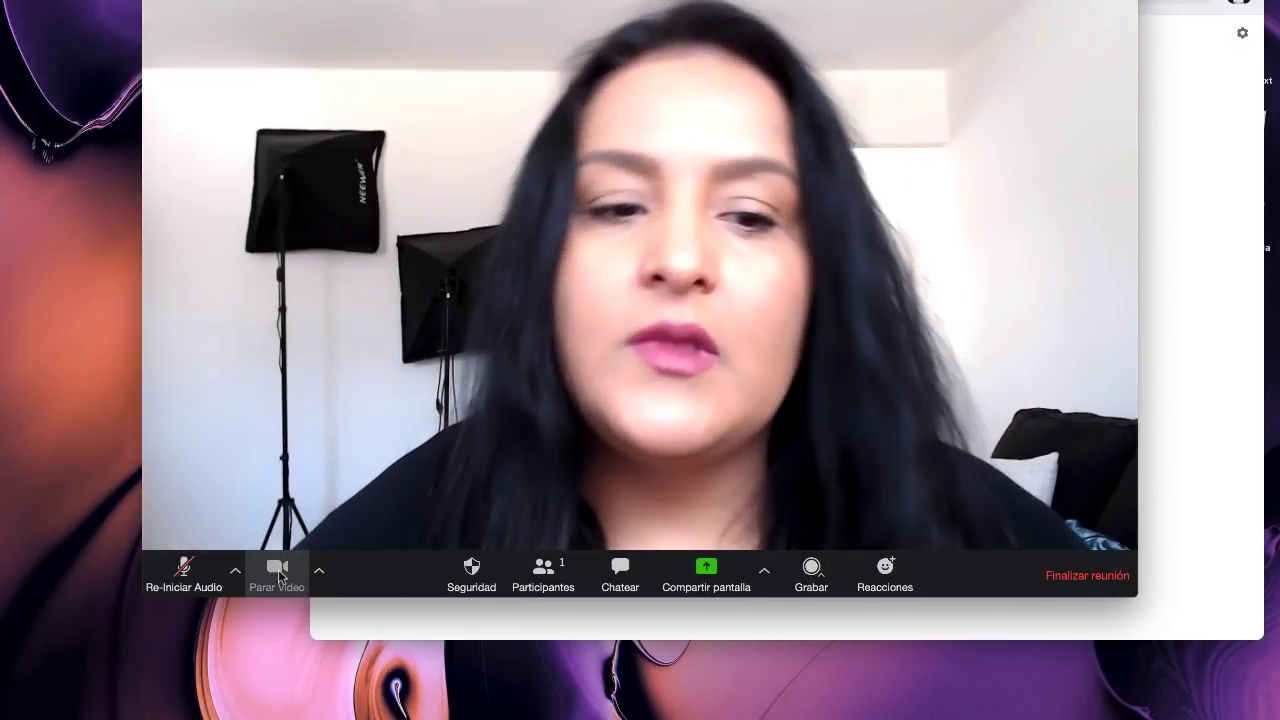
pyautogui.click(278, 570)
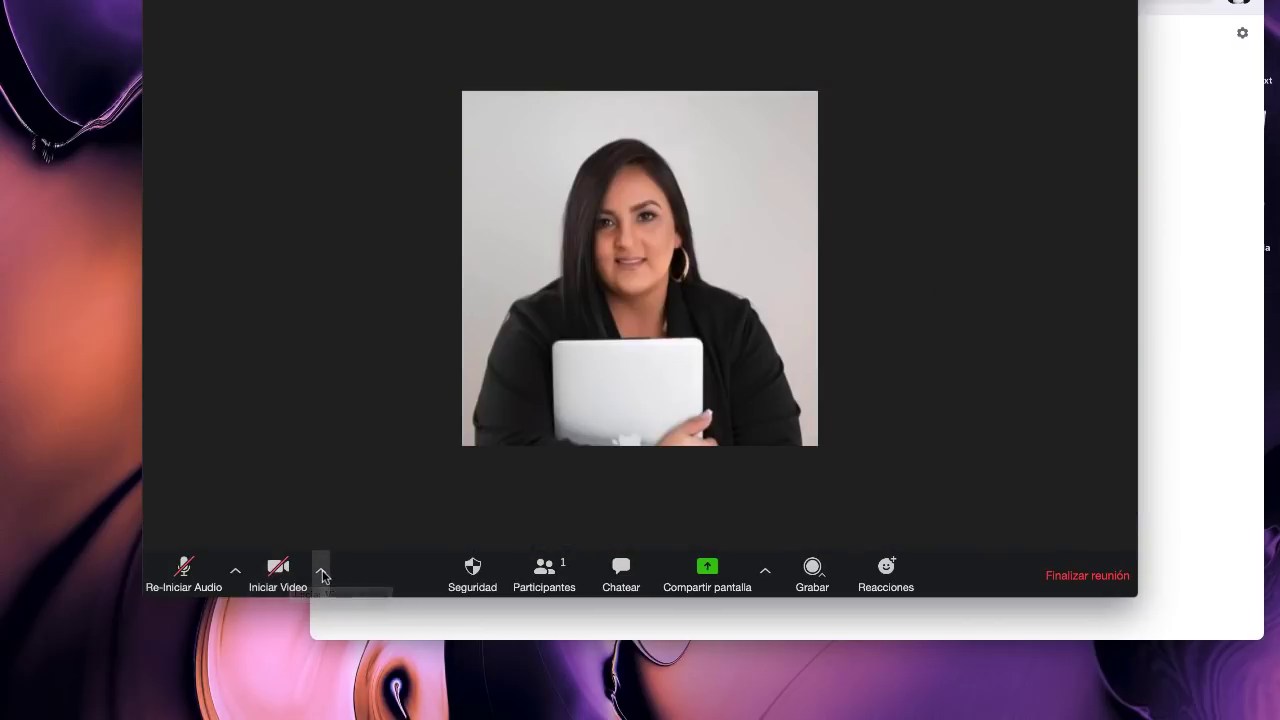
pyautogui.click(321, 570)
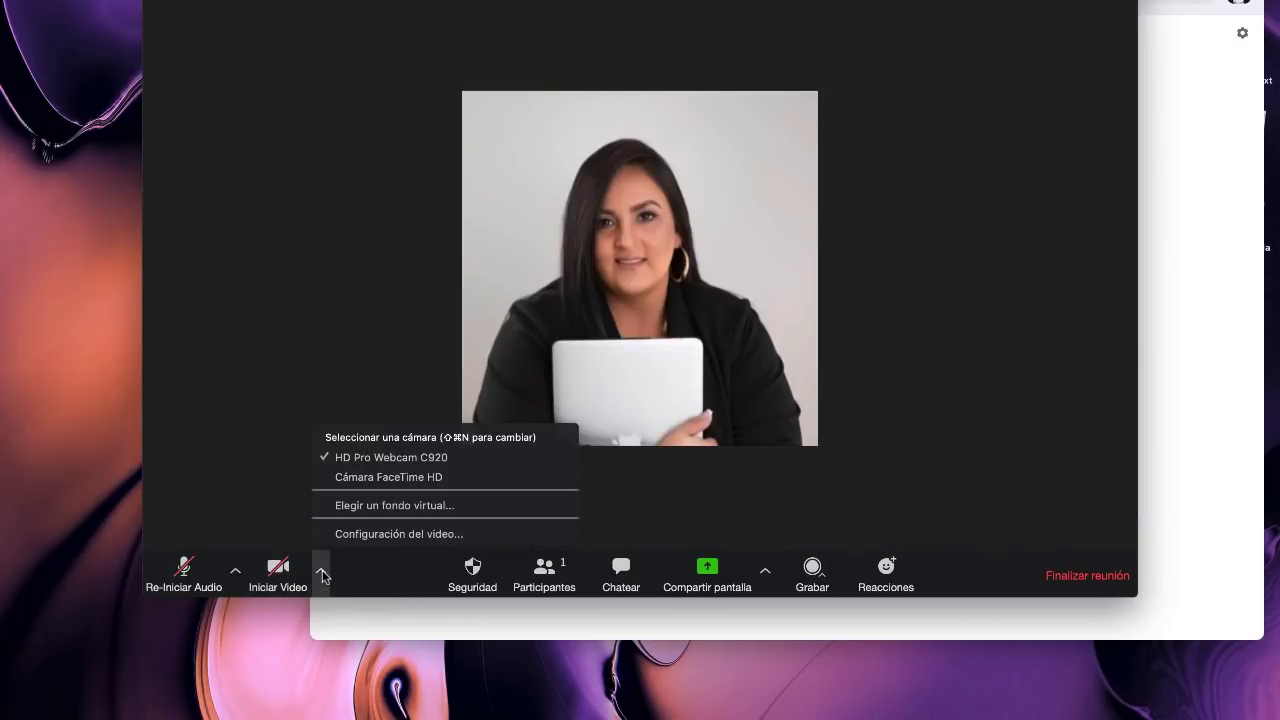
pyautogui.click(369, 509)
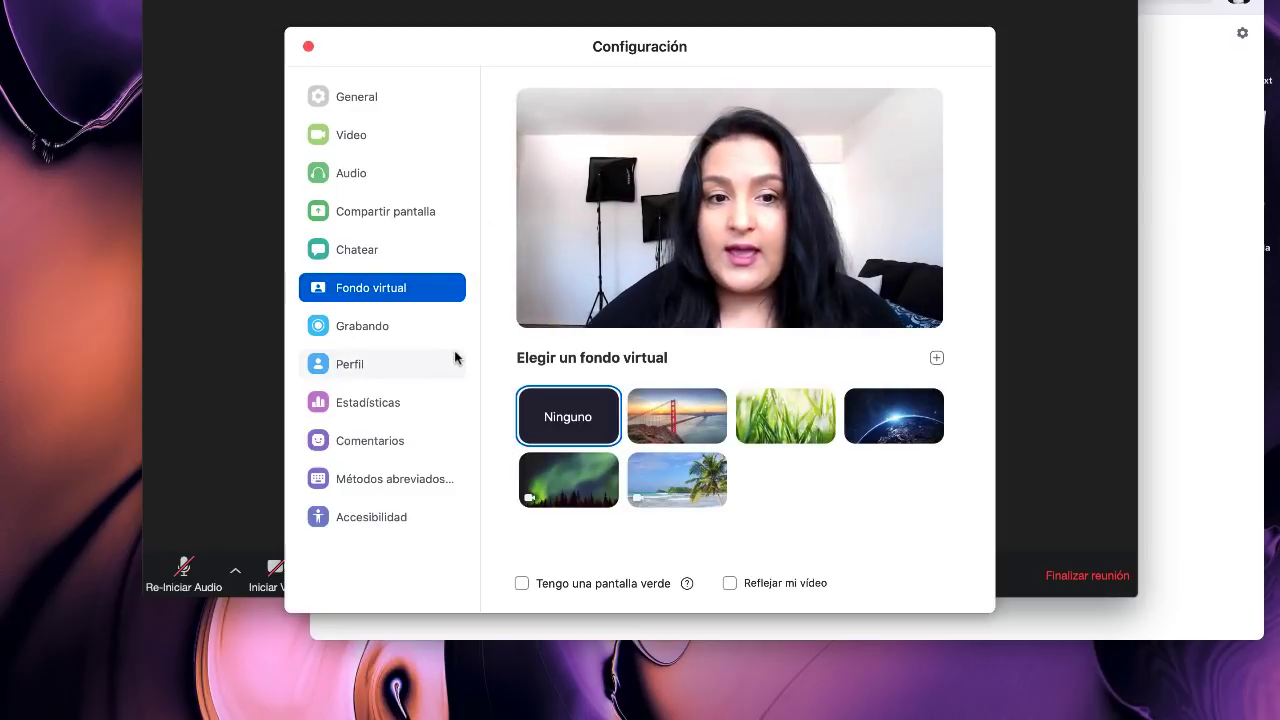
# - Try out the built-in bridge, grass, Earth and aurora virtual backgrounds, and choose the palm beach video
pyautogui.click(672, 410)
pyautogui.click(589, 419)
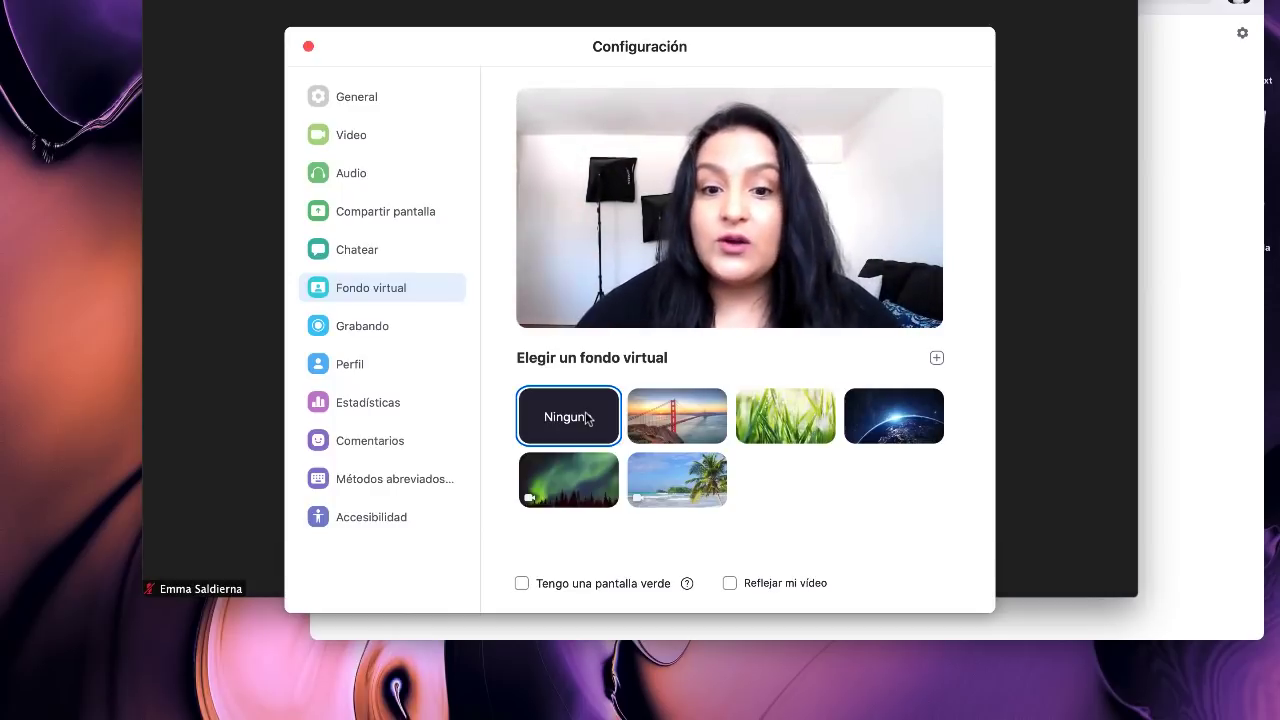
pyautogui.click(677, 415)
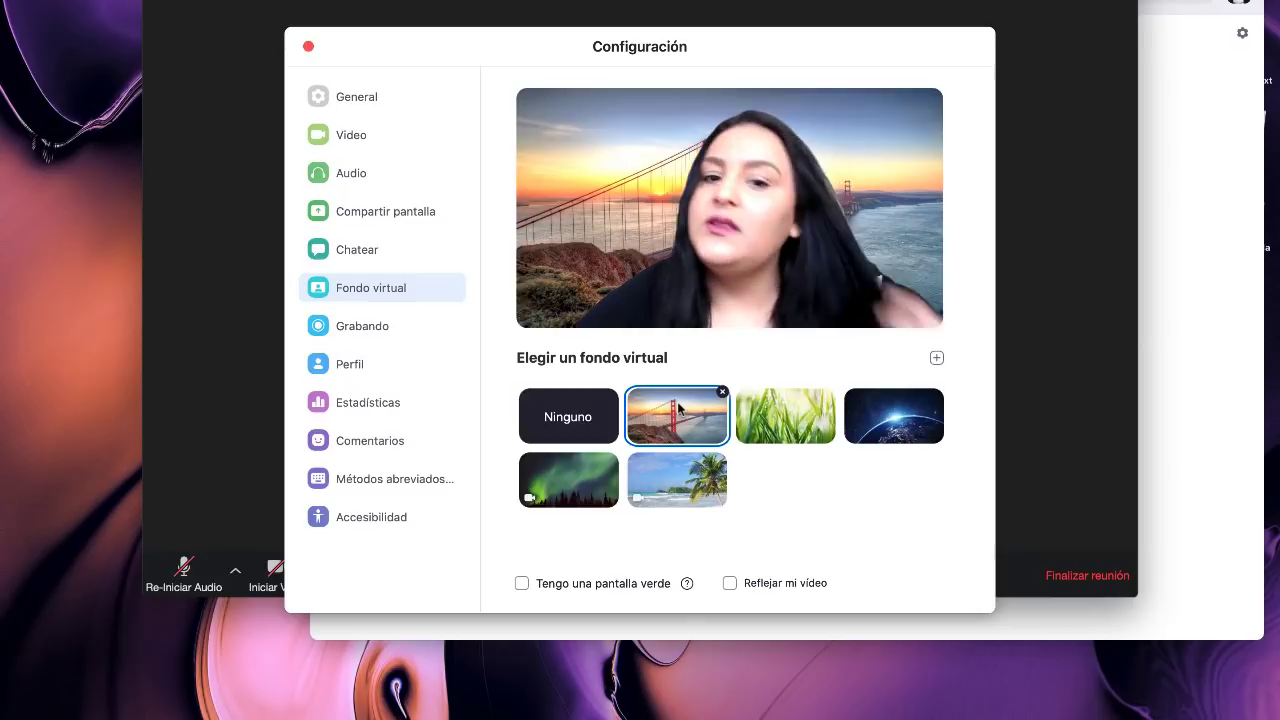
pyautogui.click(765, 403)
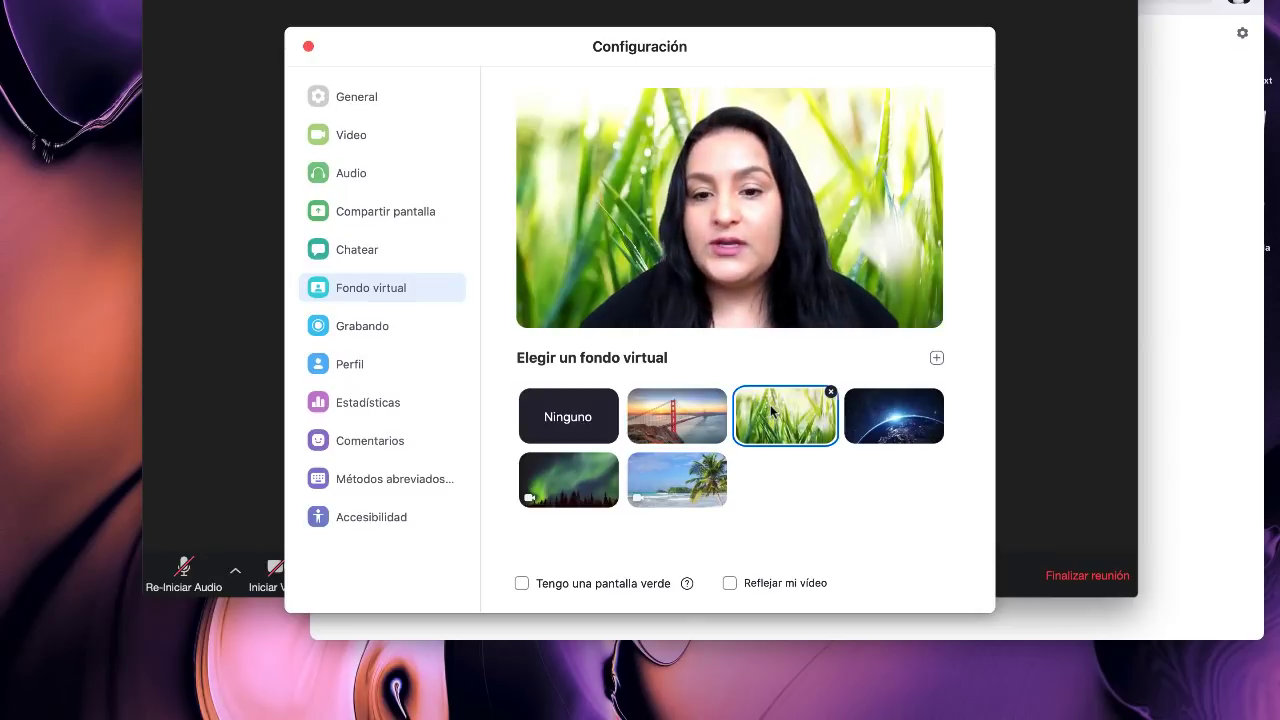
pyautogui.click(885, 408)
pyautogui.click(675, 485)
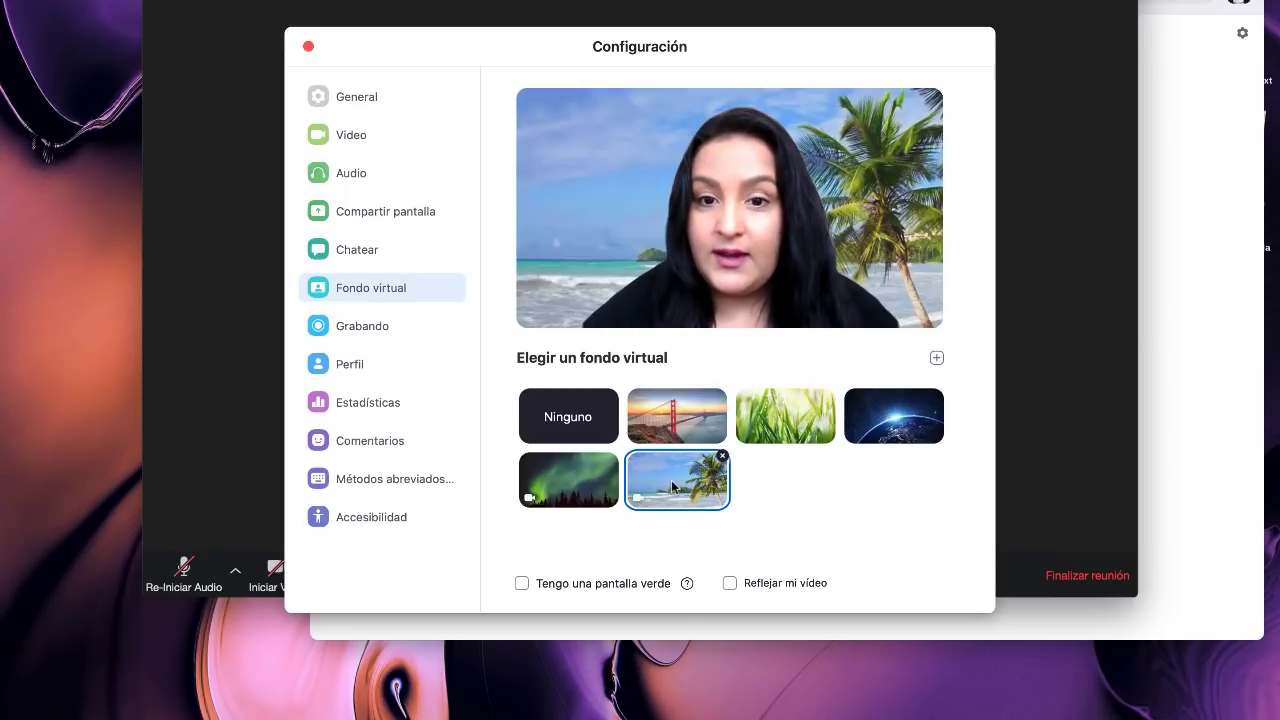
pyautogui.click(679, 430)
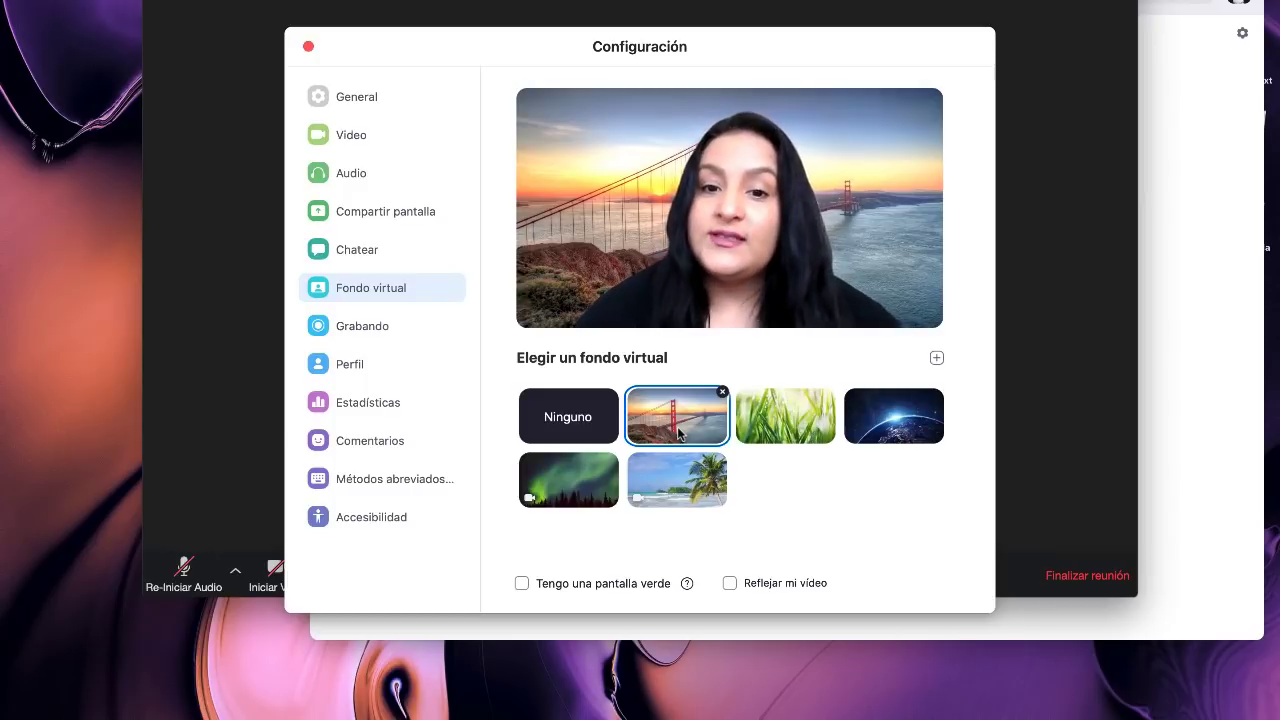
pyautogui.click(558, 490)
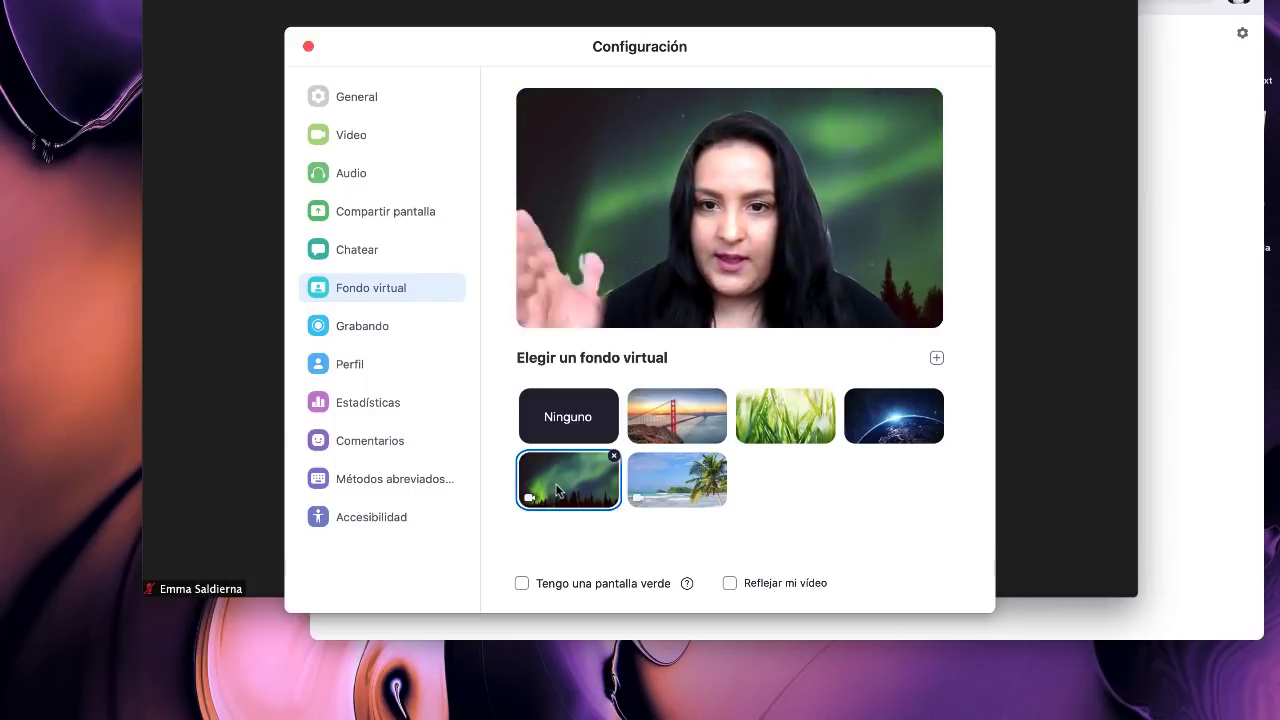
pyautogui.click(692, 476)
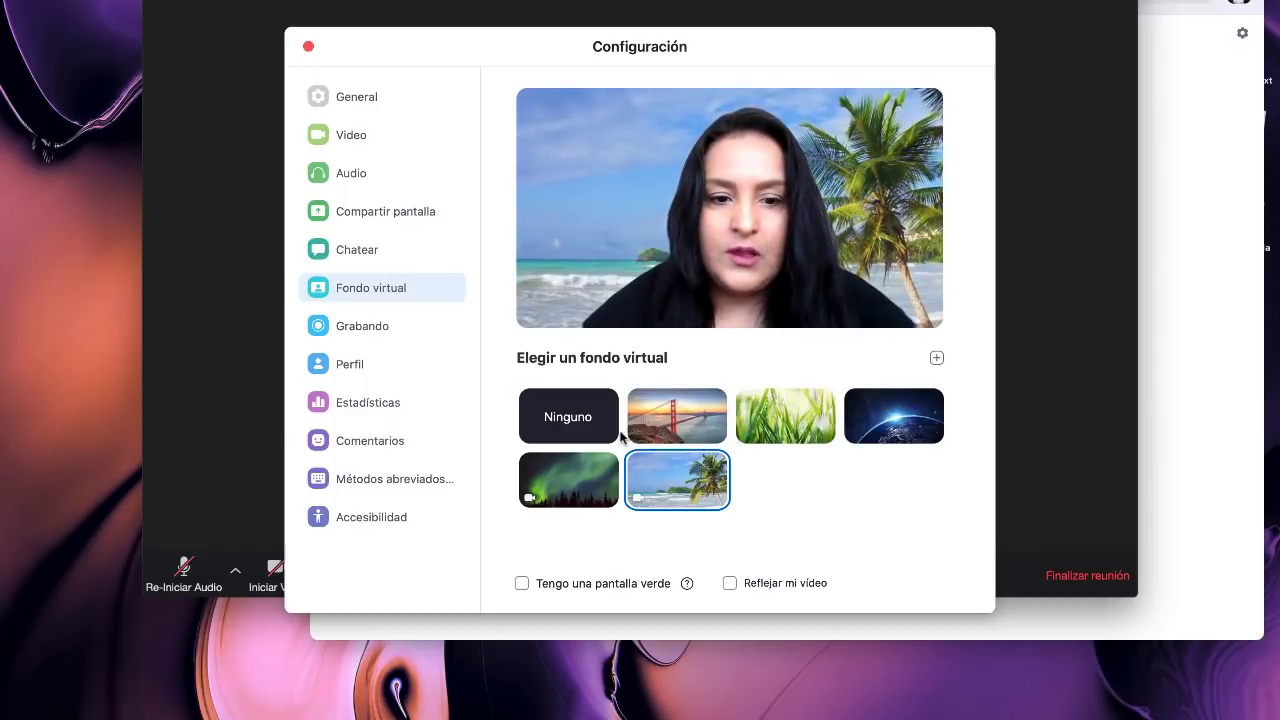
# - Switch to the Canva home page in the browser and close the Zoom settings window covering it
pyautogui.click(571, 689)
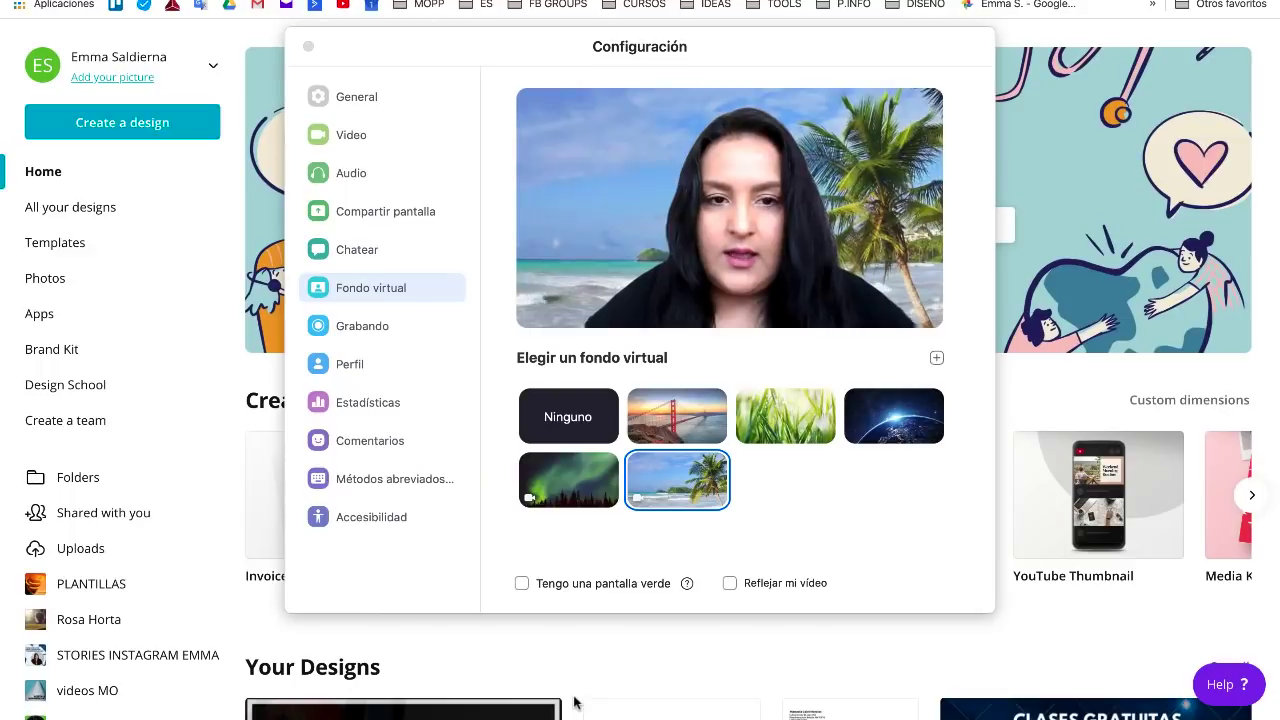
pyautogui.click(309, 48)
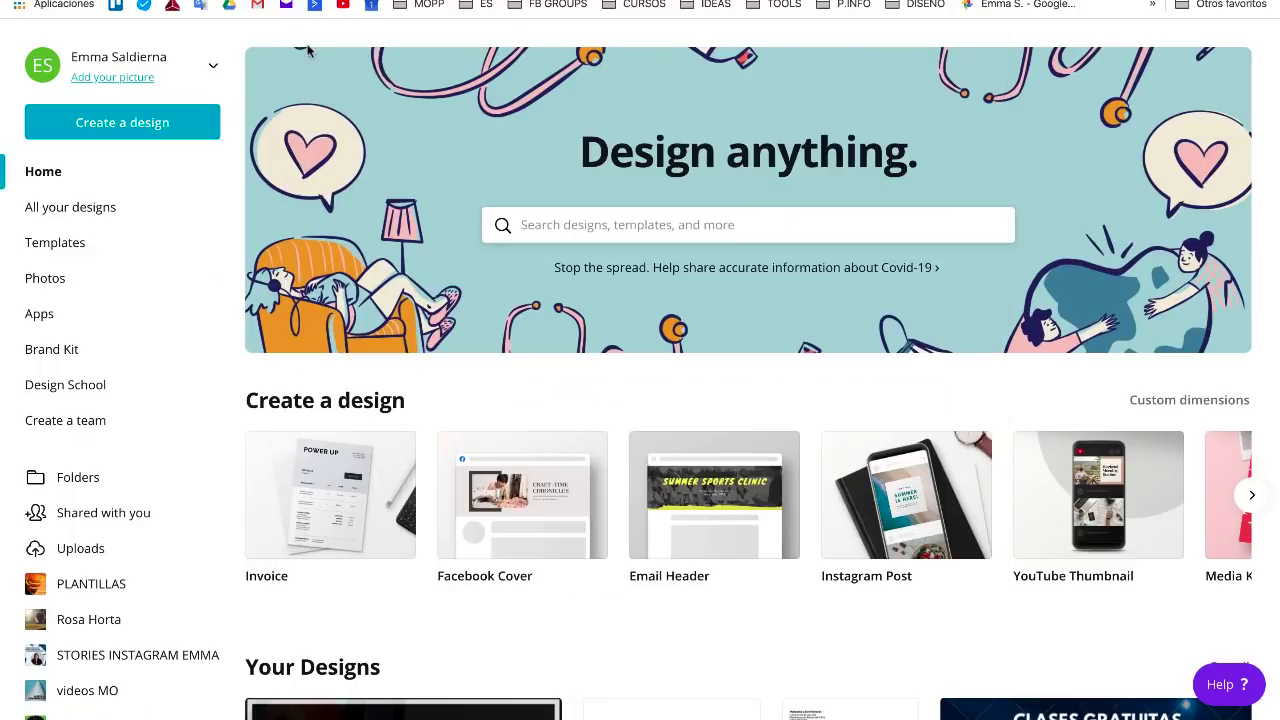
pyautogui.scroll(-2, 436, 302)
pyautogui.scroll(2, 436, 302)
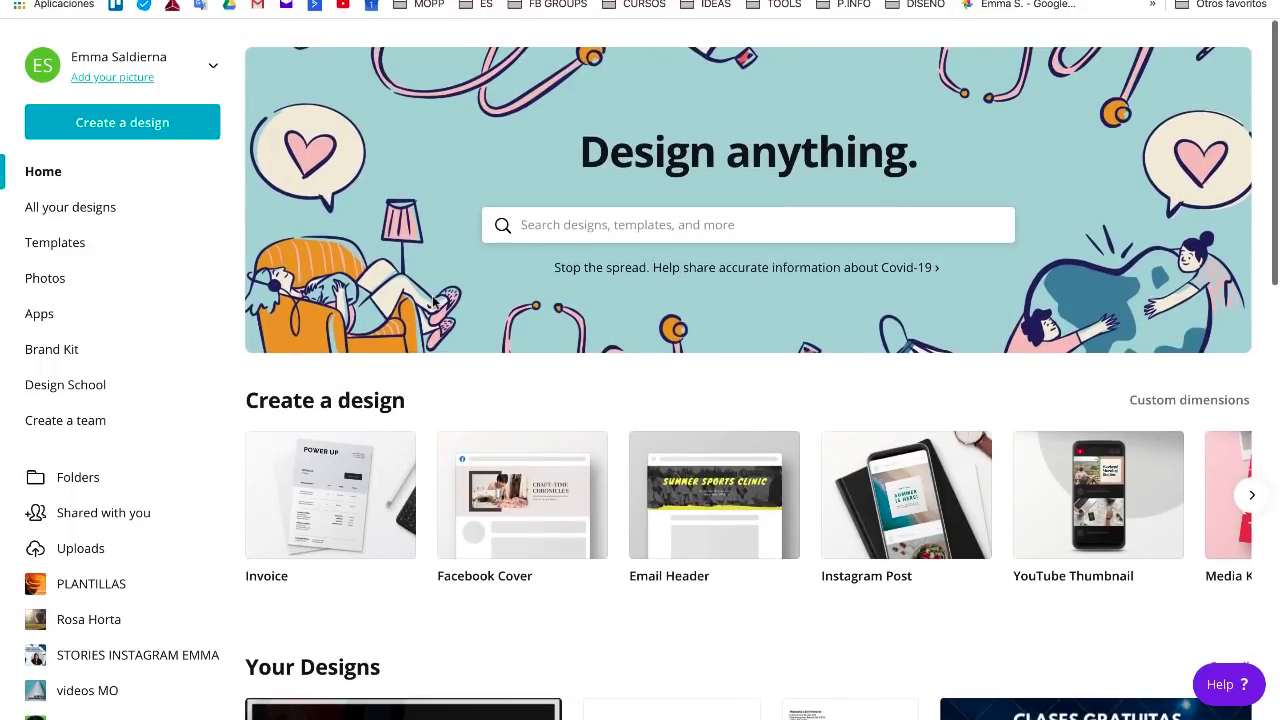
pyautogui.scroll(-5, 396, 341)
pyautogui.scroll(5, 394, 337)
# - Search Canva for "zoom" and open the suggested Zoom Virtual Background templates
pyautogui.click(573, 229)
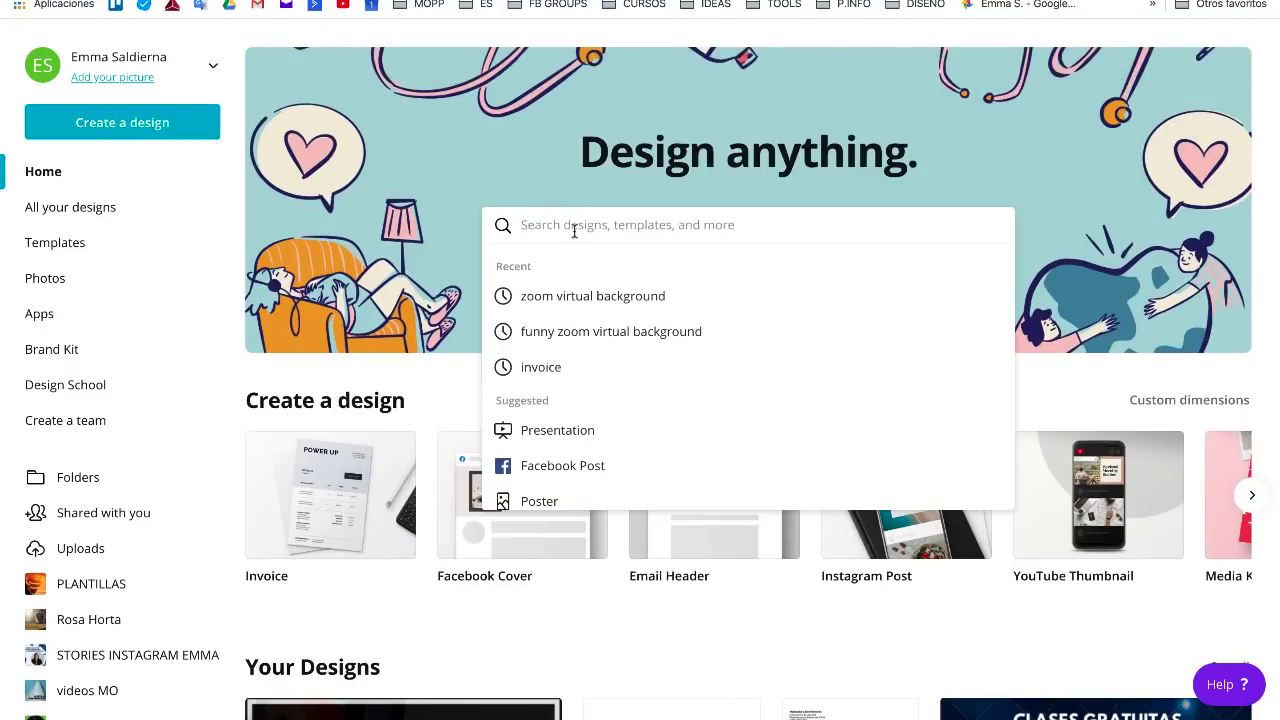
pyautogui.write('zoom')
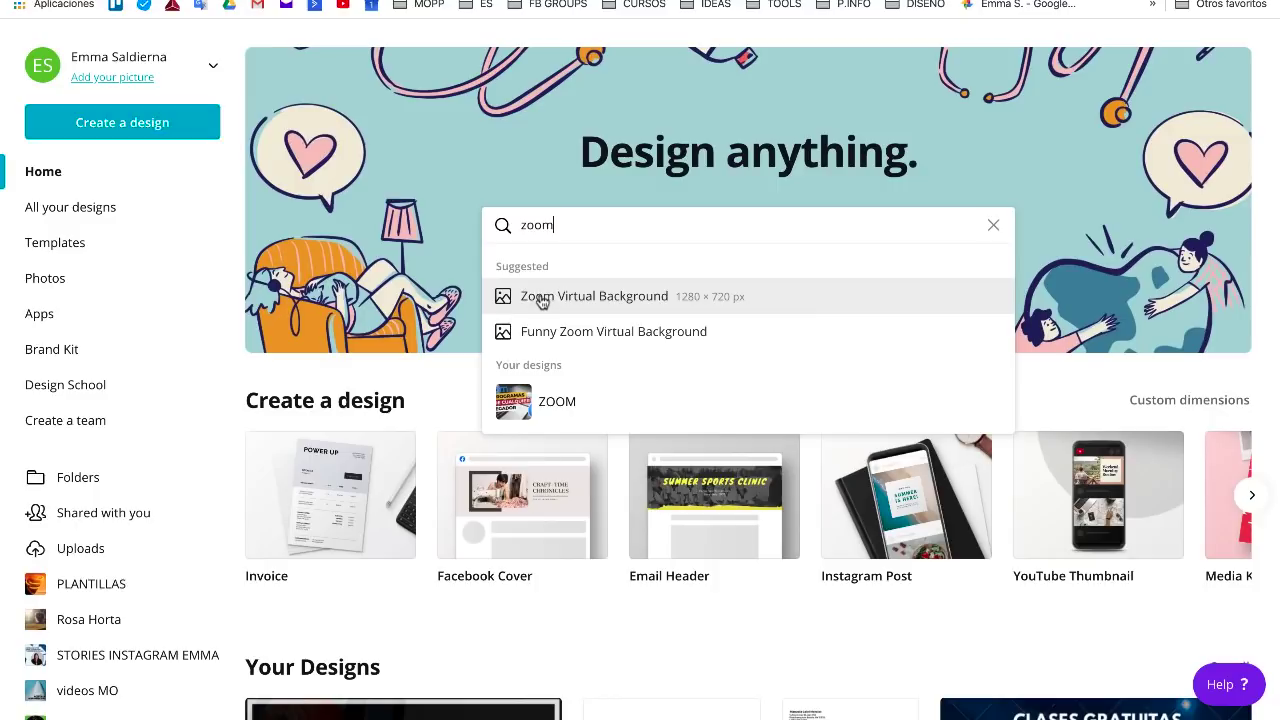
pyautogui.click(578, 297)
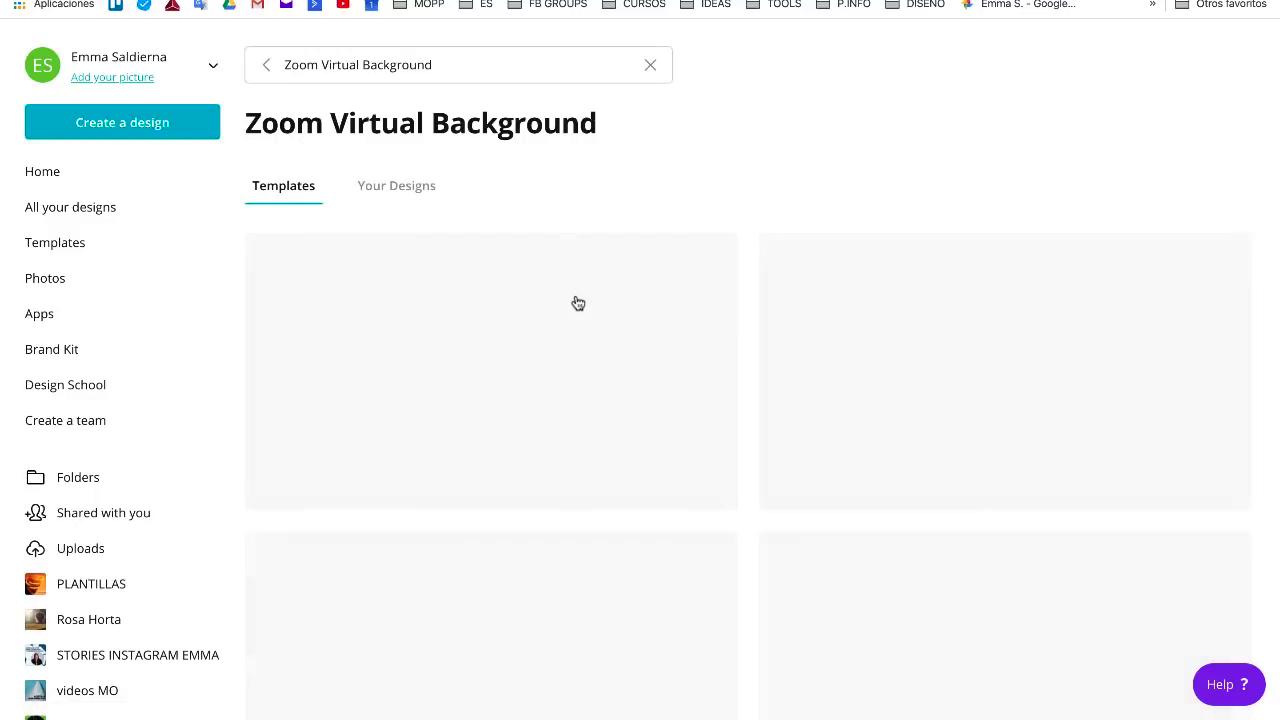
# - Browse the Zoom Virtual Background templates and open the free pink and purple starry space video template for editing
pyautogui.scroll(-1, 623, 457)
pyautogui.scroll(1, 666, 406)
pyautogui.scroll(-1, 771, 566)
pyautogui.scroll(-4, 771, 566)
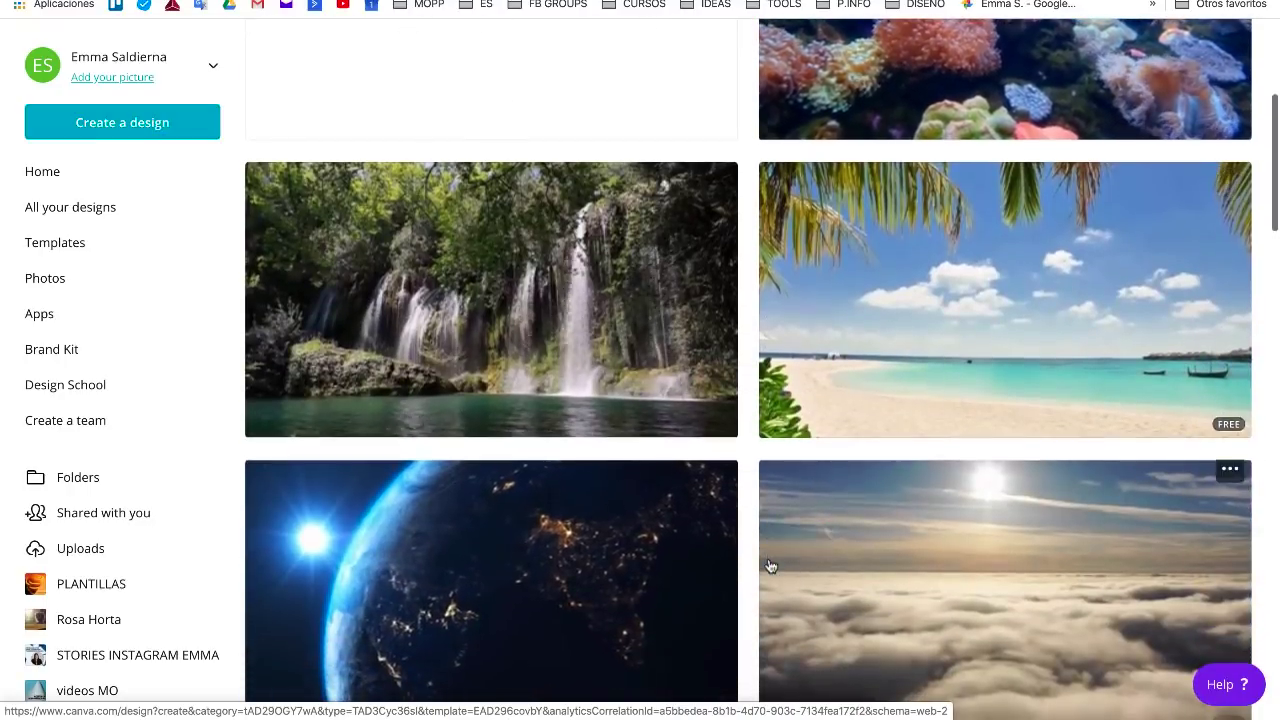
pyautogui.scroll(4, 916, 443)
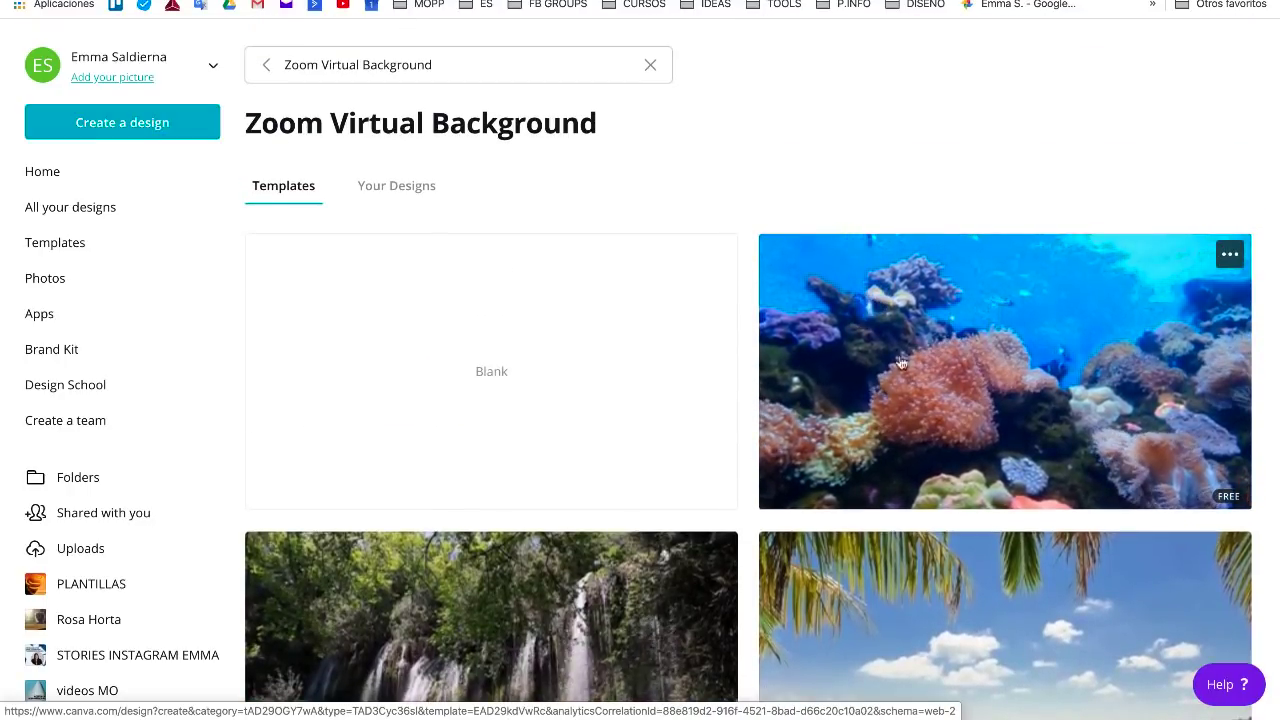
pyautogui.scroll(-5, 871, 436)
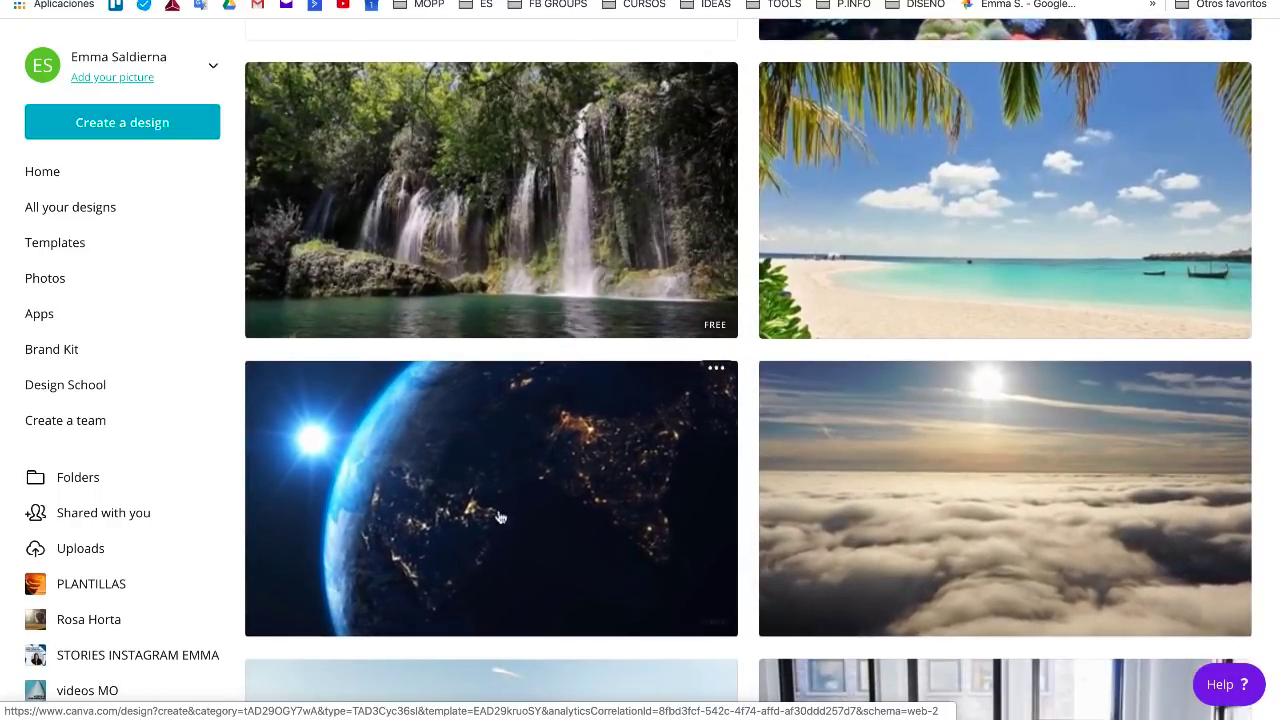
pyautogui.scroll(-2, 503, 568)
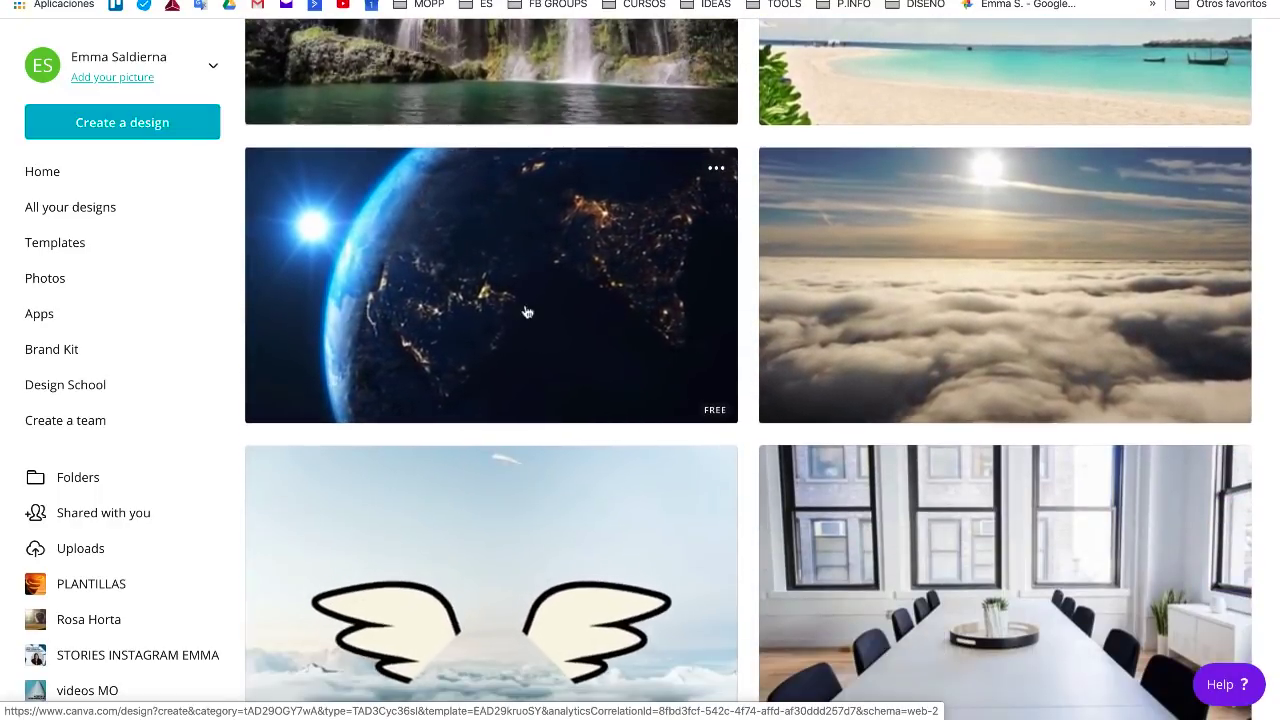
pyautogui.scroll(-1, 534, 290)
pyautogui.scroll(-1, 534, 290)
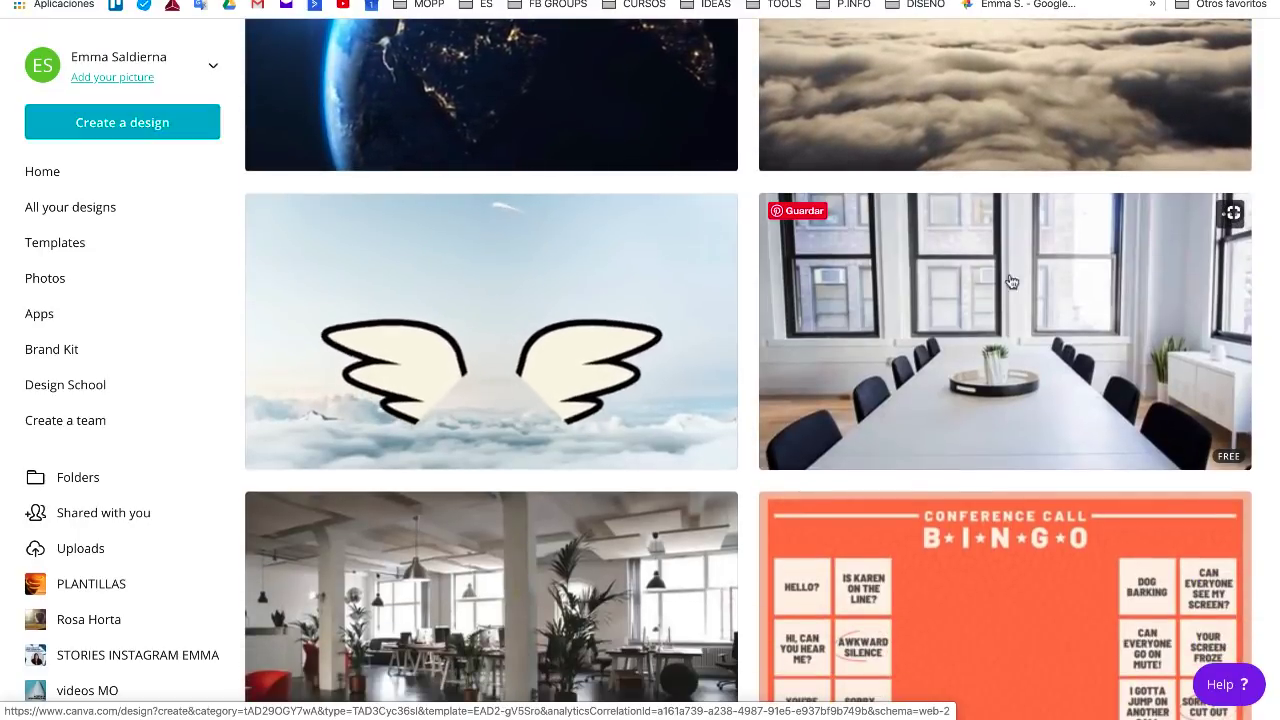
pyautogui.scroll(-5, 940, 446)
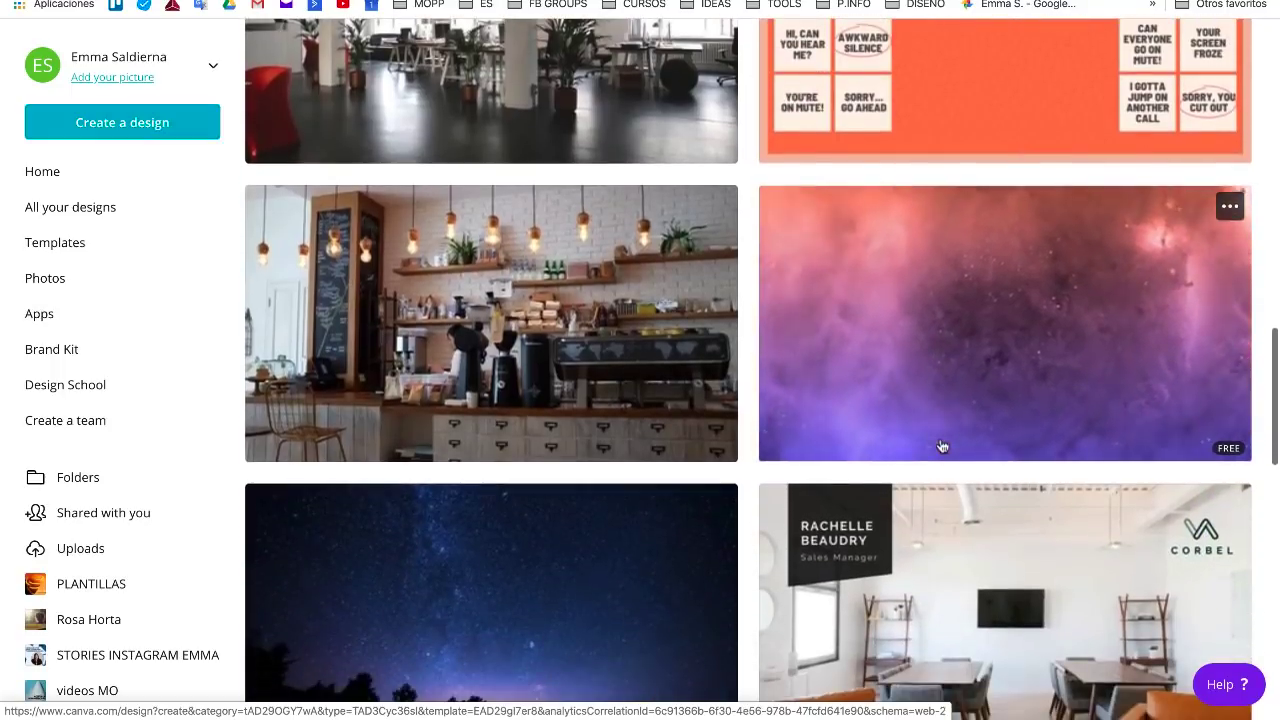
pyautogui.click(1155, 289)
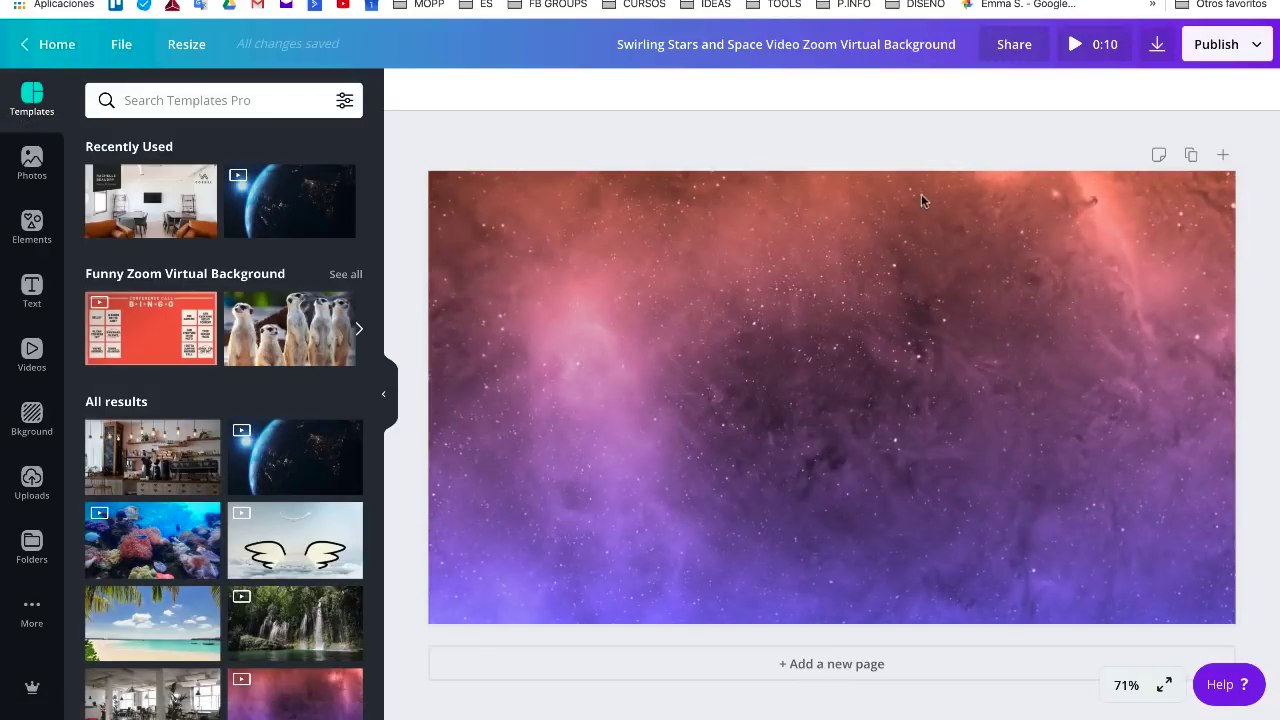
# - Look through the other Zoom background templates offered in the editor
pyautogui.scroll(-5, 165, 620)
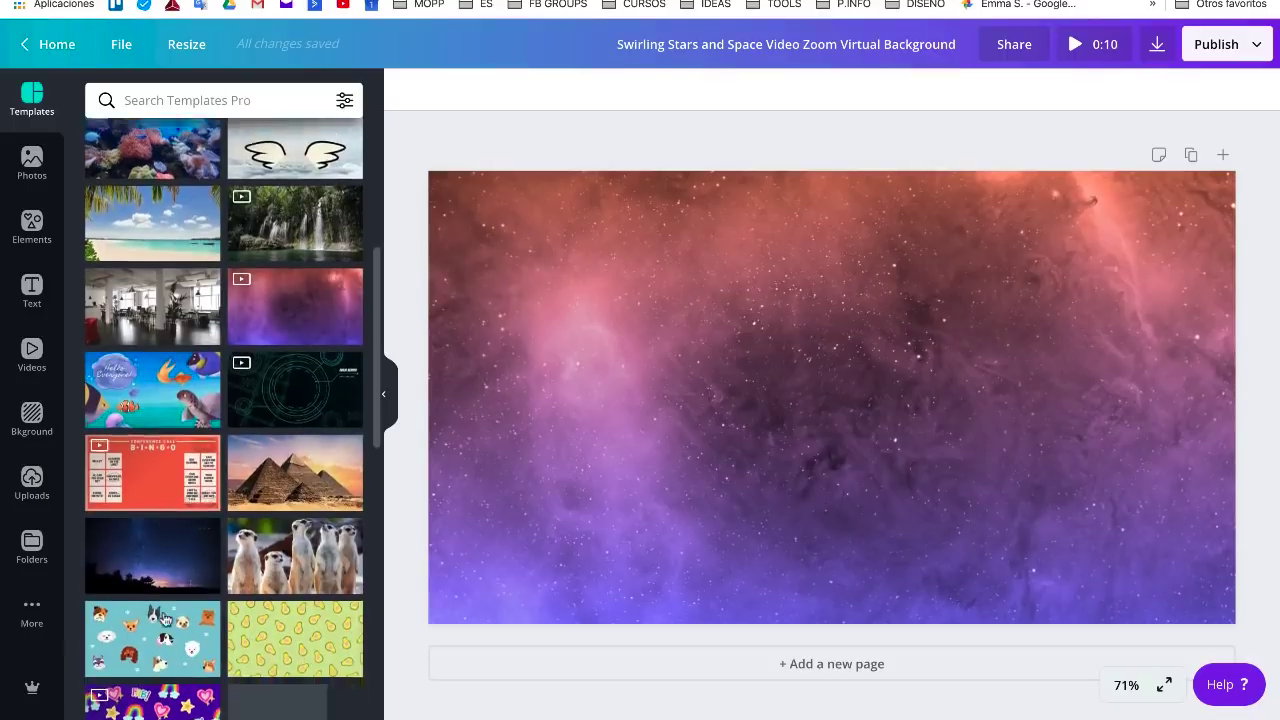
pyautogui.scroll(-5, 165, 620)
pyautogui.scroll(10, 165, 620)
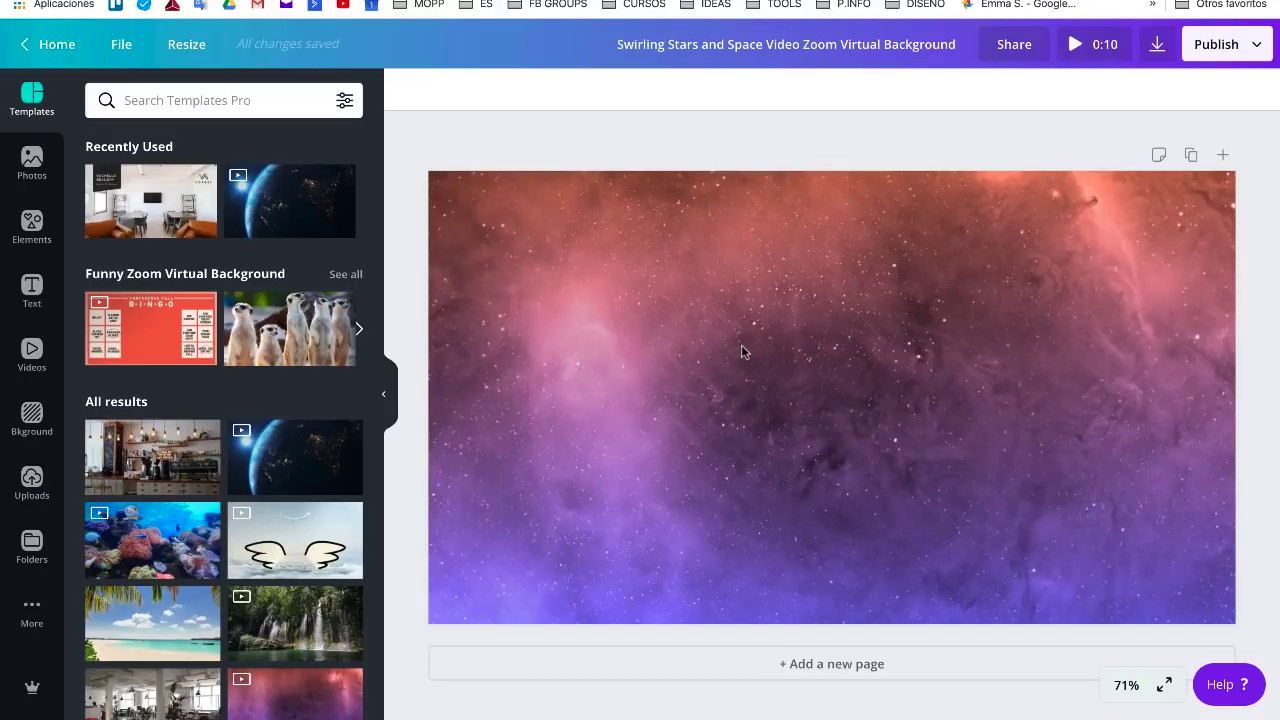
pyautogui.scroll(-5, 283, 556)
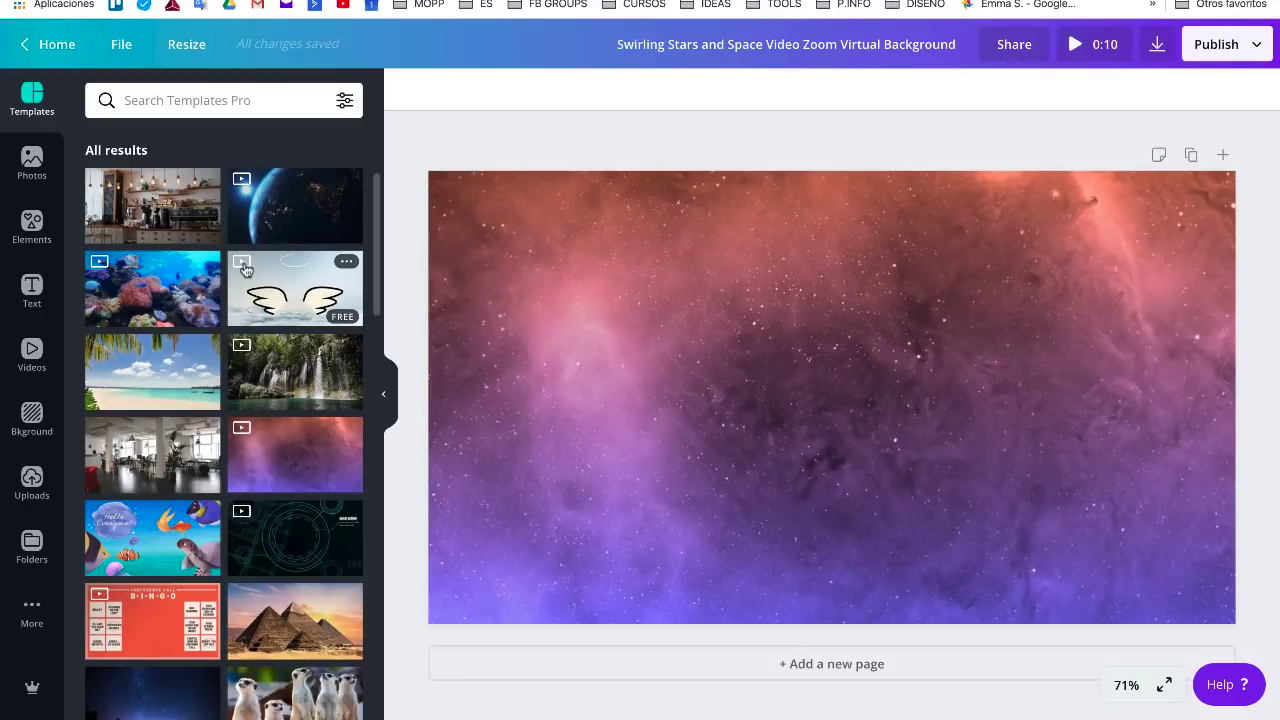
pyautogui.scroll(3, 266, 392)
pyautogui.scroll(-4, 258, 420)
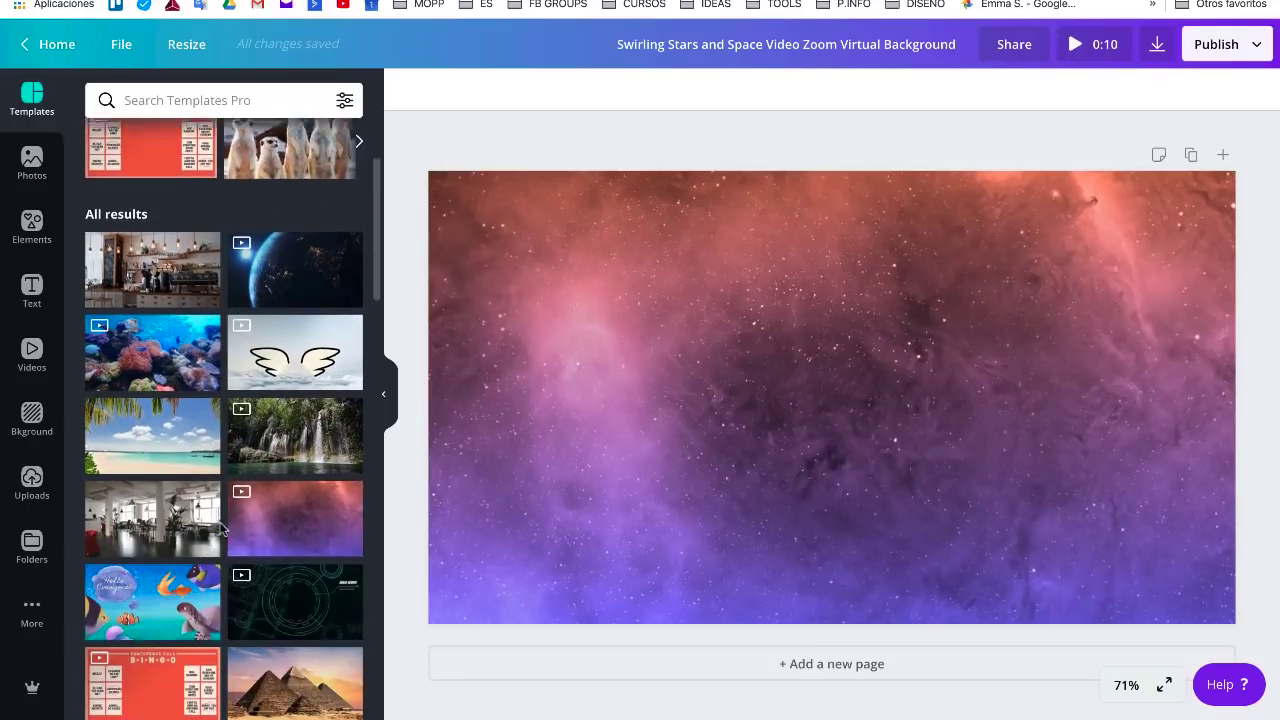
# - Filter the template list by Free availability and look through the filtered designs
pyautogui.click(344, 100)
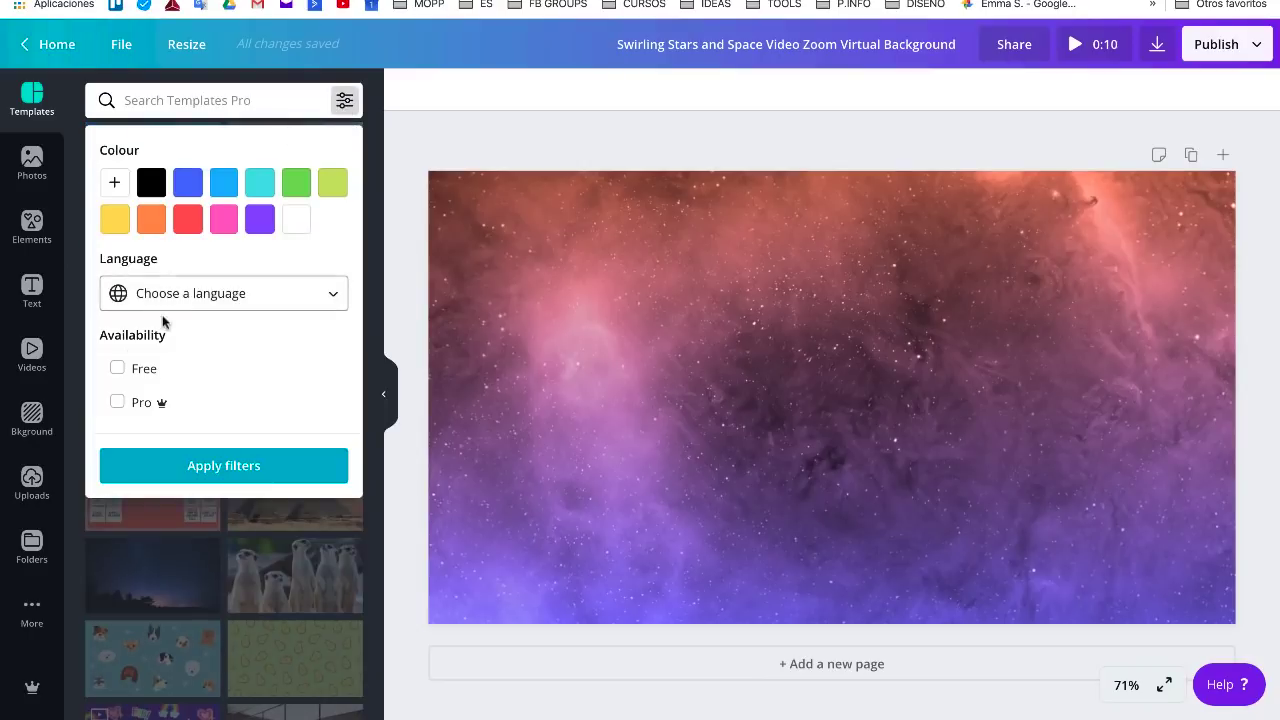
pyautogui.click(118, 370)
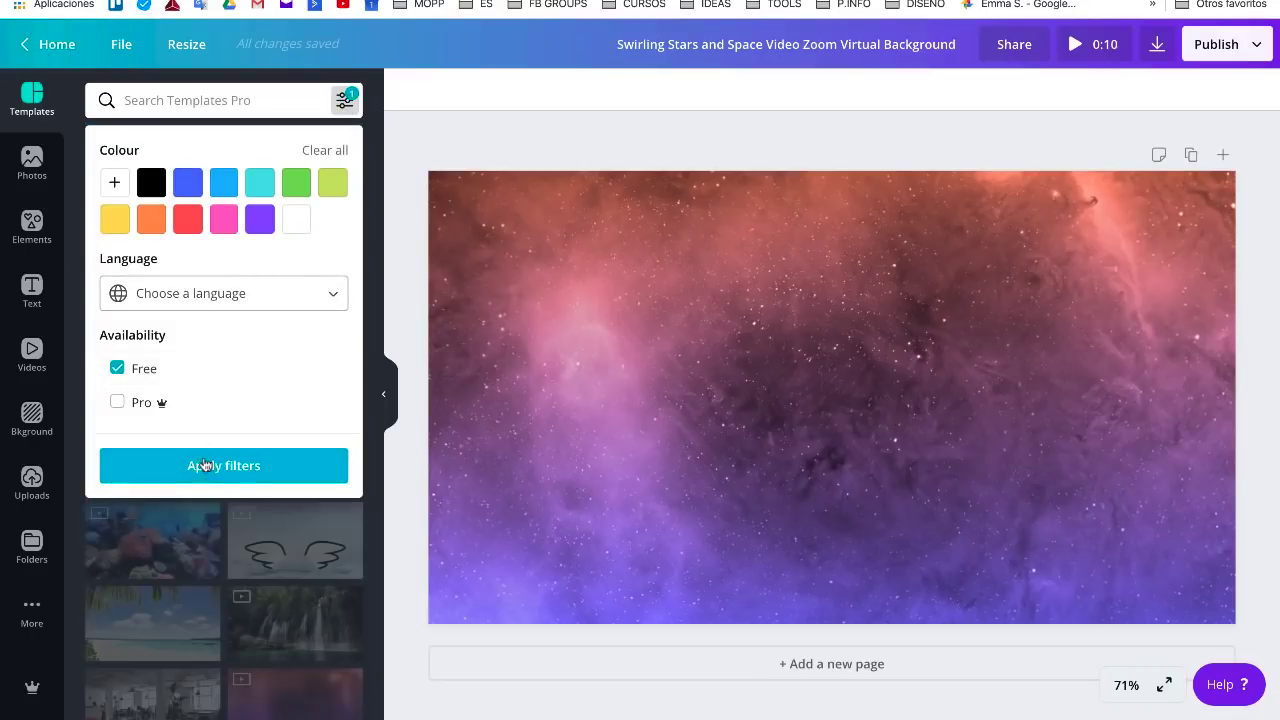
pyautogui.click(201, 466)
pyautogui.scroll(-5, 212, 420)
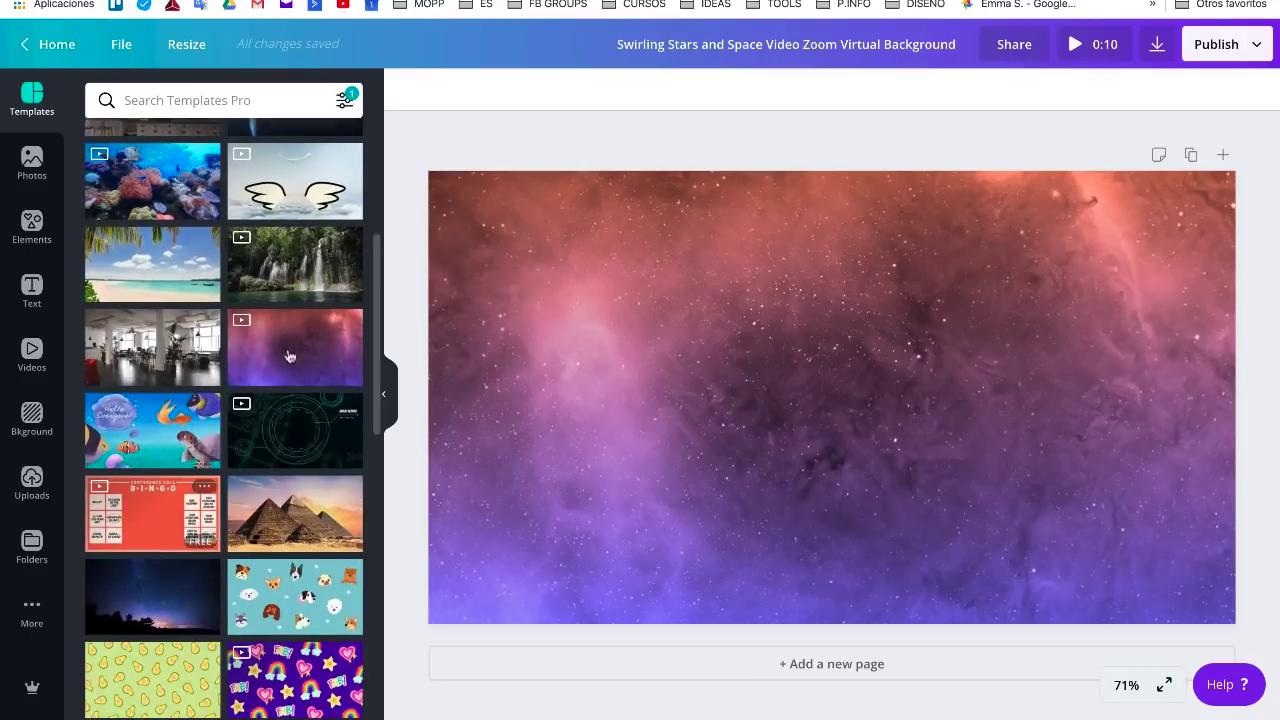
pyautogui.scroll(-1, 193, 586)
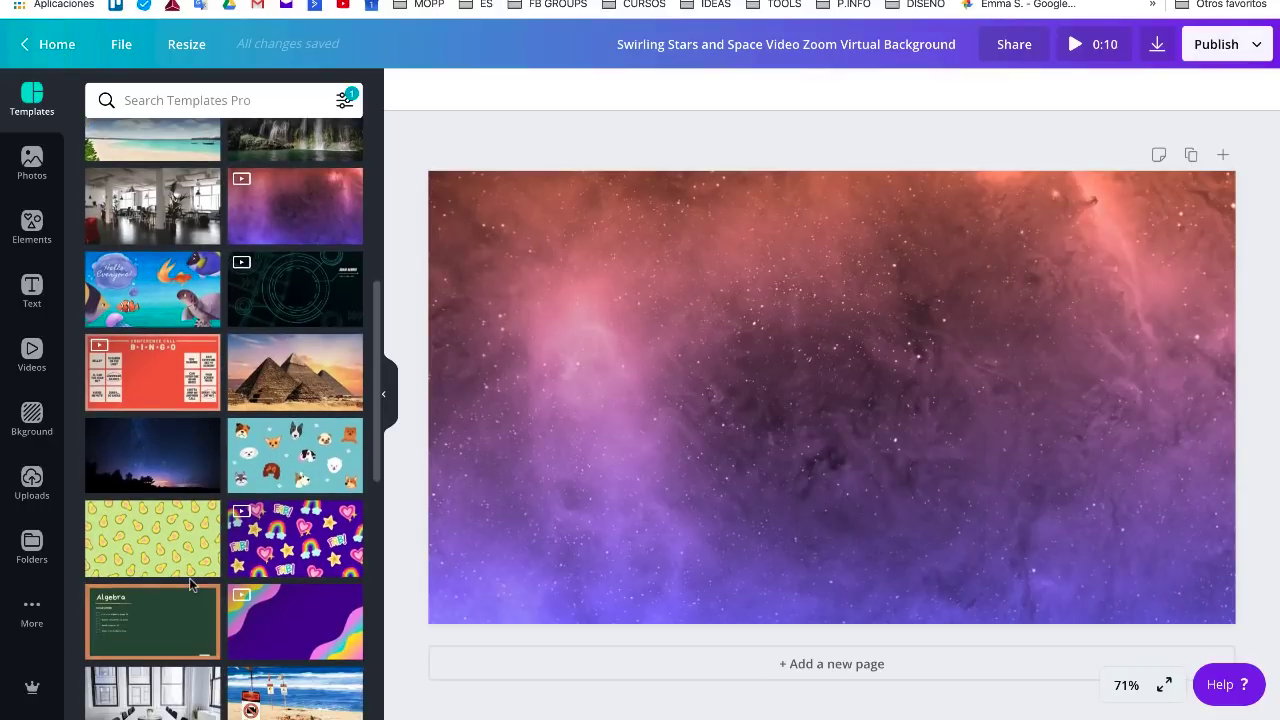
pyautogui.scroll(7, 267, 403)
# - Set the template availability filter to both Free and Pro, and browse the filtered list
pyautogui.click(344, 100)
pyautogui.click(117, 402)
pyautogui.click(117, 368)
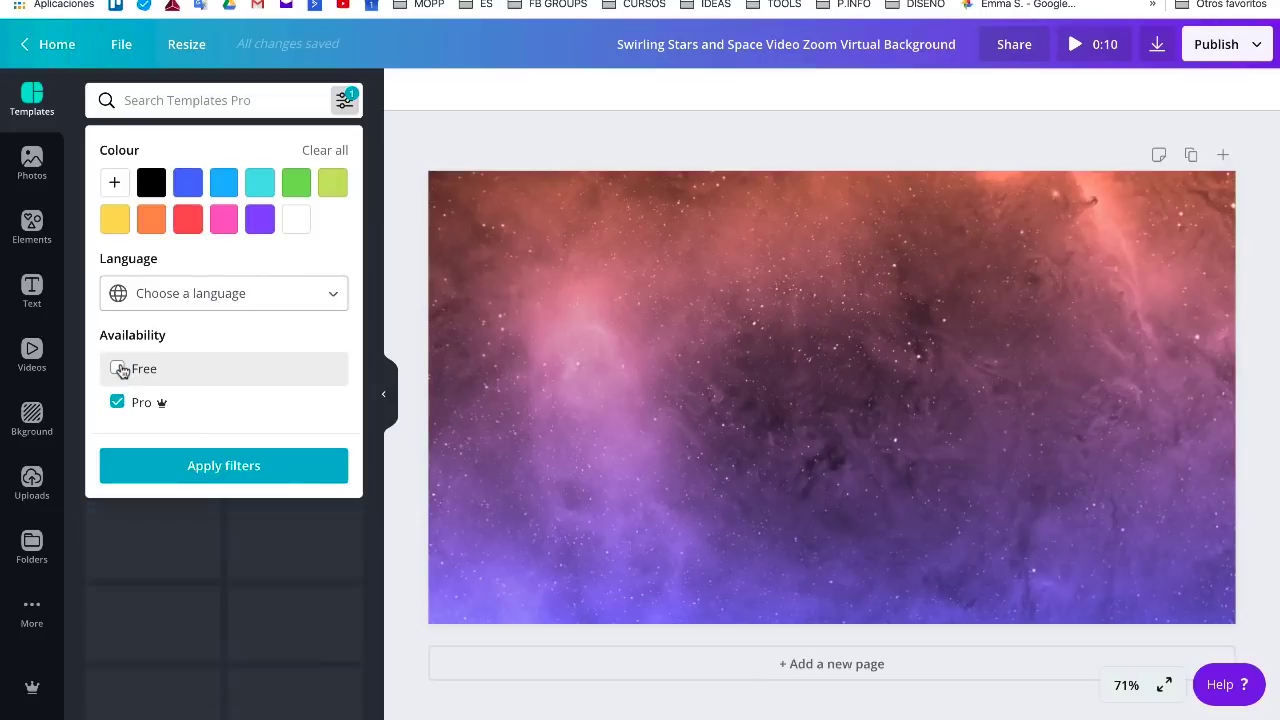
pyautogui.click(117, 368)
pyautogui.click(183, 462)
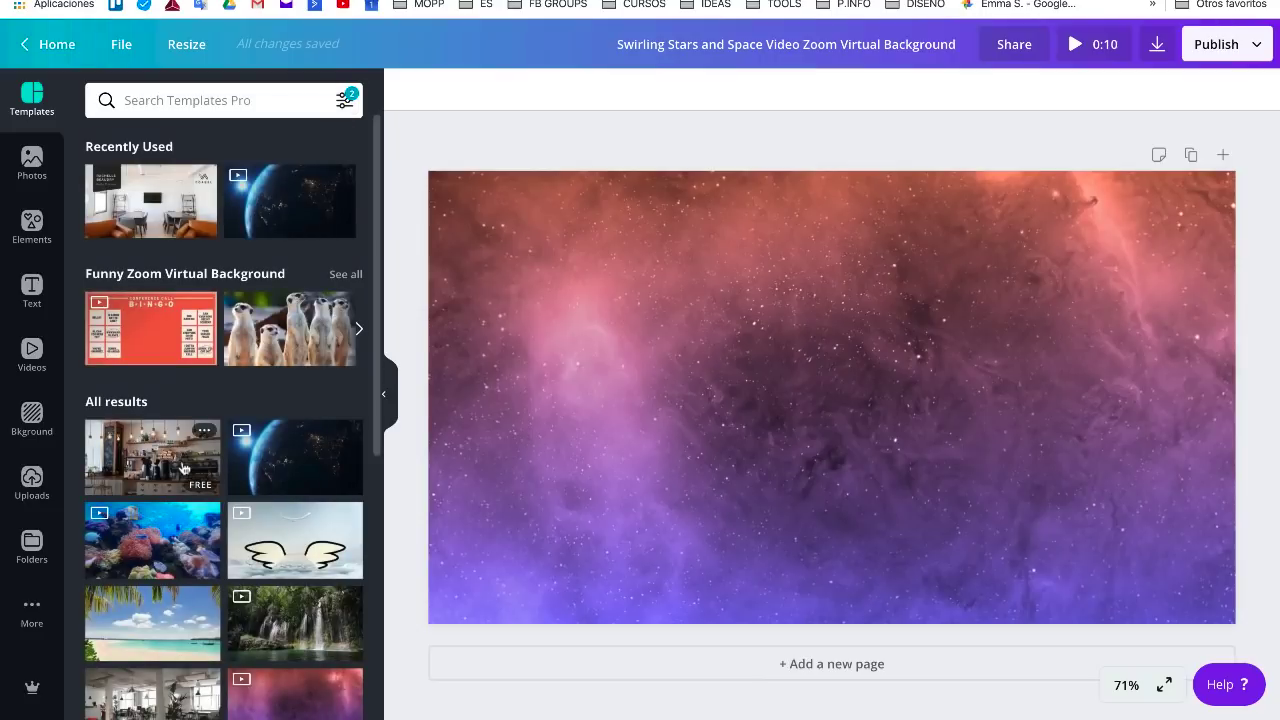
pyautogui.scroll(-8, 183, 467)
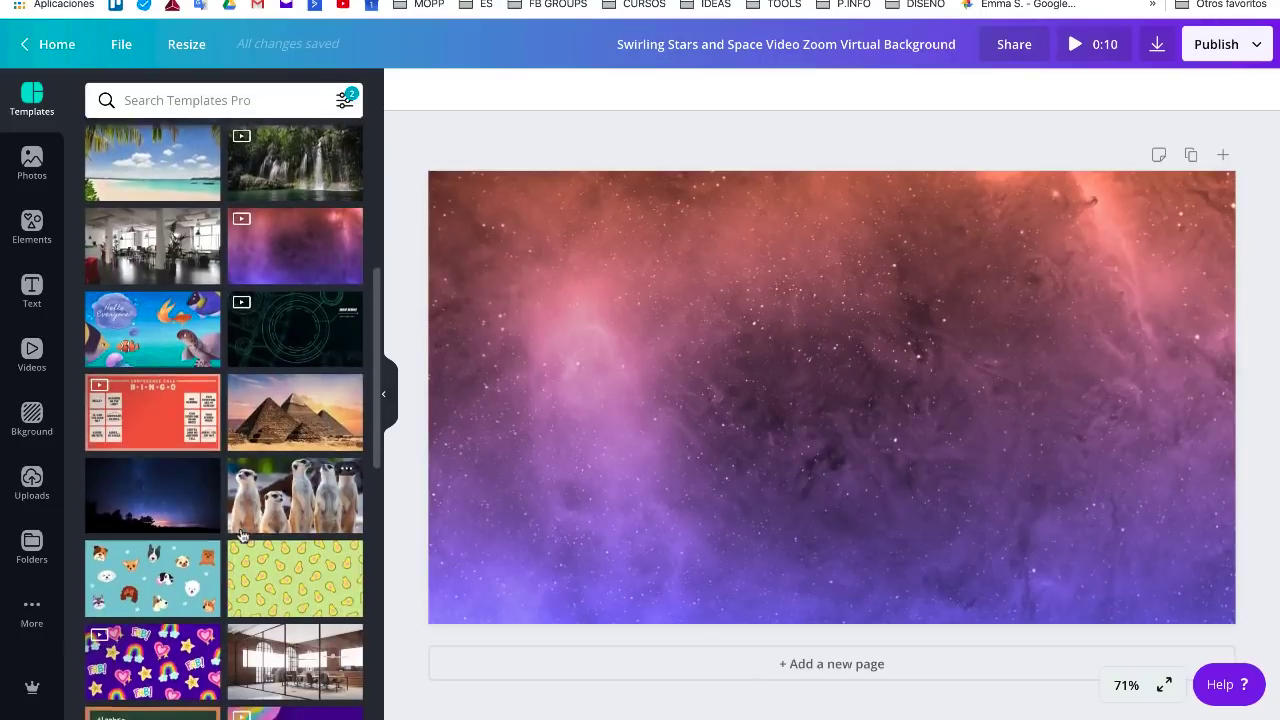
# - Download the starry space design as an MPEG-4 video and save it to the Escritorio folder
pyautogui.scroll(-4, 241, 536)
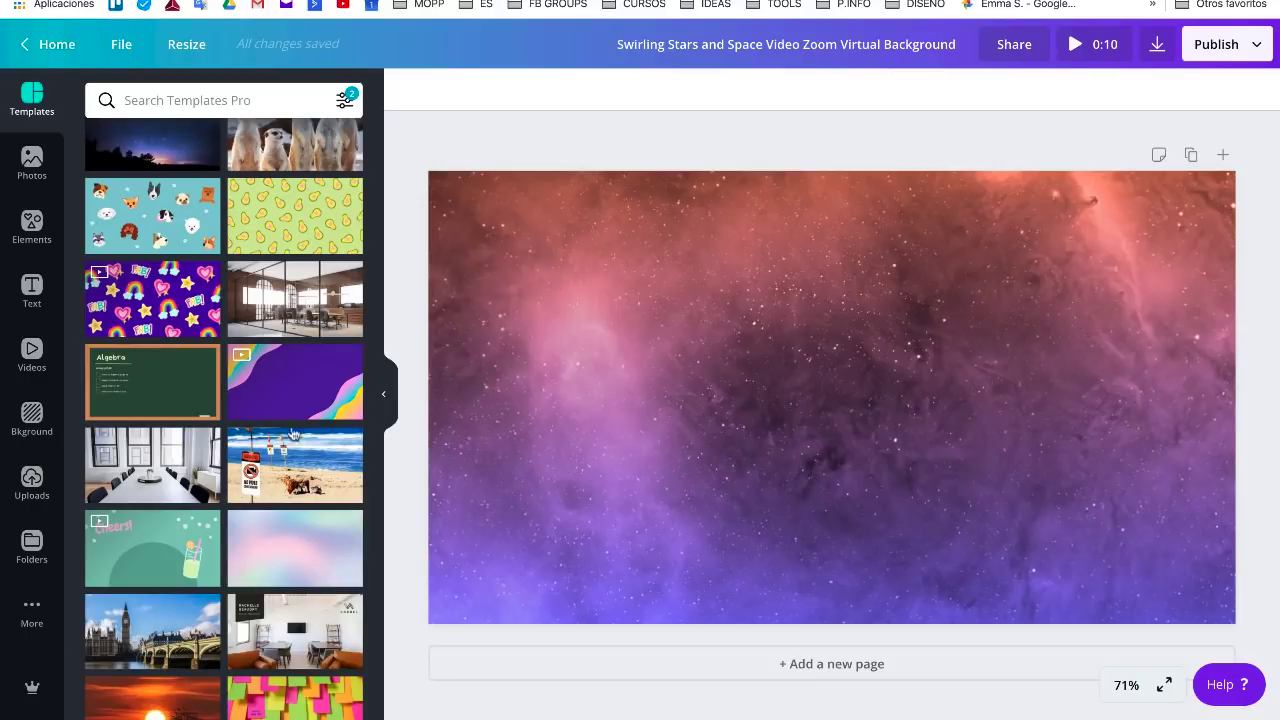
pyautogui.scroll(-10, 291, 528)
pyautogui.scroll(-2, 291, 528)
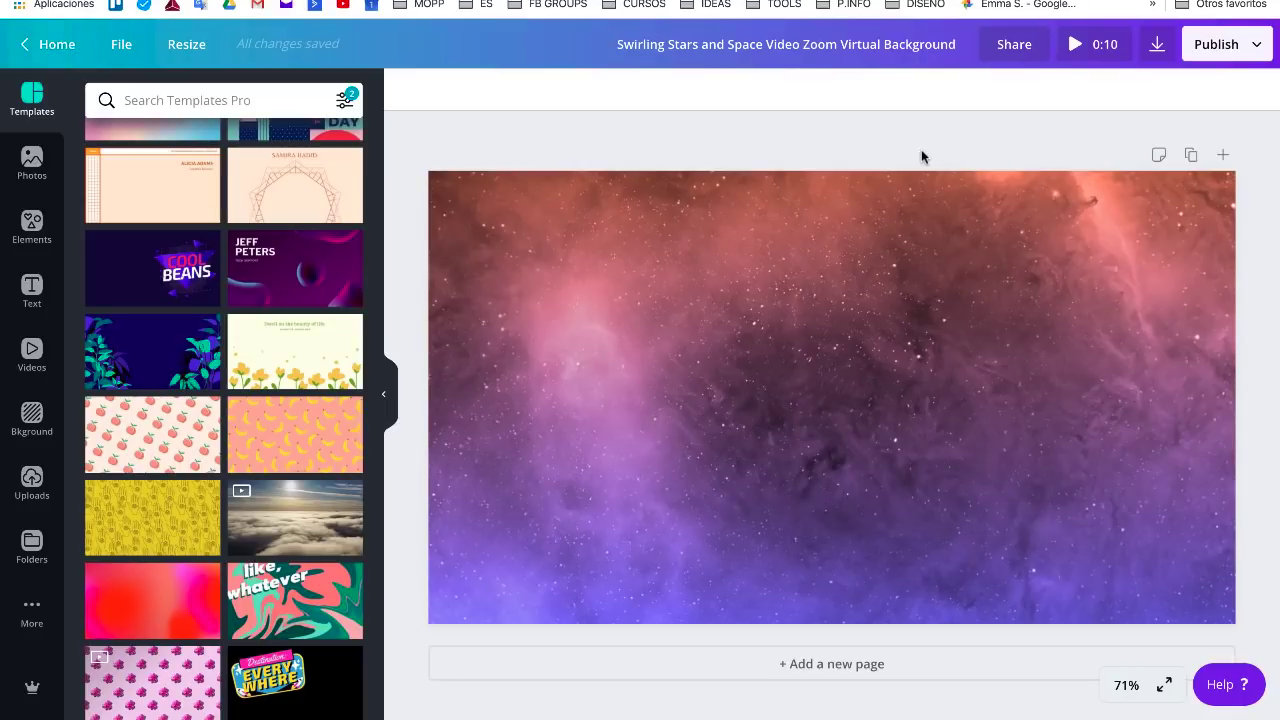
pyautogui.click(1157, 44)
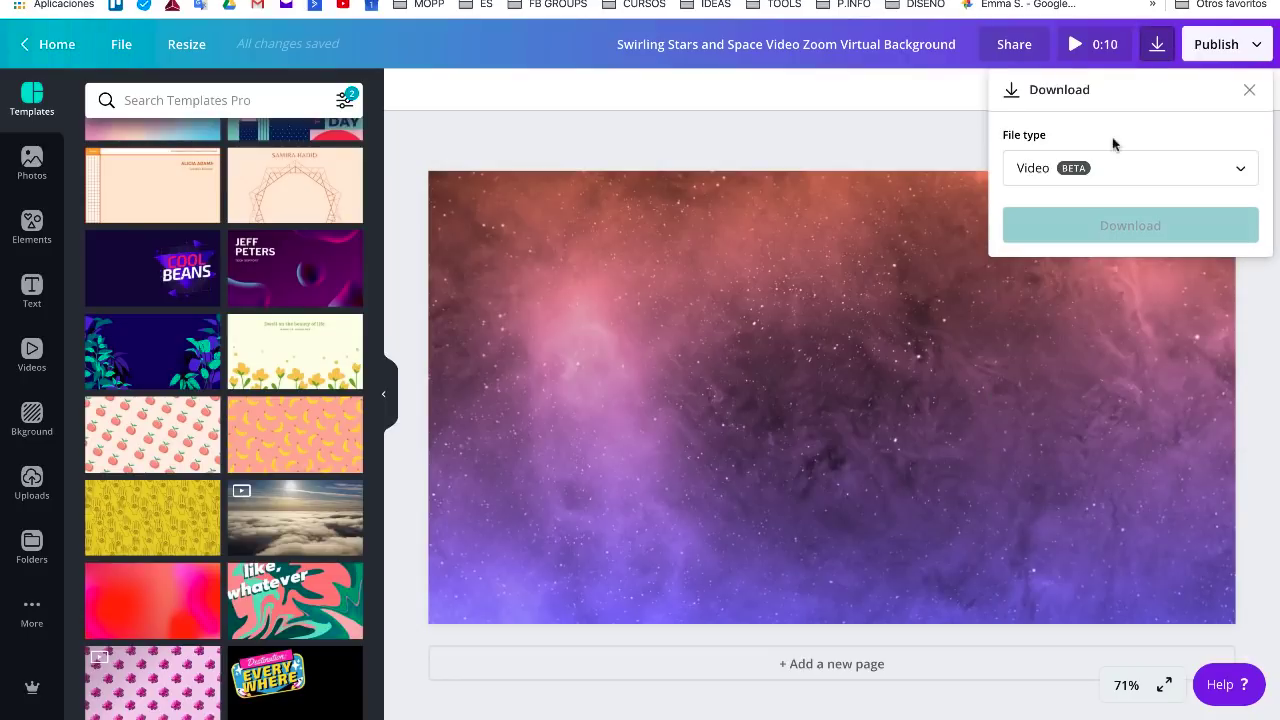
pyautogui.click(1128, 226)
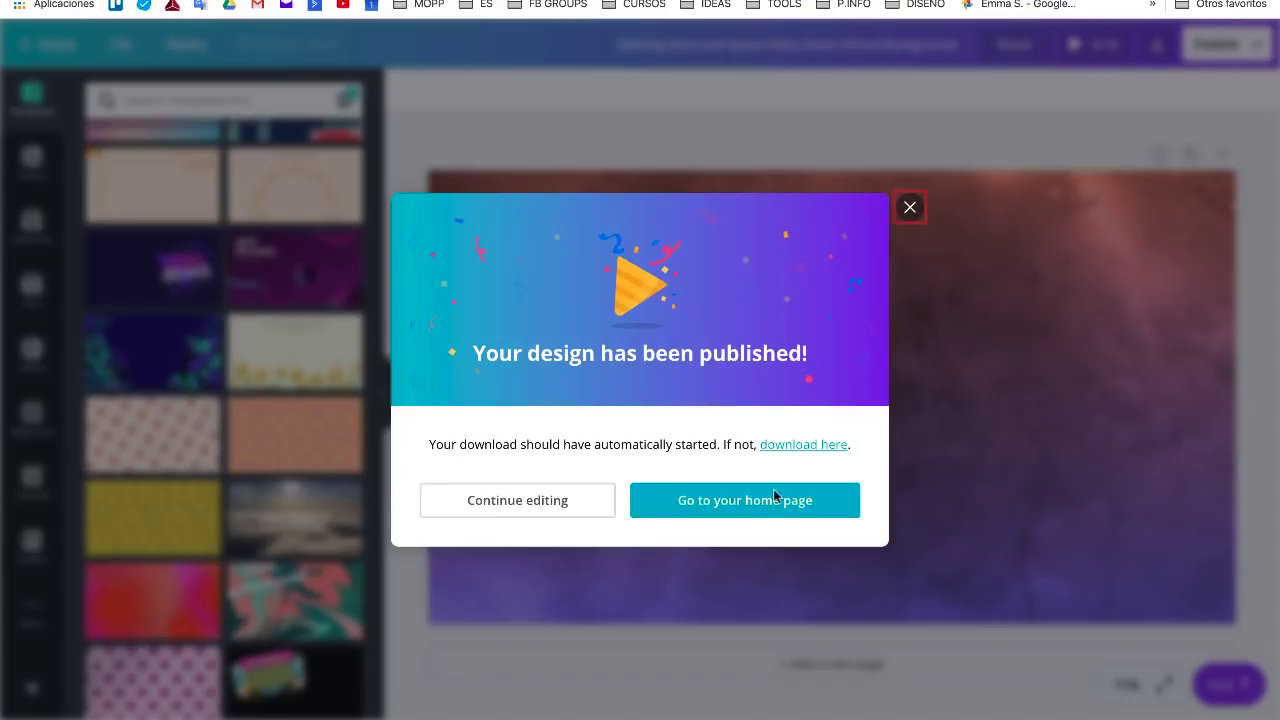
pyautogui.click(320, 126)
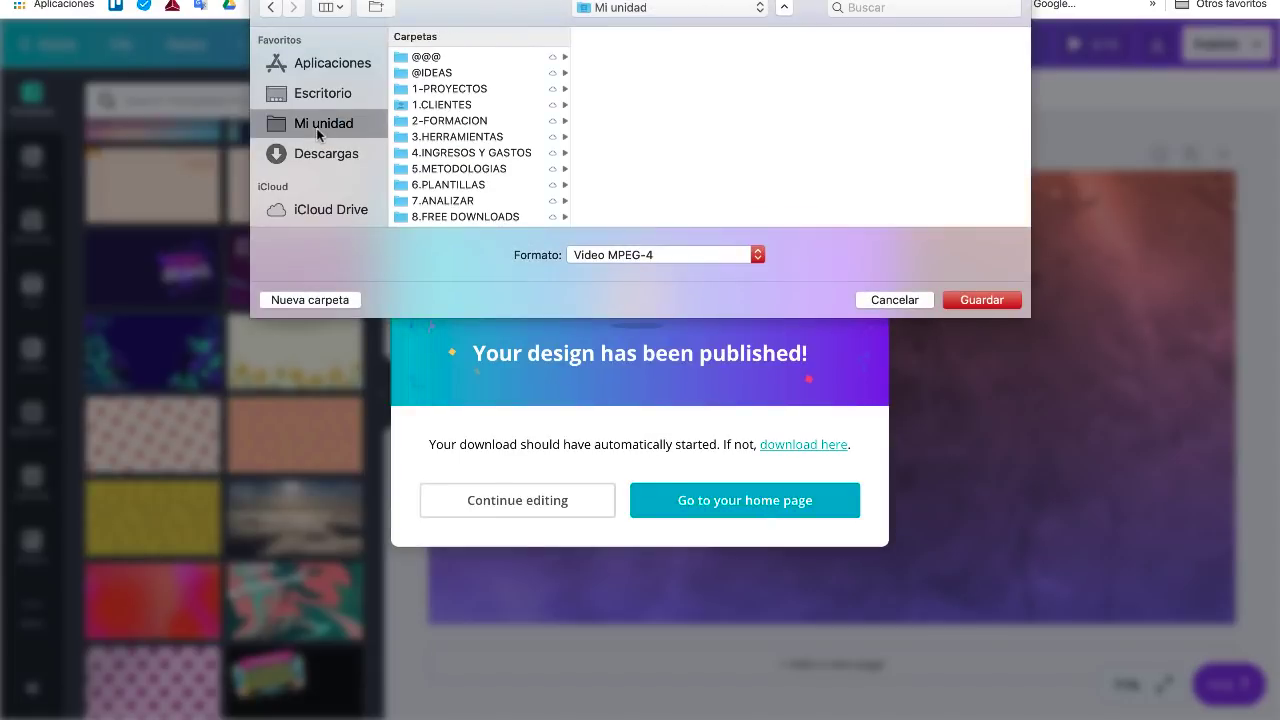
pyautogui.click(322, 98)
pyautogui.click(969, 298)
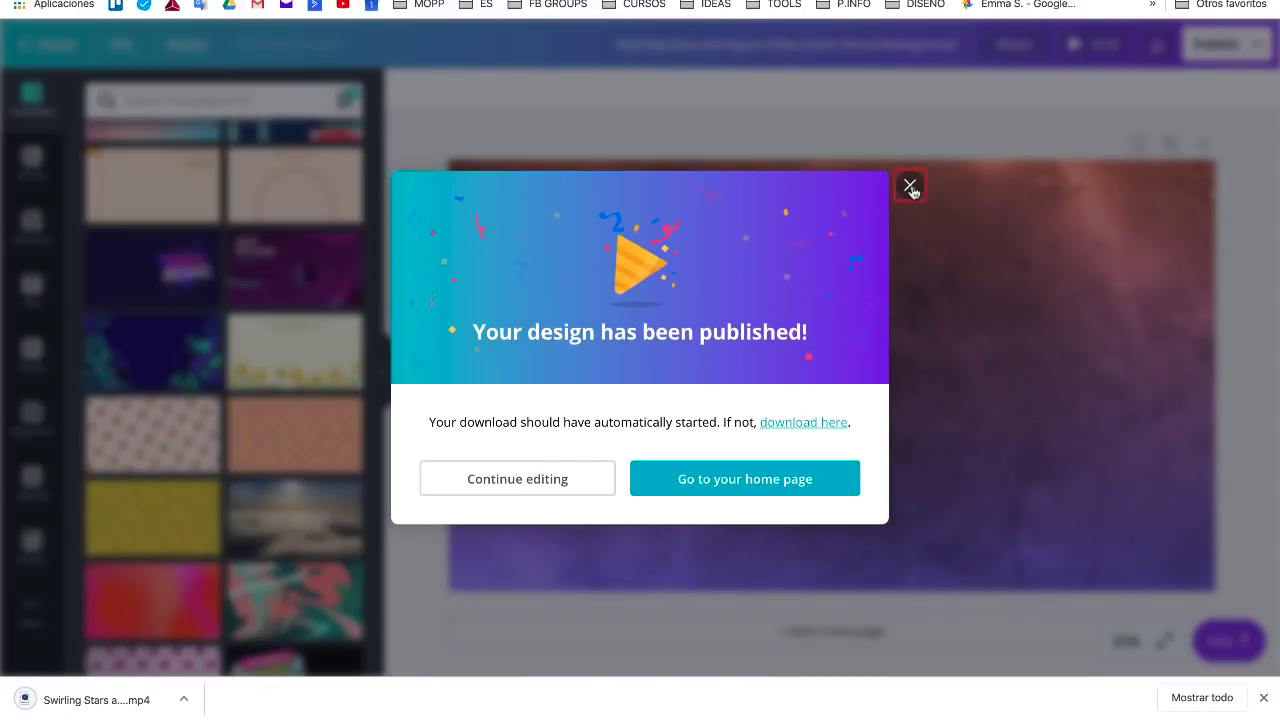
pyautogui.click(910, 187)
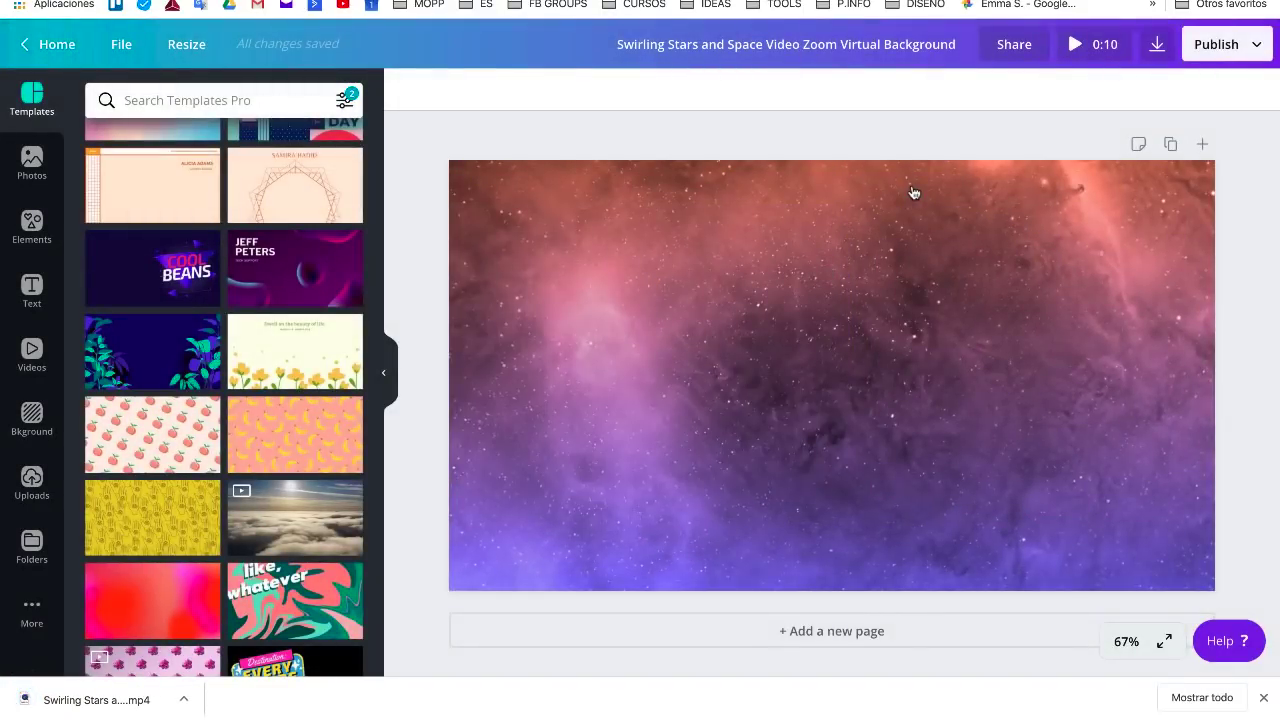
# - Browse the template list and apply the bright meeting room template with the long white table to the page
pyautogui.scroll(-12, 118, 531)
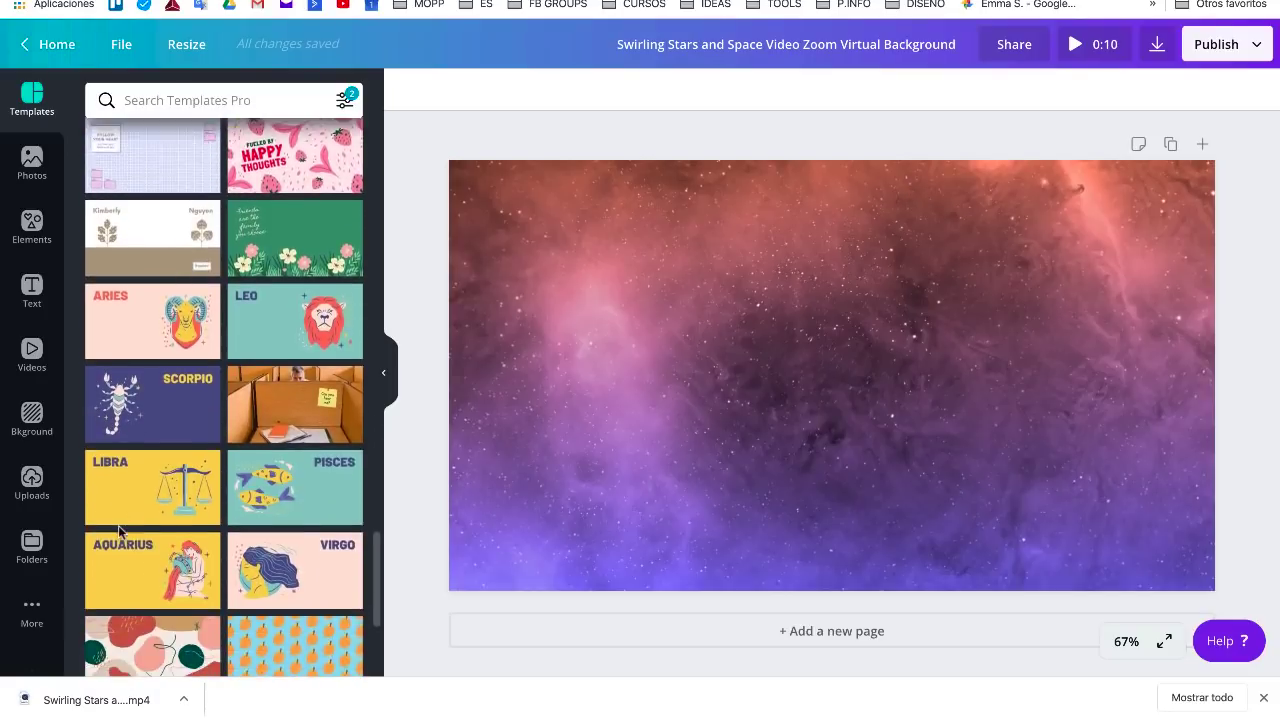
pyautogui.scroll(15, 118, 531)
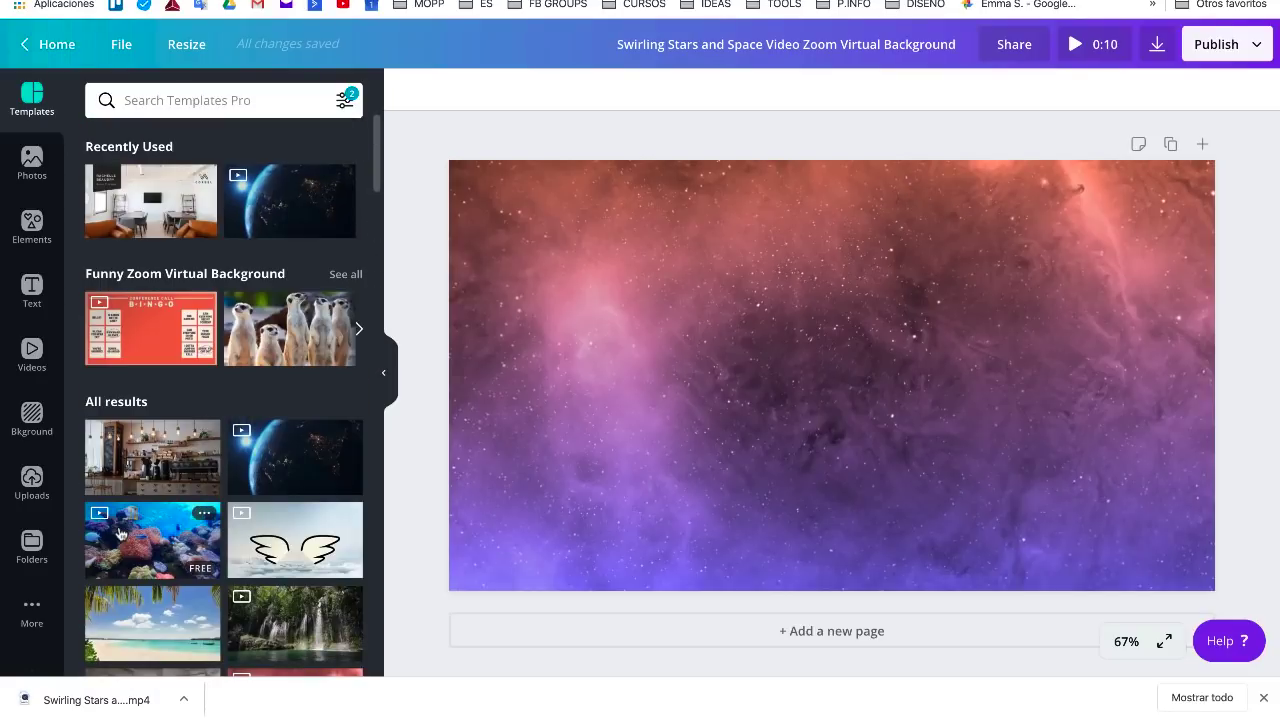
pyautogui.scroll(-2, 118, 531)
pyautogui.scroll(-12, 118, 532)
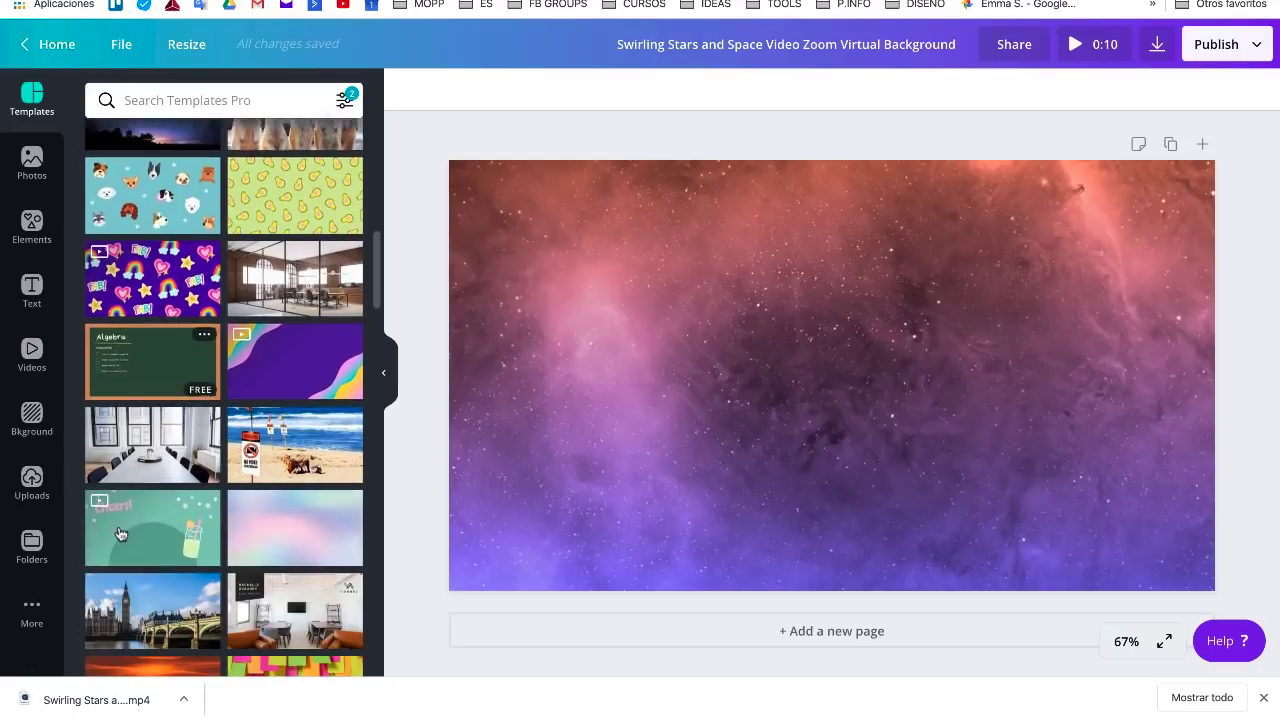
pyautogui.scroll(-12, 118, 532)
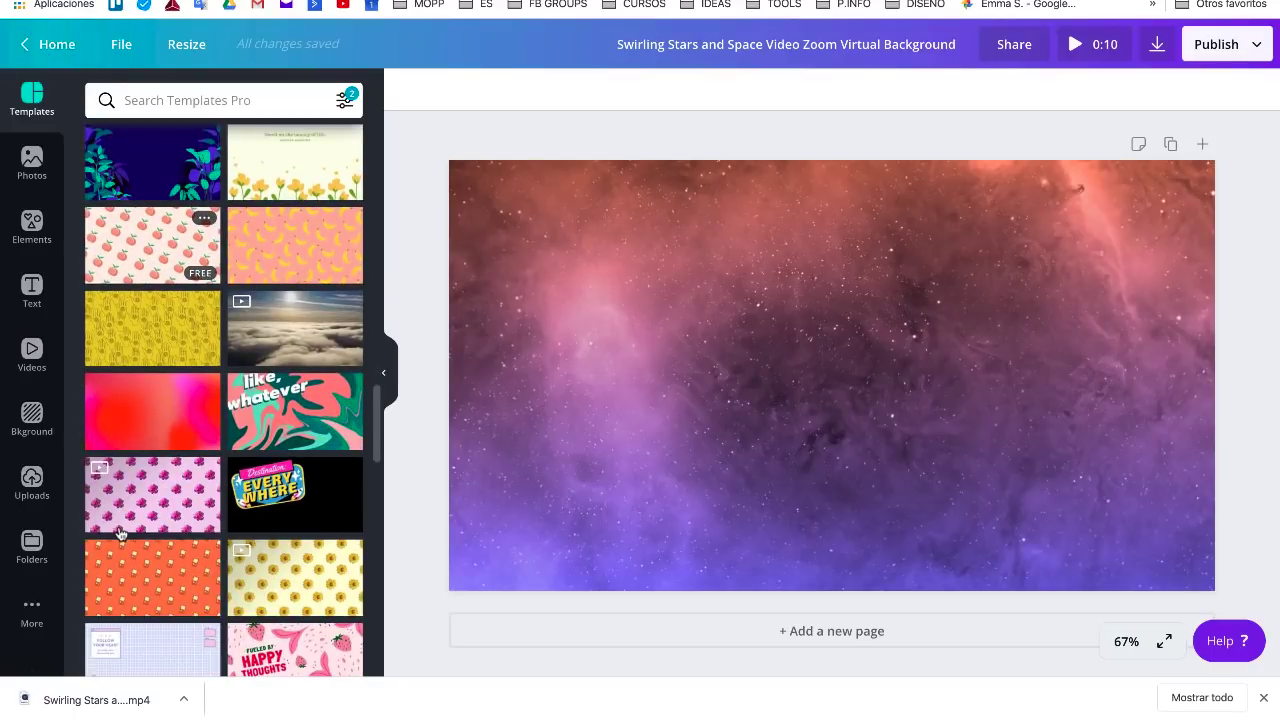
pyautogui.scroll(-12, 118, 532)
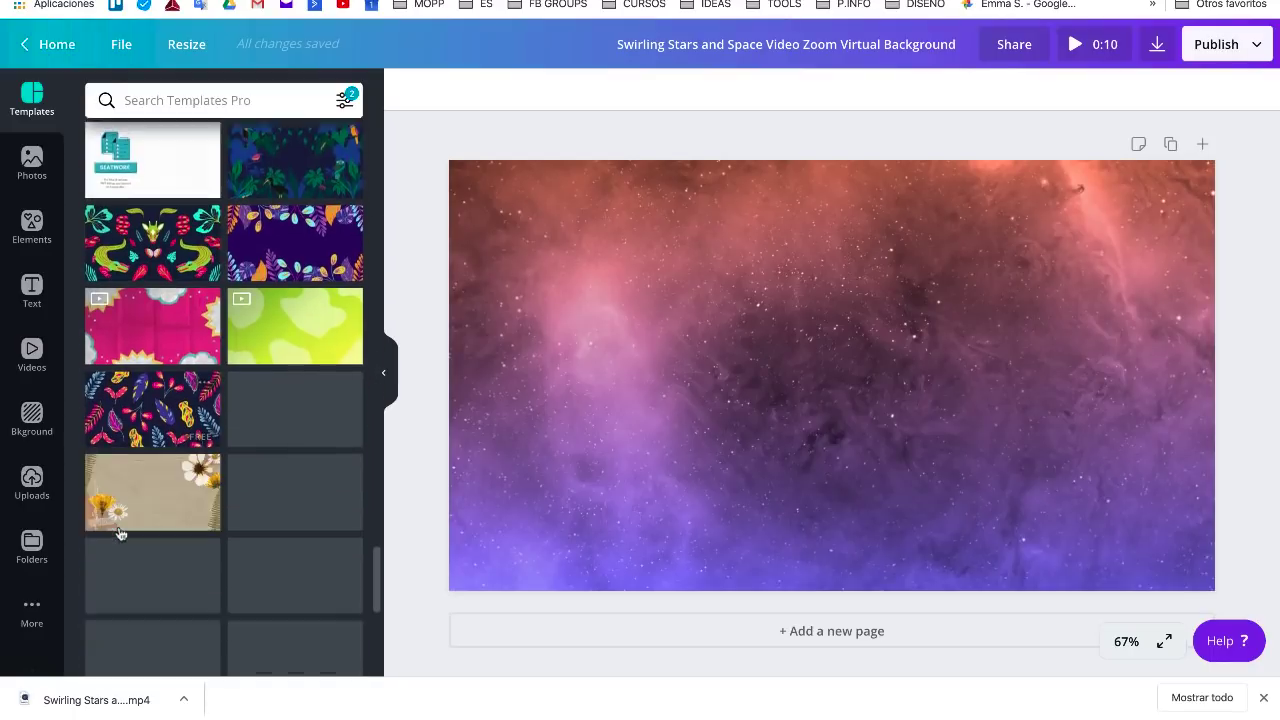
pyautogui.scroll(-10, 118, 532)
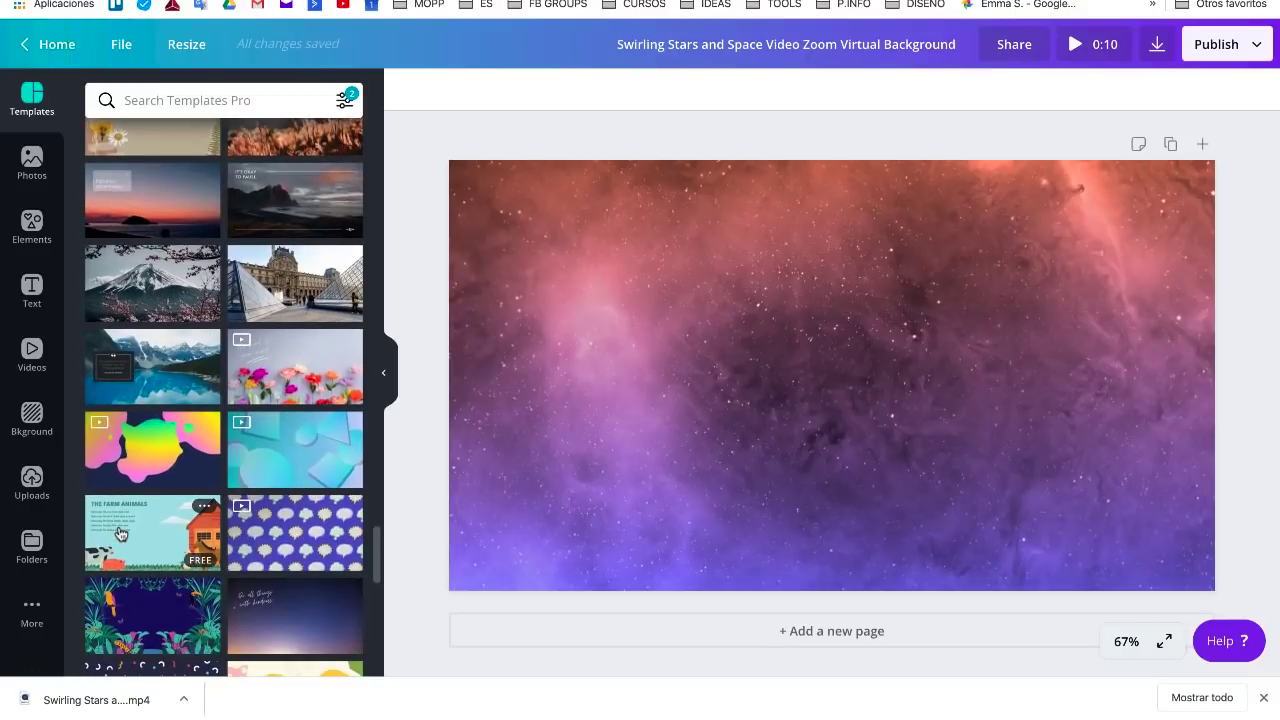
pyautogui.scroll(-10, 118, 532)
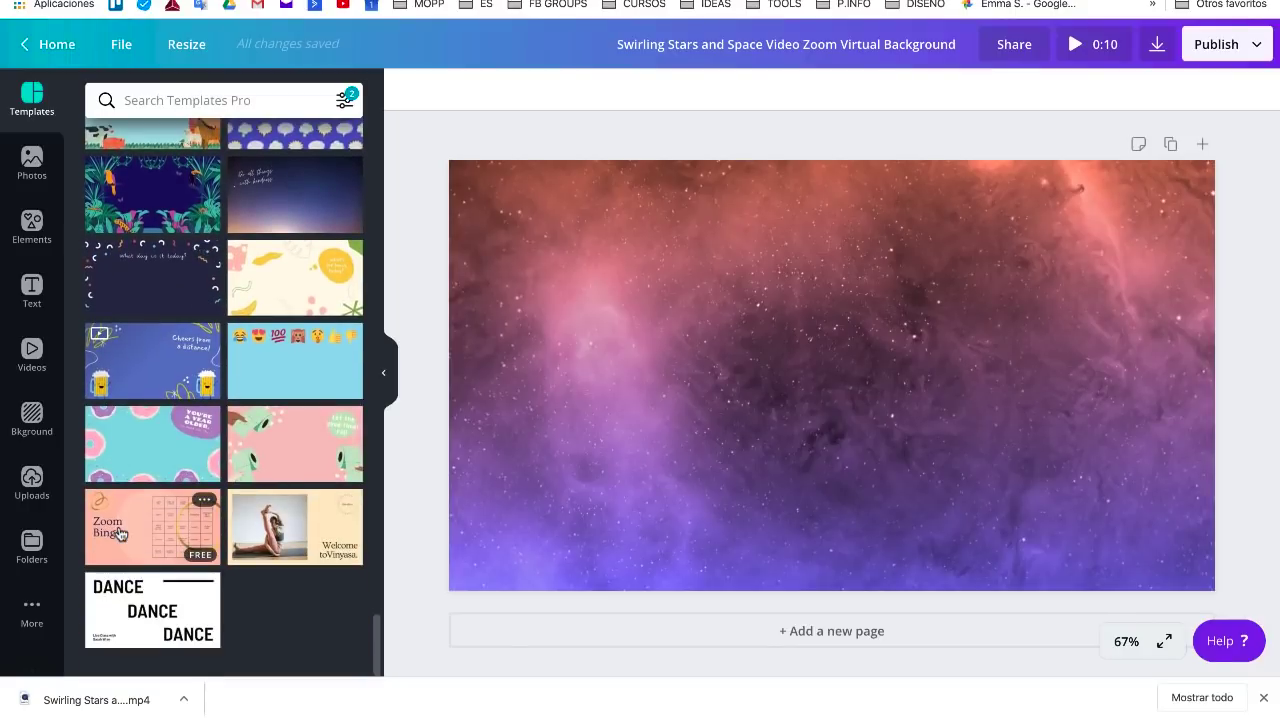
pyautogui.scroll(5, 118, 532)
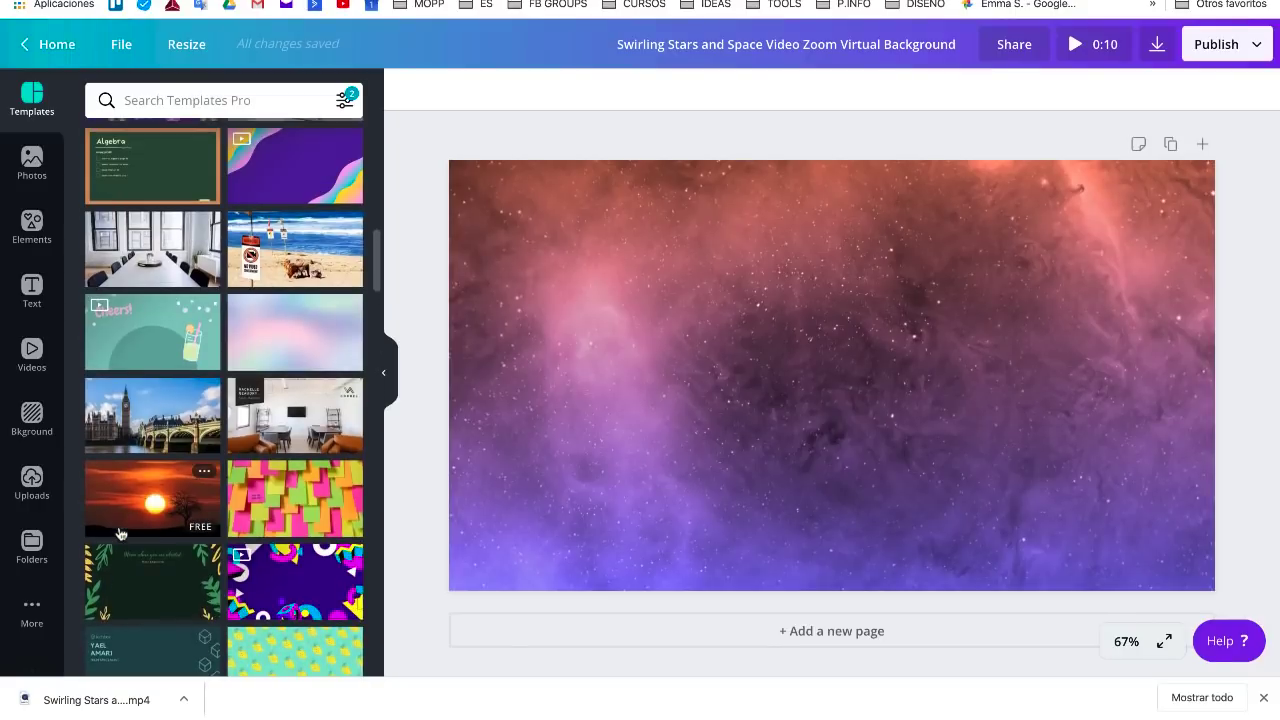
pyautogui.click(143, 259)
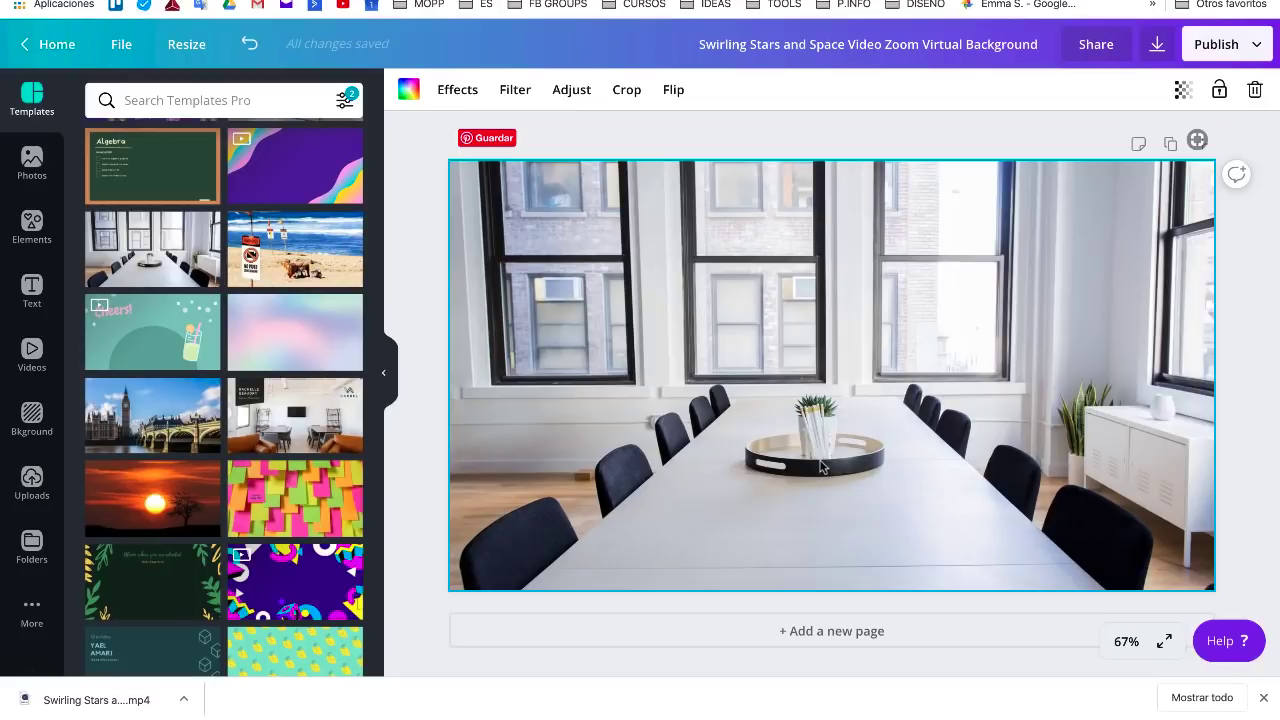
# - Download the meeting room design as a PNG at 1x size and save it to the Escritorio folder
pyautogui.click(1156, 46)
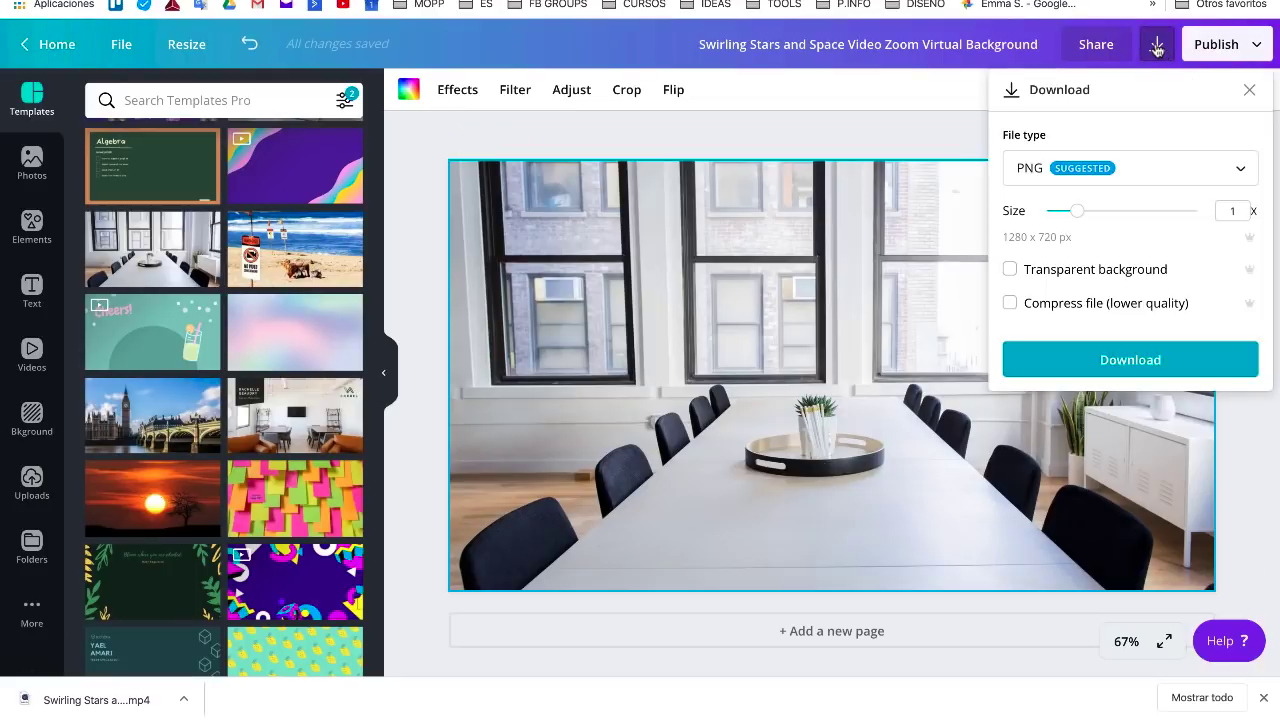
pyautogui.click(1042, 372)
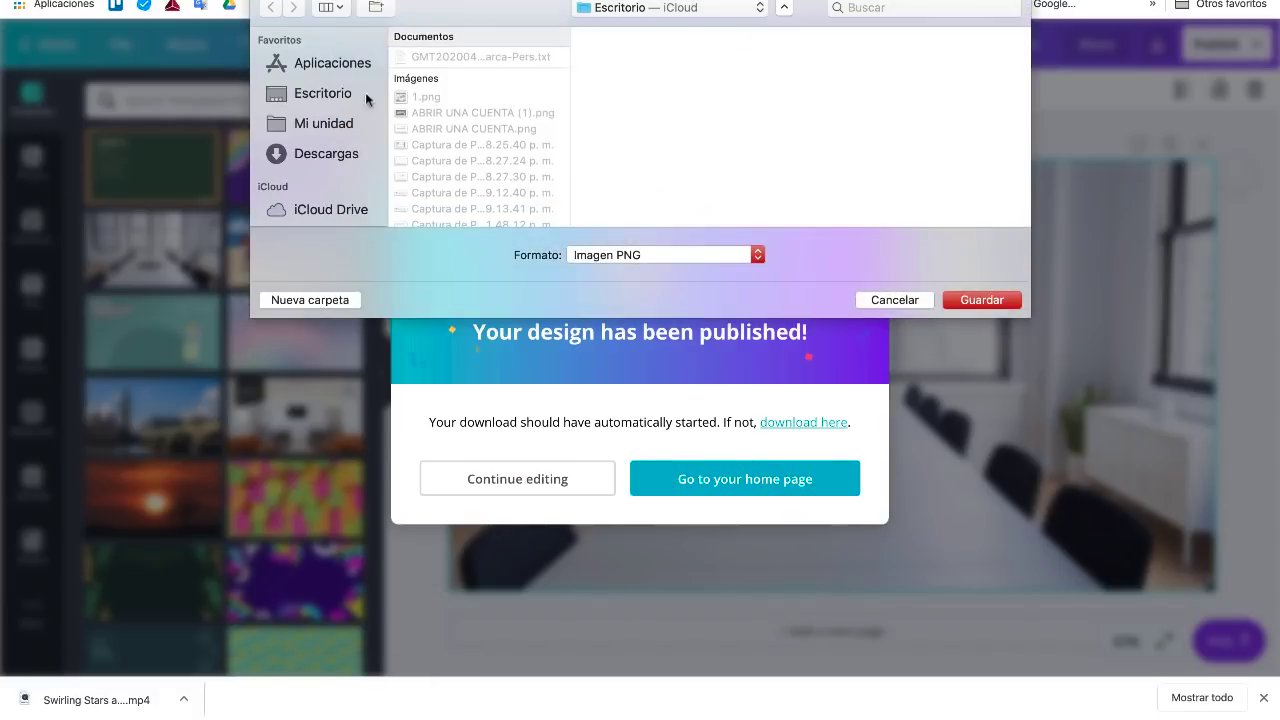
pyautogui.click(333, 94)
pyautogui.click(981, 300)
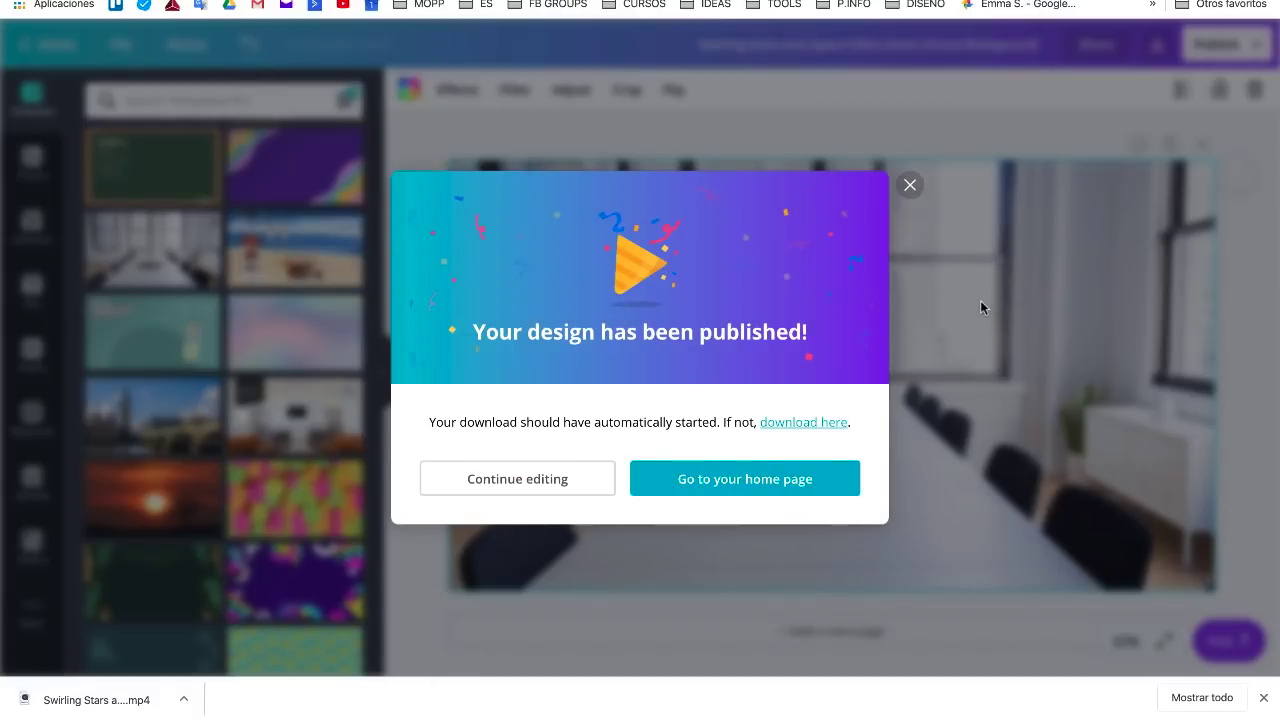
pyautogui.click(911, 186)
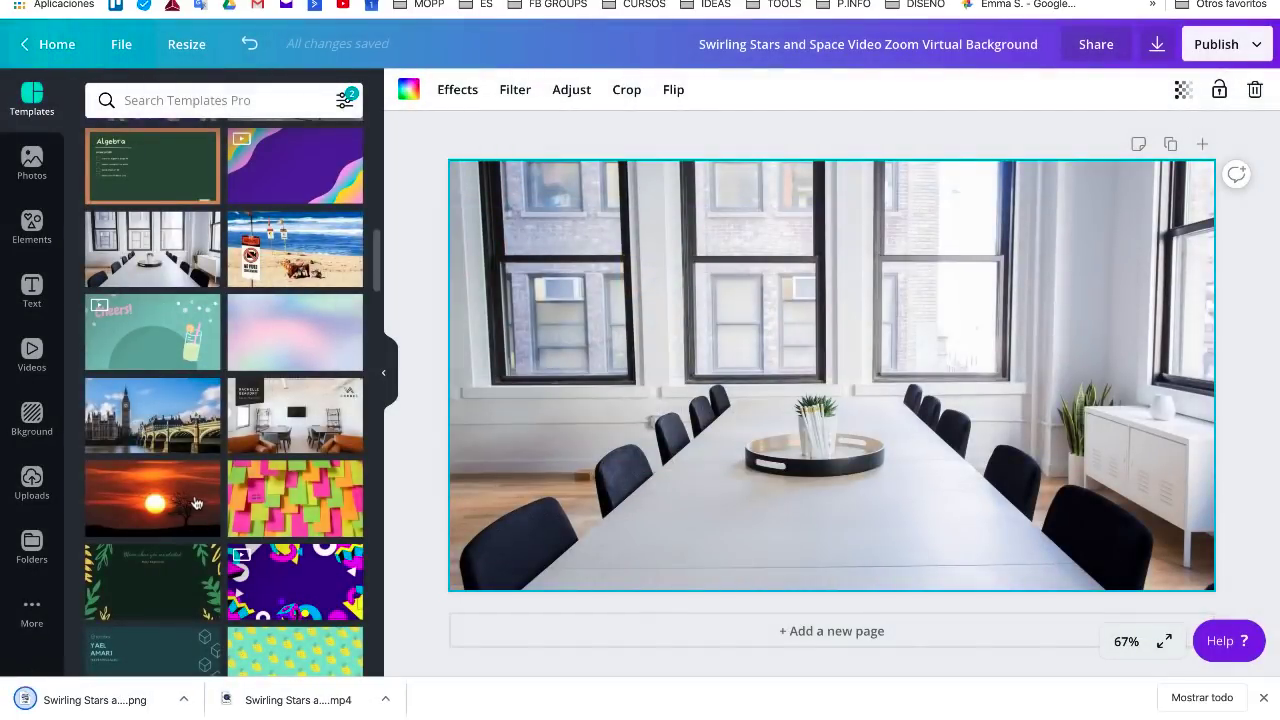
# - Delete the meeting room image from the page and open the background colour choices
pyautogui.scroll(15, 197, 470)
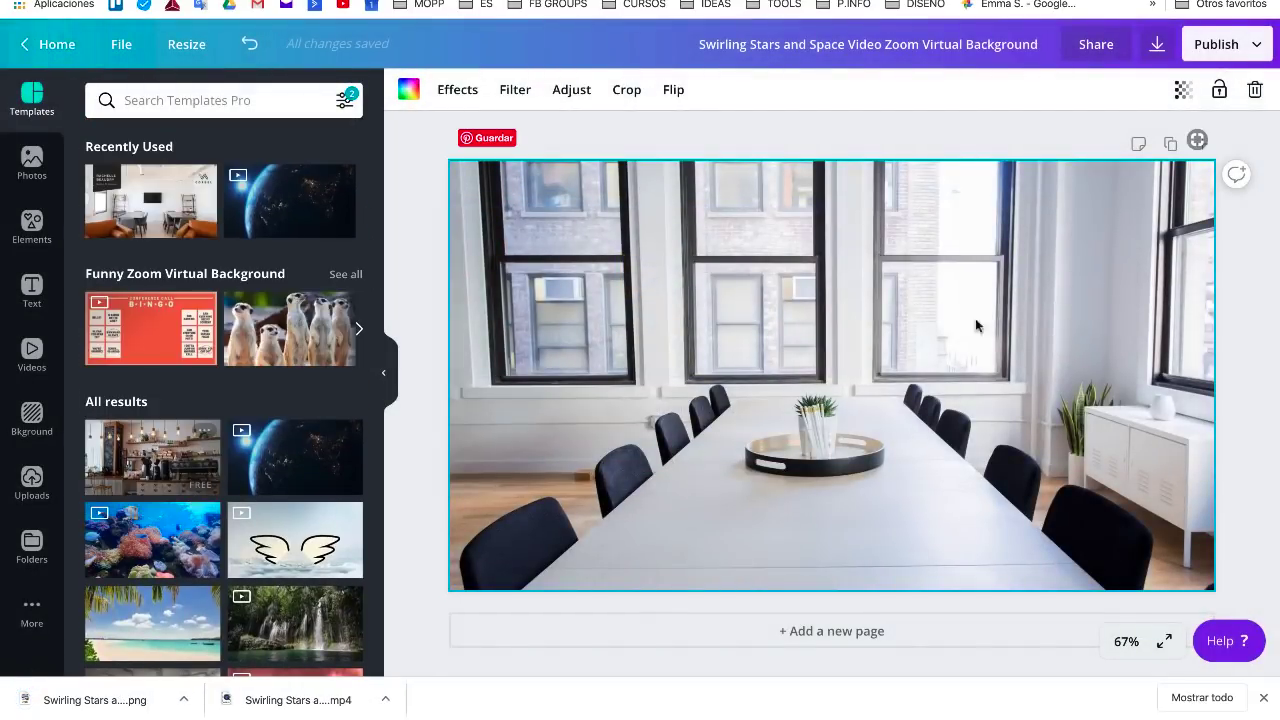
pyautogui.press('Delete')
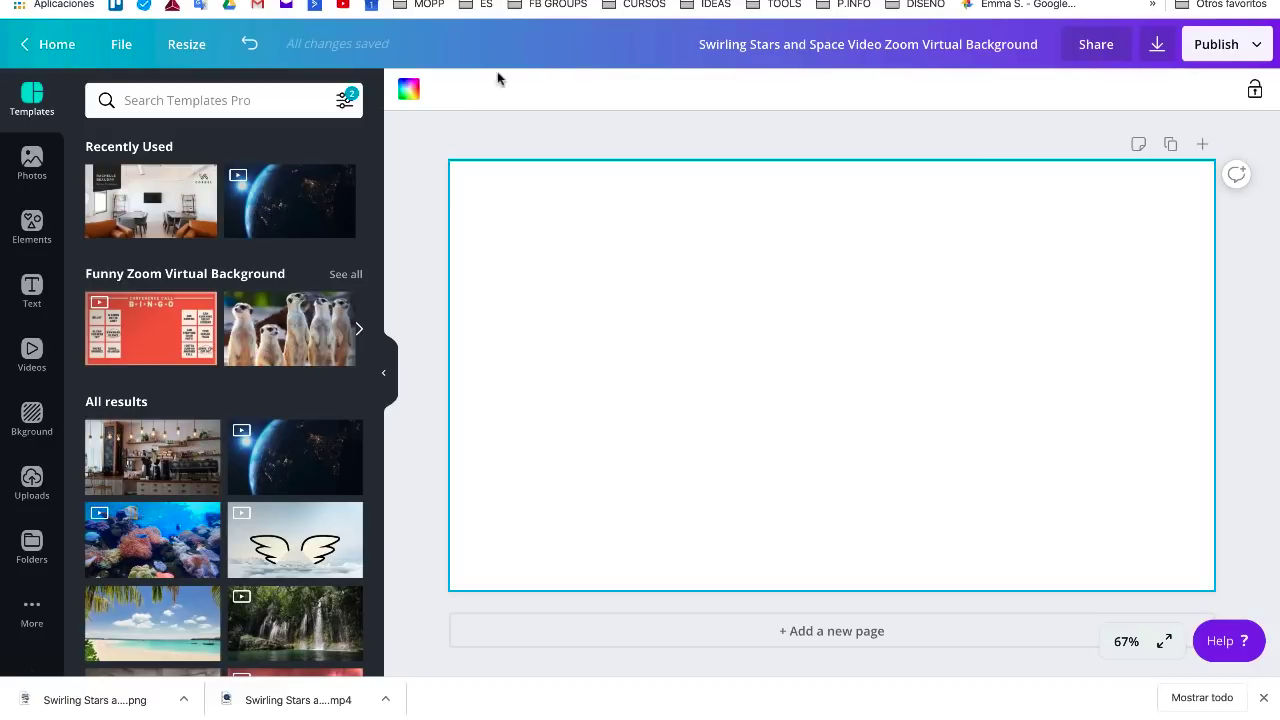
pyautogui.click(408, 95)
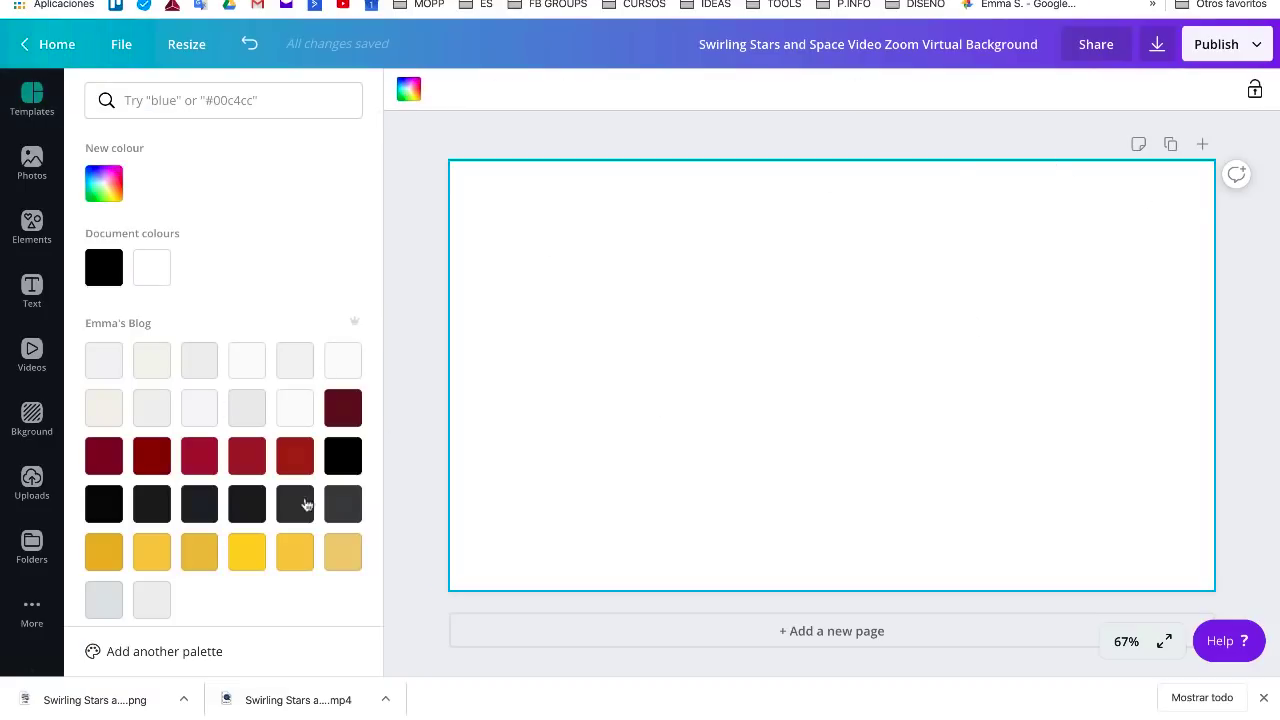
# - Insert the red triangle logo with dark text and tagline from the Logos folder onto the blank page
pyautogui.click(31, 545)
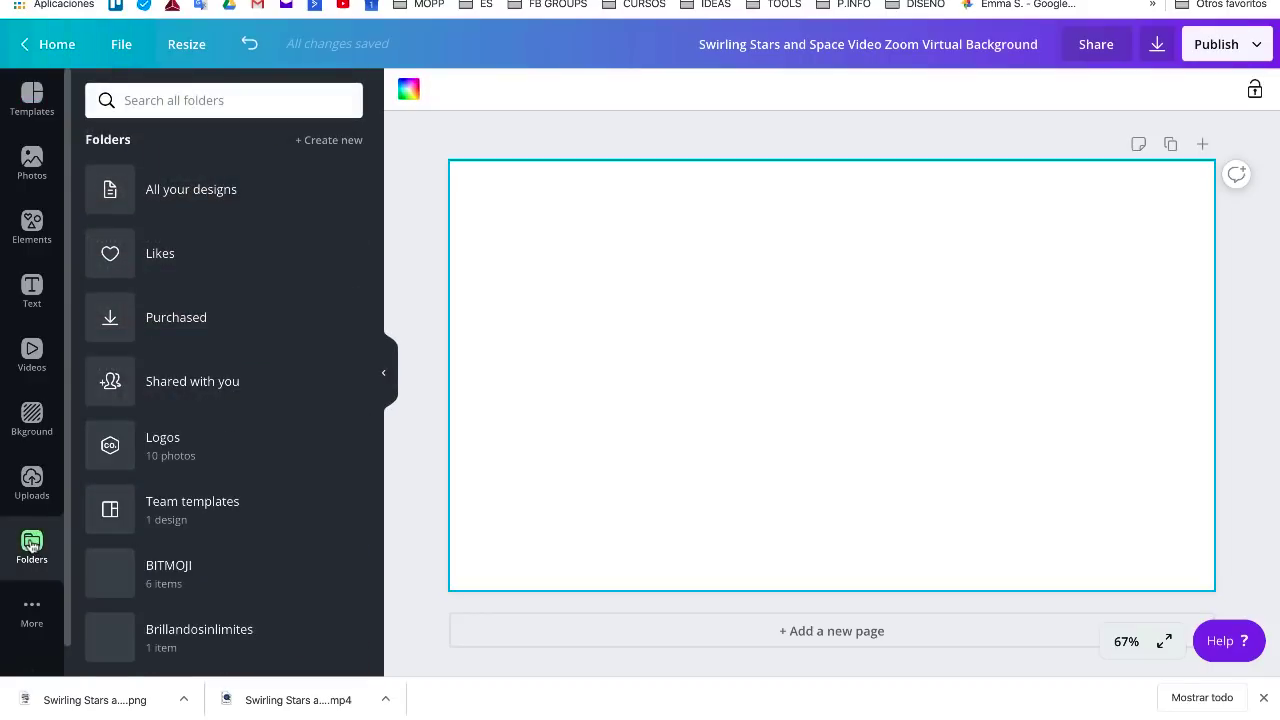
pyautogui.scroll(-2, 200, 522)
pyautogui.scroll(-5, 197, 531)
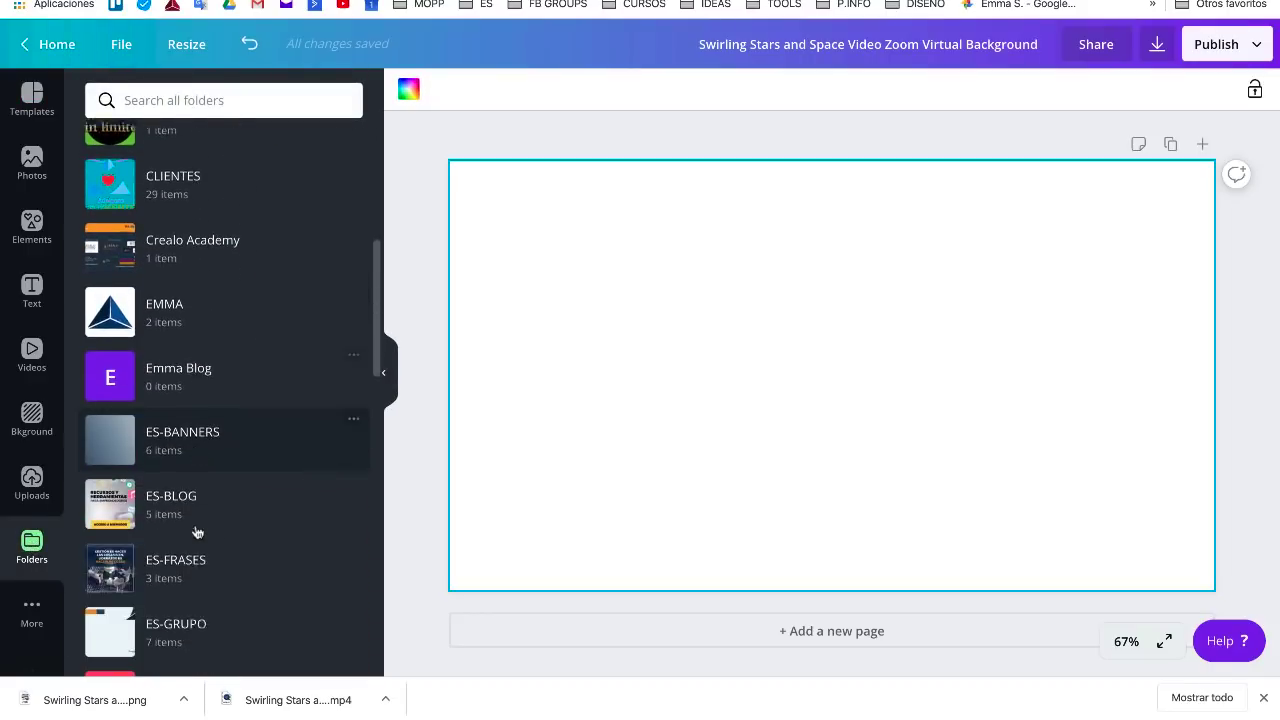
pyautogui.scroll(-1, 197, 531)
pyautogui.scroll(5, 197, 531)
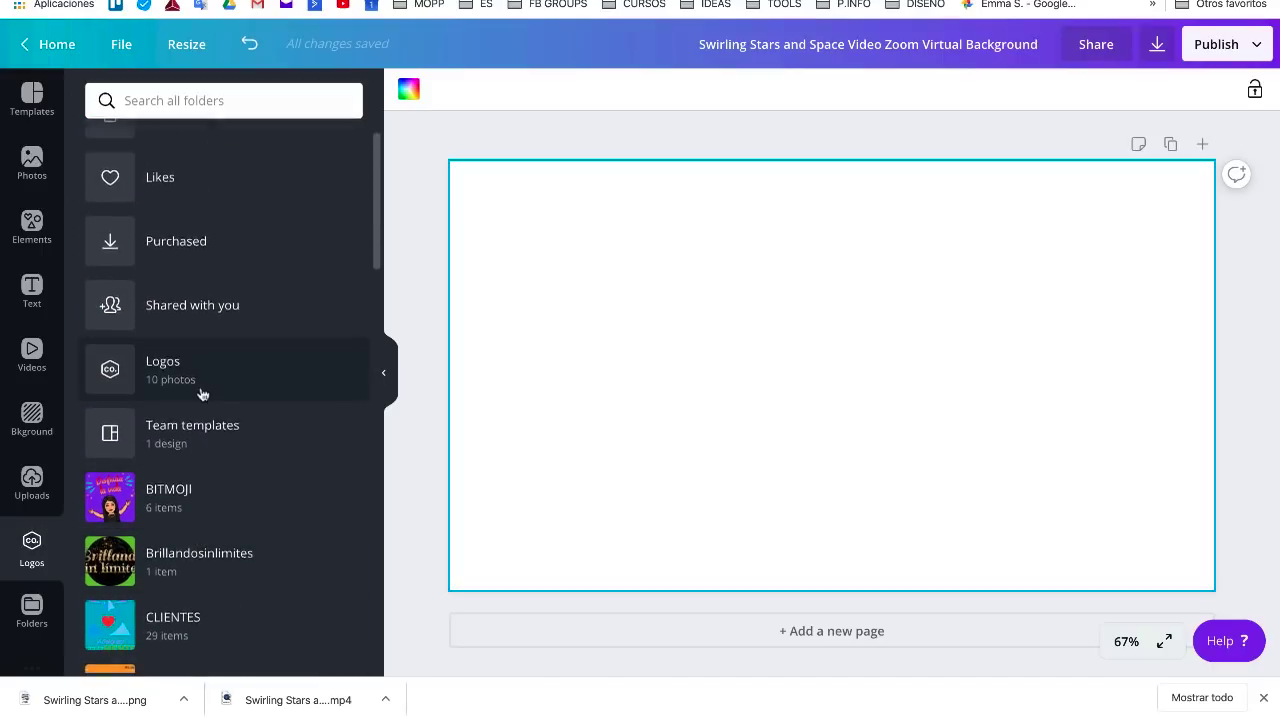
pyautogui.click(202, 394)
pyautogui.scroll(-1, 225, 505)
pyautogui.click(231, 470)
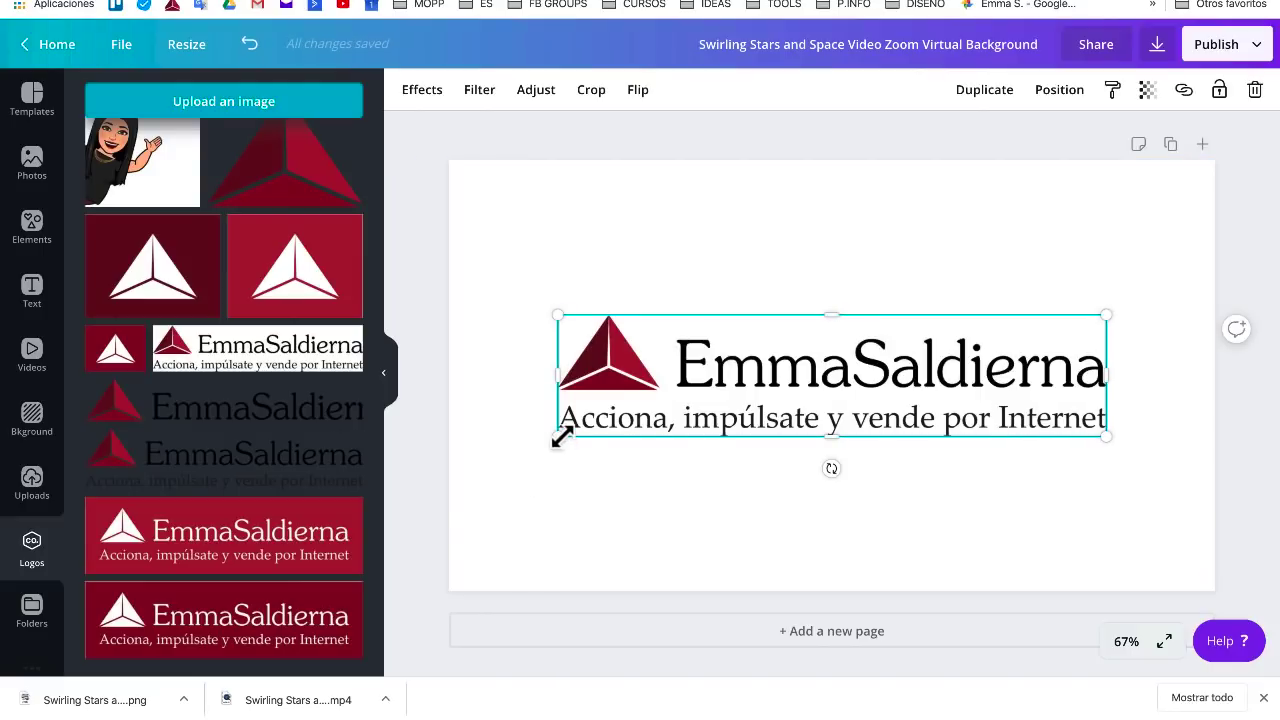
# - Shrink the logo to about a quarter of the page width and place it in the page's upper-right corner
pyautogui.moveTo(557, 436); pyautogui.dragTo(907, 365)
pyautogui.click(1001, 300)
pyautogui.moveTo(1003, 316); pyautogui.dragTo(1071, 215)
pyautogui.click(971, 136)
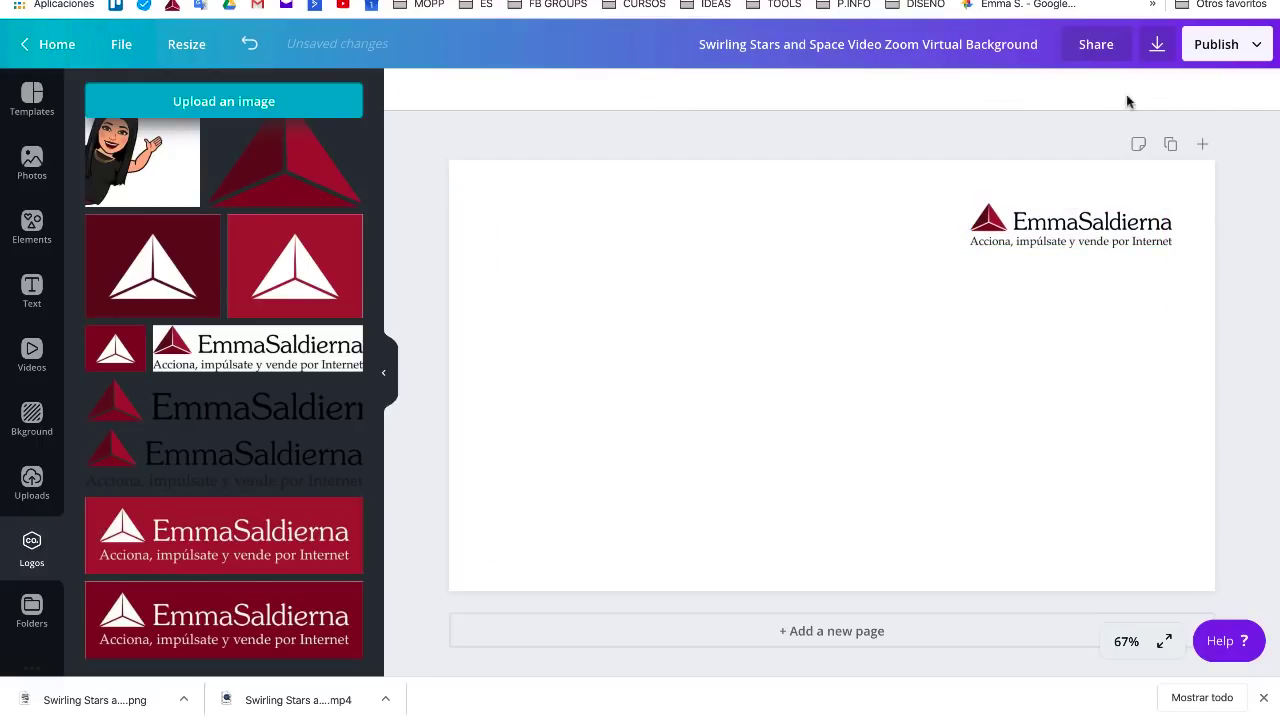
# - Download the white logo background as a PNG and save it to the Escritorio folder
pyautogui.click(1157, 47)
pyautogui.click(1072, 362)
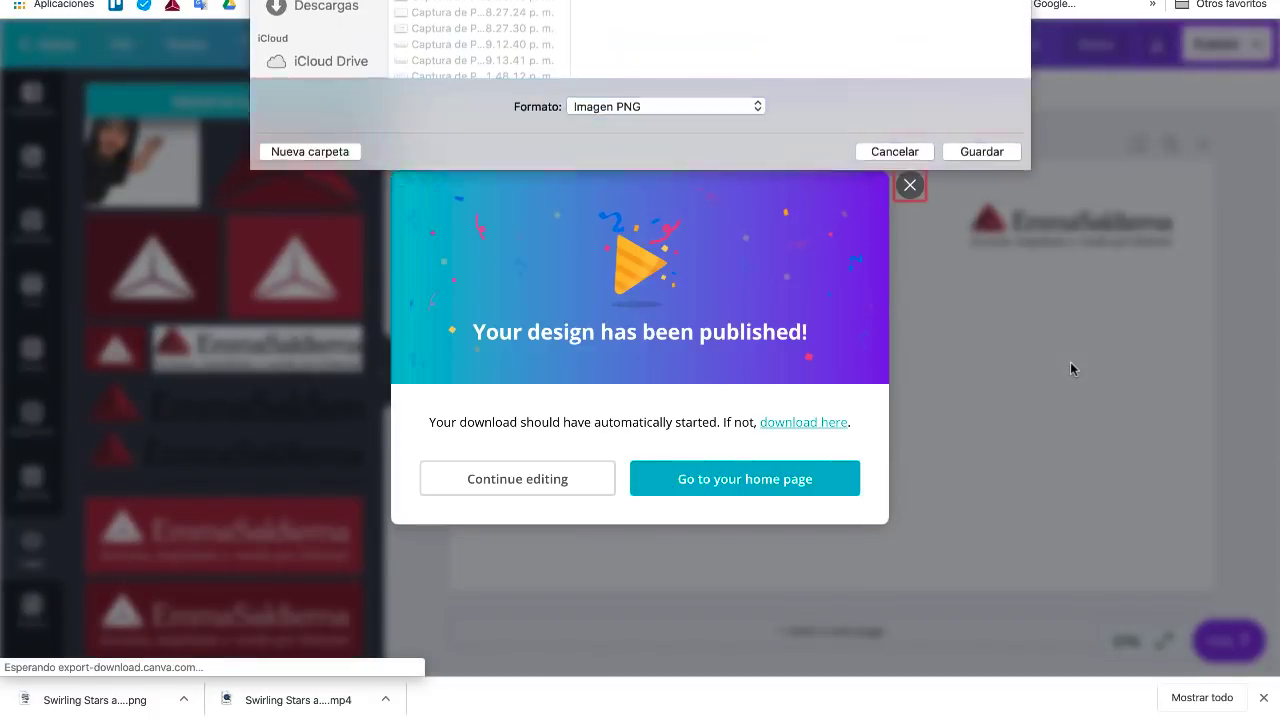
pyautogui.click(345, 96)
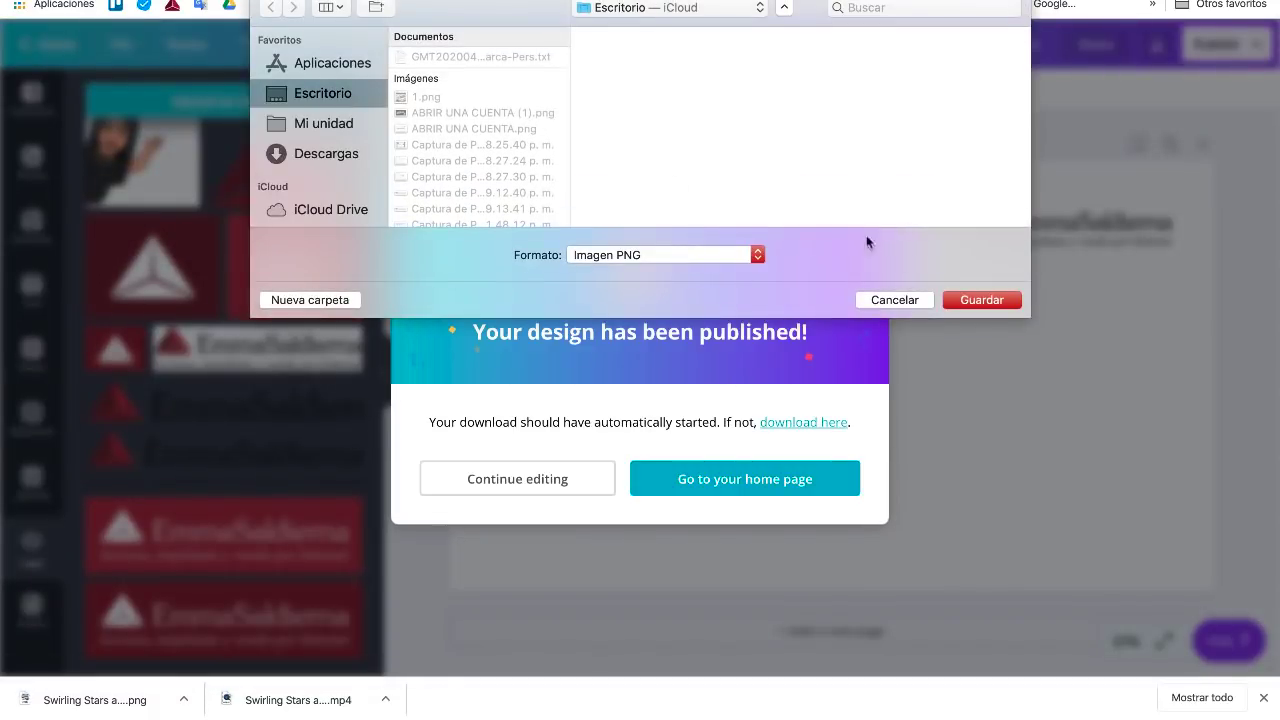
pyautogui.click(967, 300)
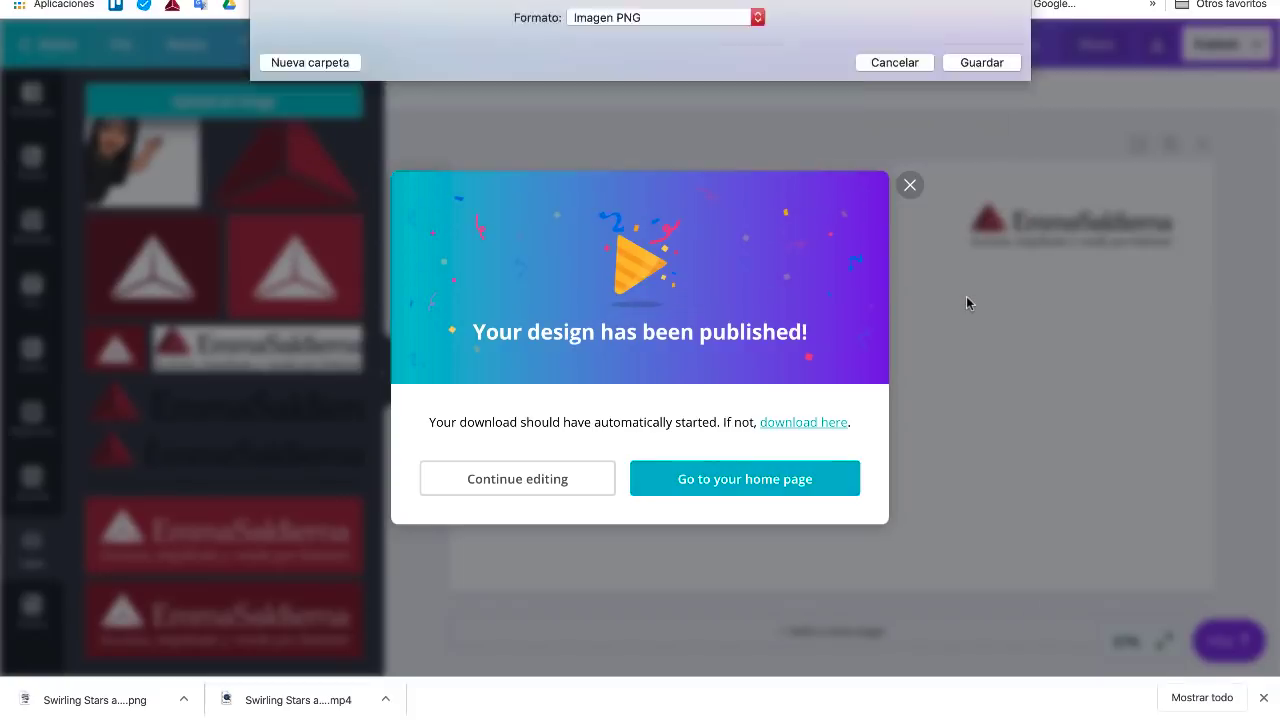
pyautogui.click(909, 186)
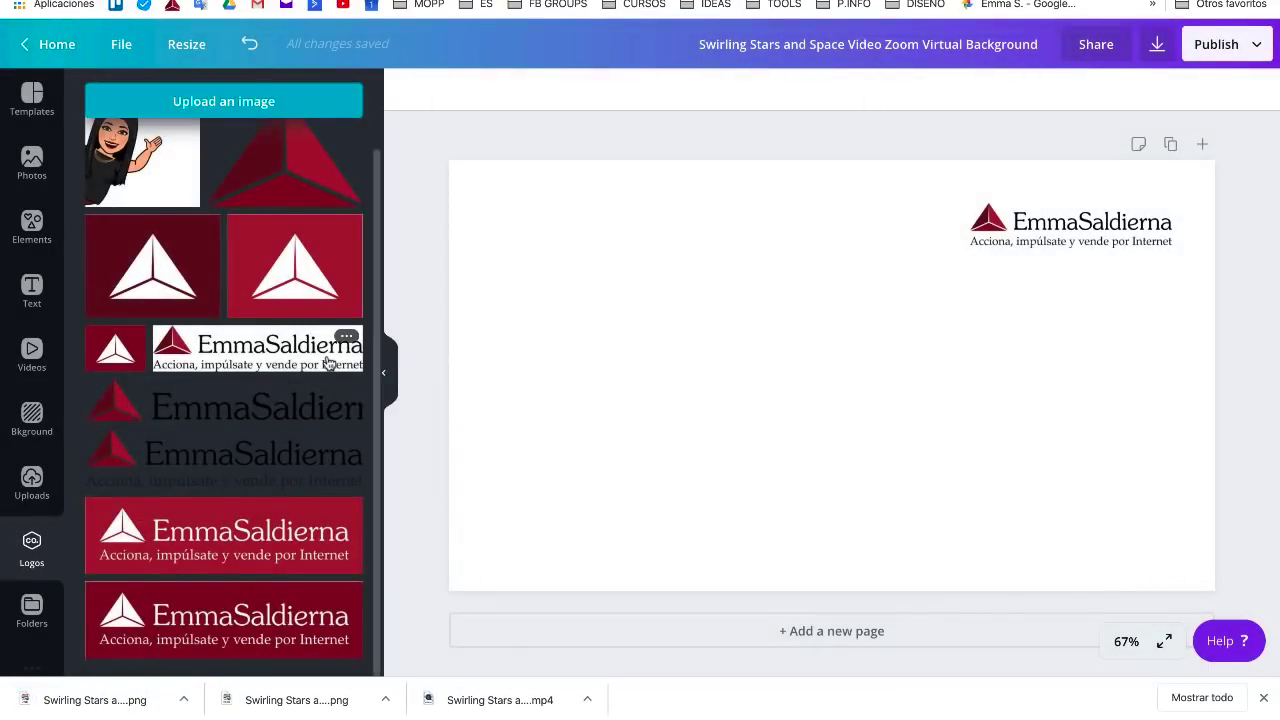
# - Set the page background to black and delete the dark-text logo from it
pyautogui.click(795, 266)
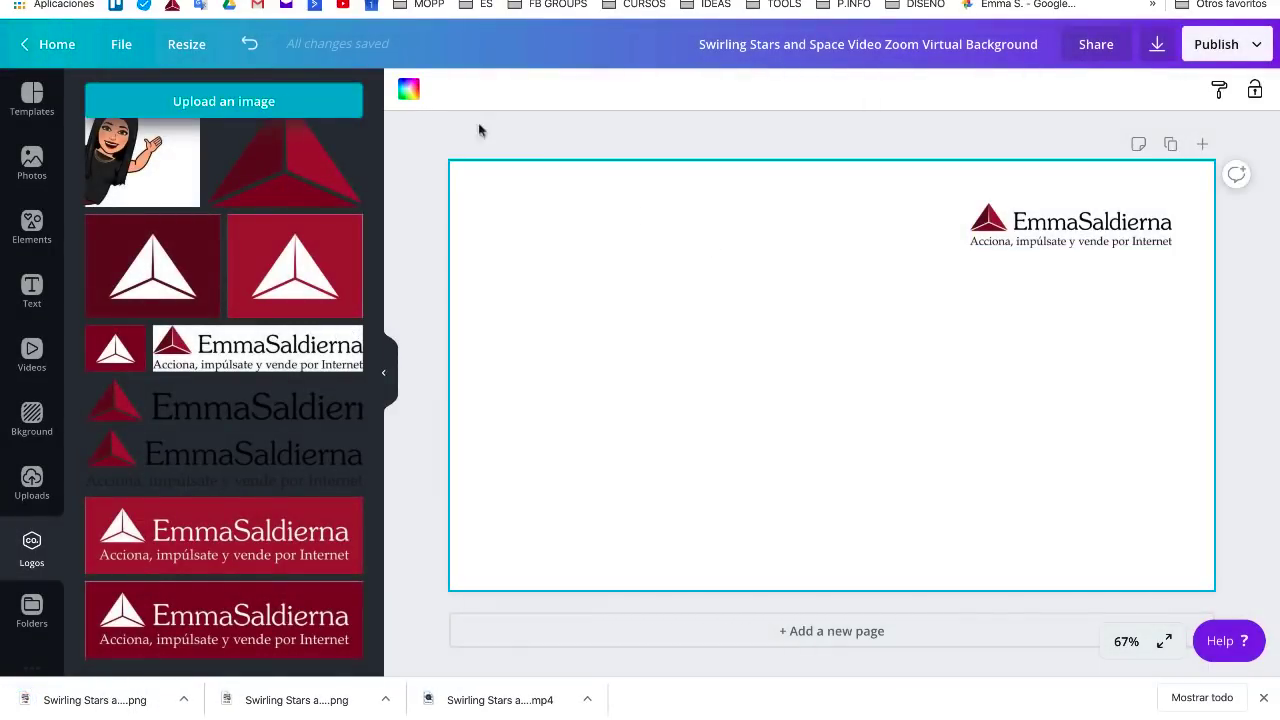
pyautogui.click(409, 92)
pyautogui.click(100, 268)
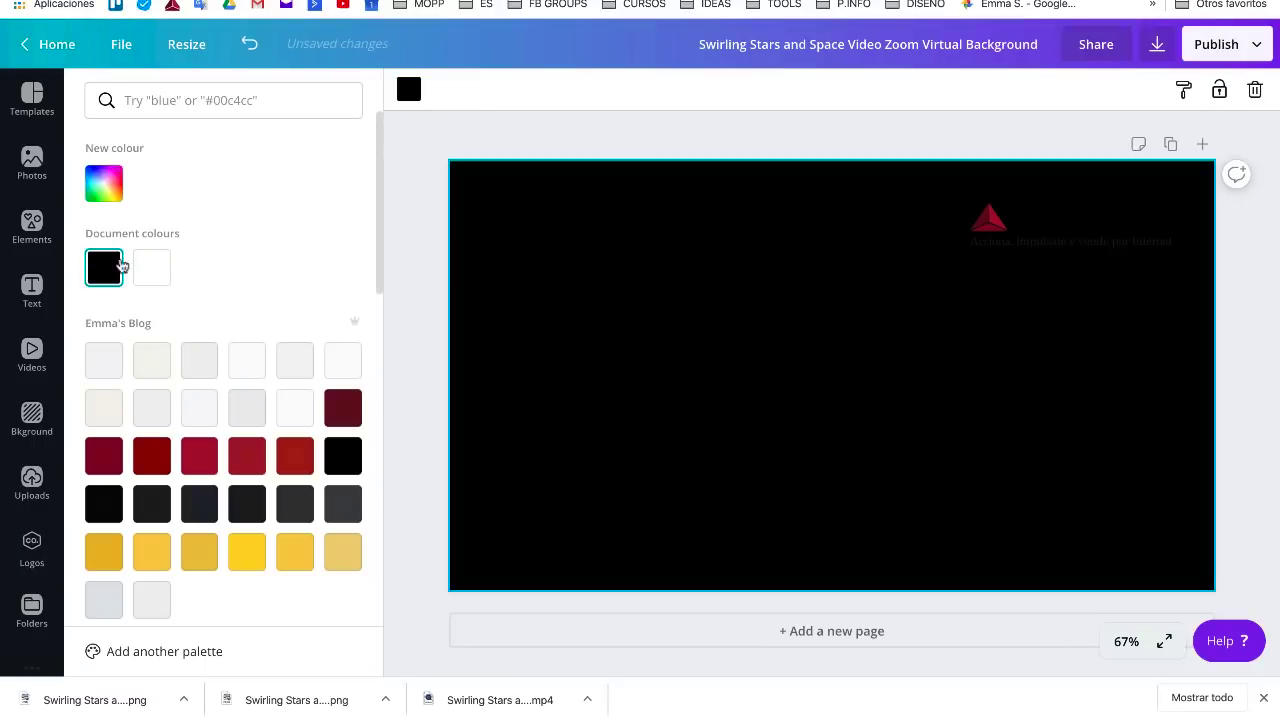
pyautogui.click(1031, 229)
pyautogui.press('Delete')
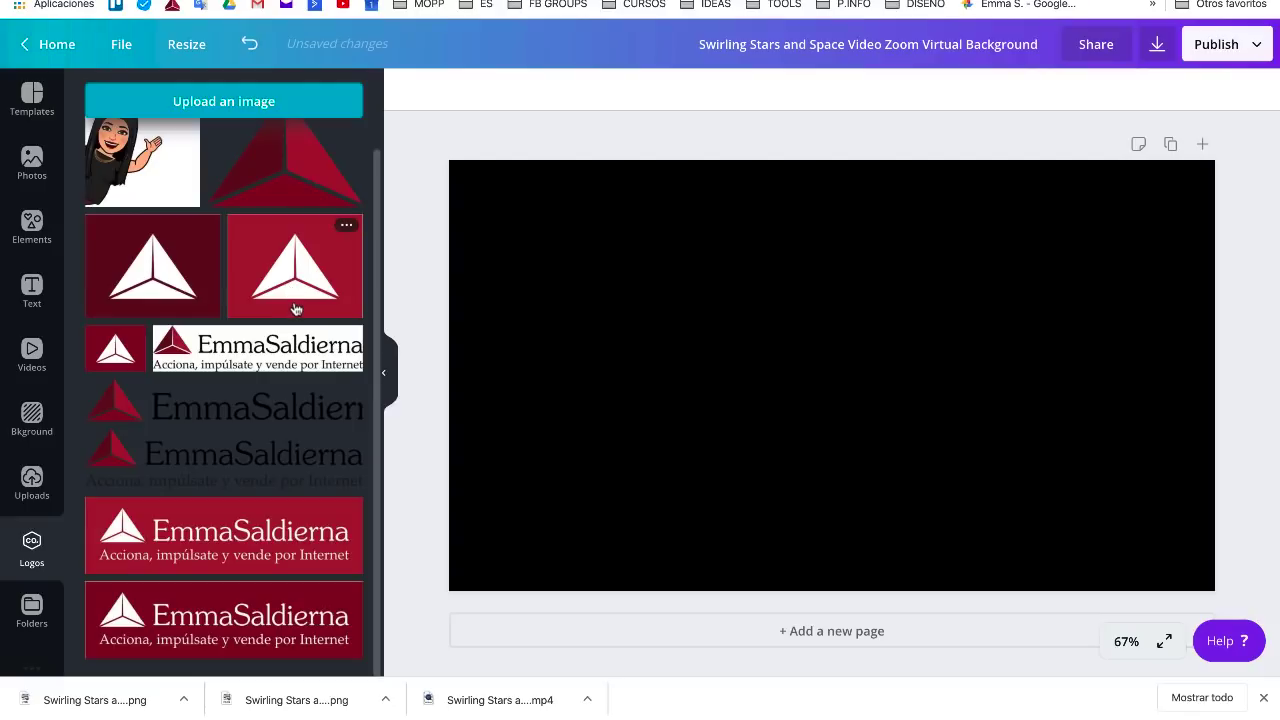
pyautogui.scroll(1, 296, 309)
pyautogui.click(289, 200)
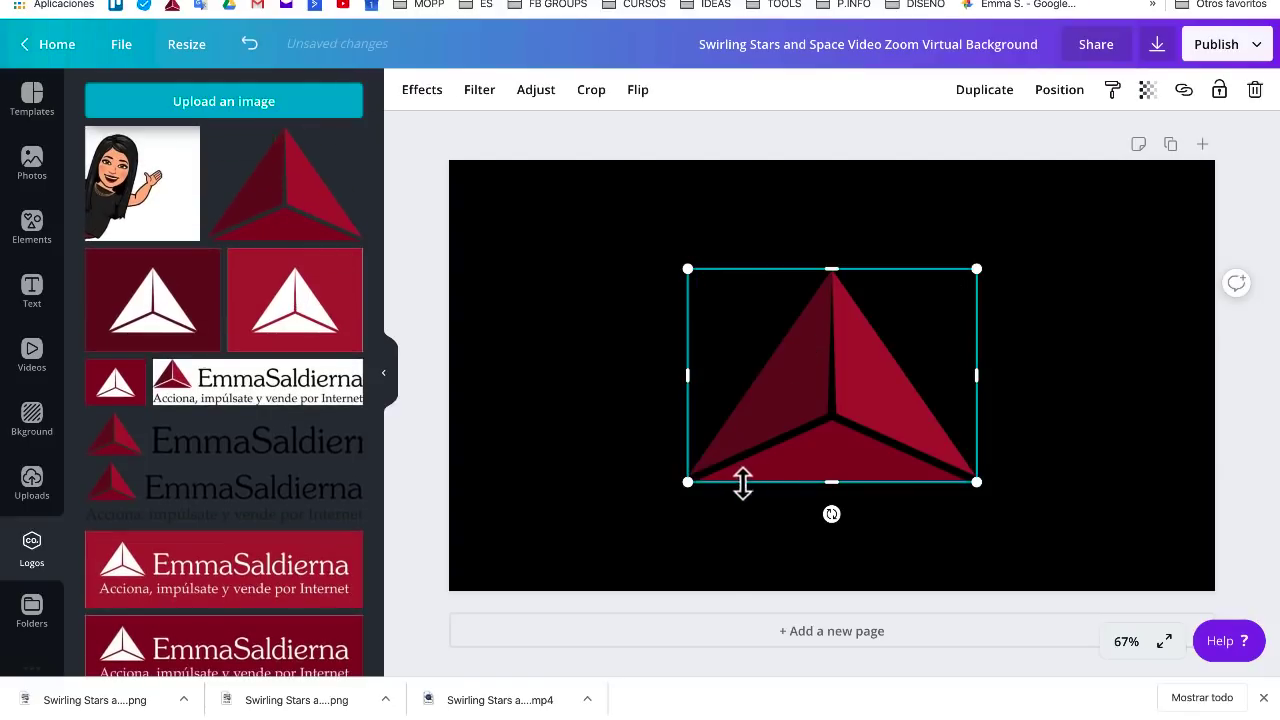
pyautogui.moveTo(695, 489); pyautogui.dragTo(897, 400)
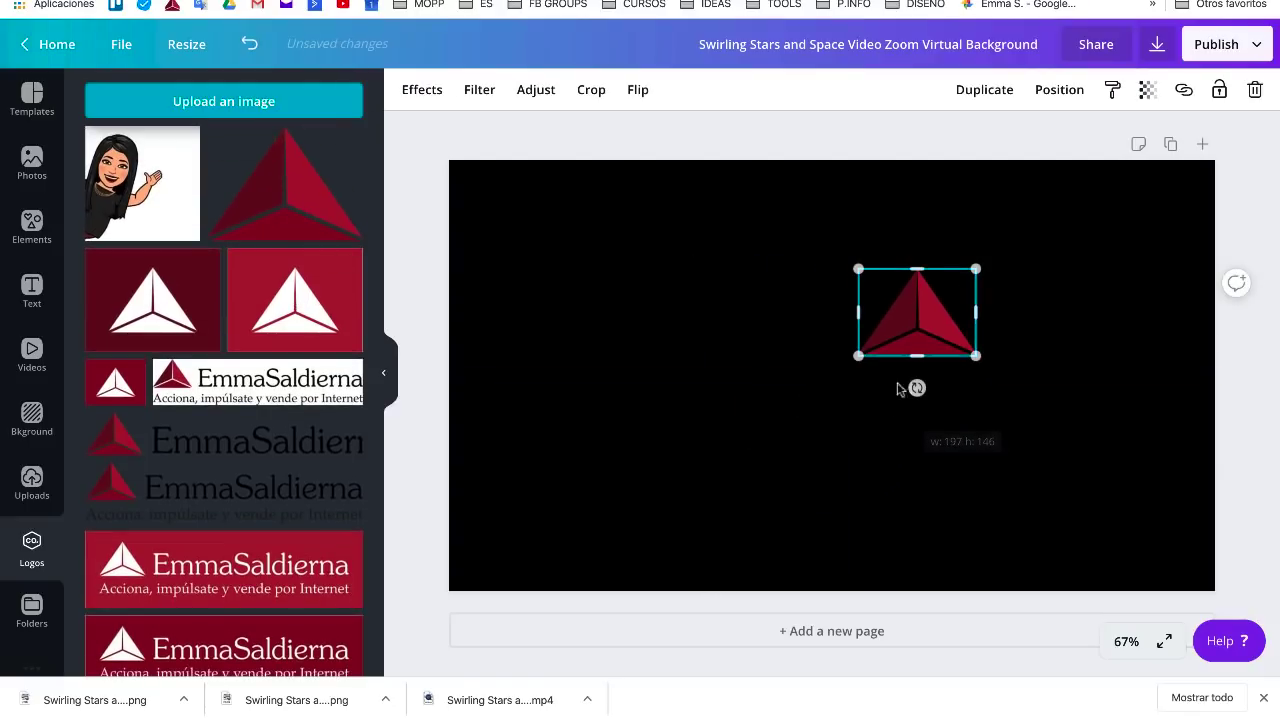
pyautogui.moveTo(934, 337); pyautogui.dragTo(1052, 361)
pyautogui.press('Delete')
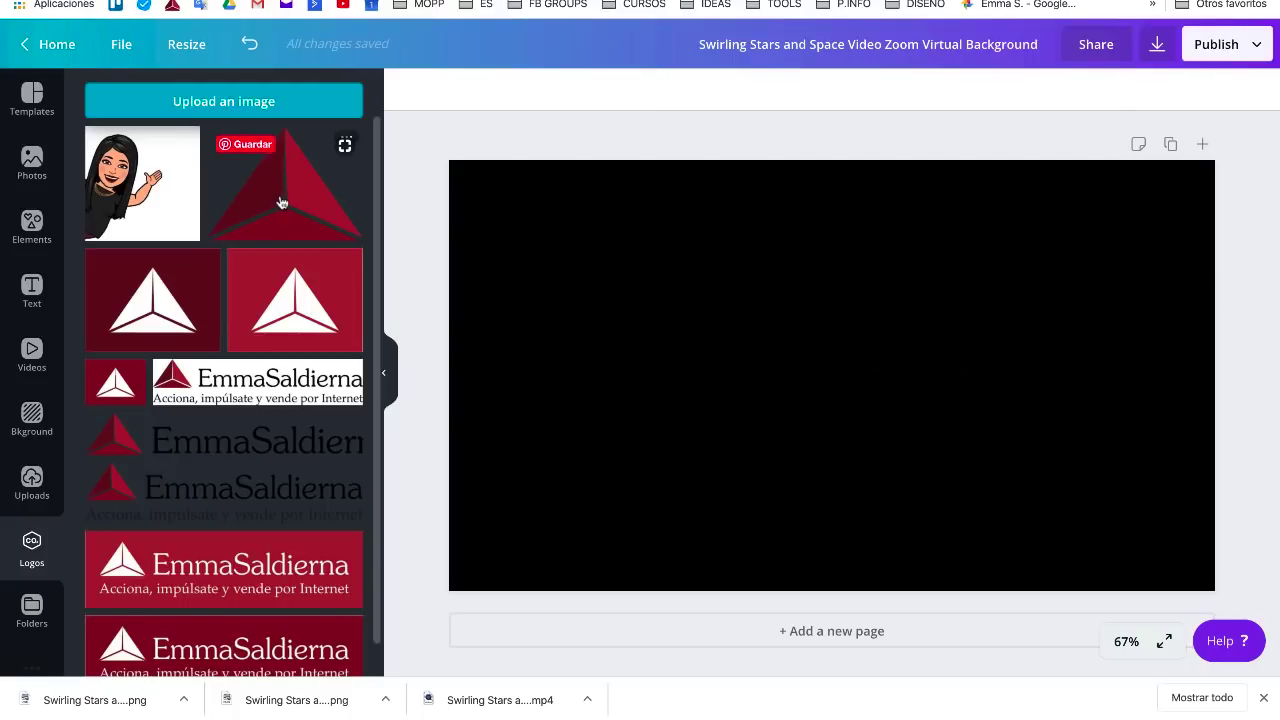
# - Insert the red triangle logo, shrink it to about 15% of the page width and place it in the black page's upper-right corner
pyautogui.click(281, 202)
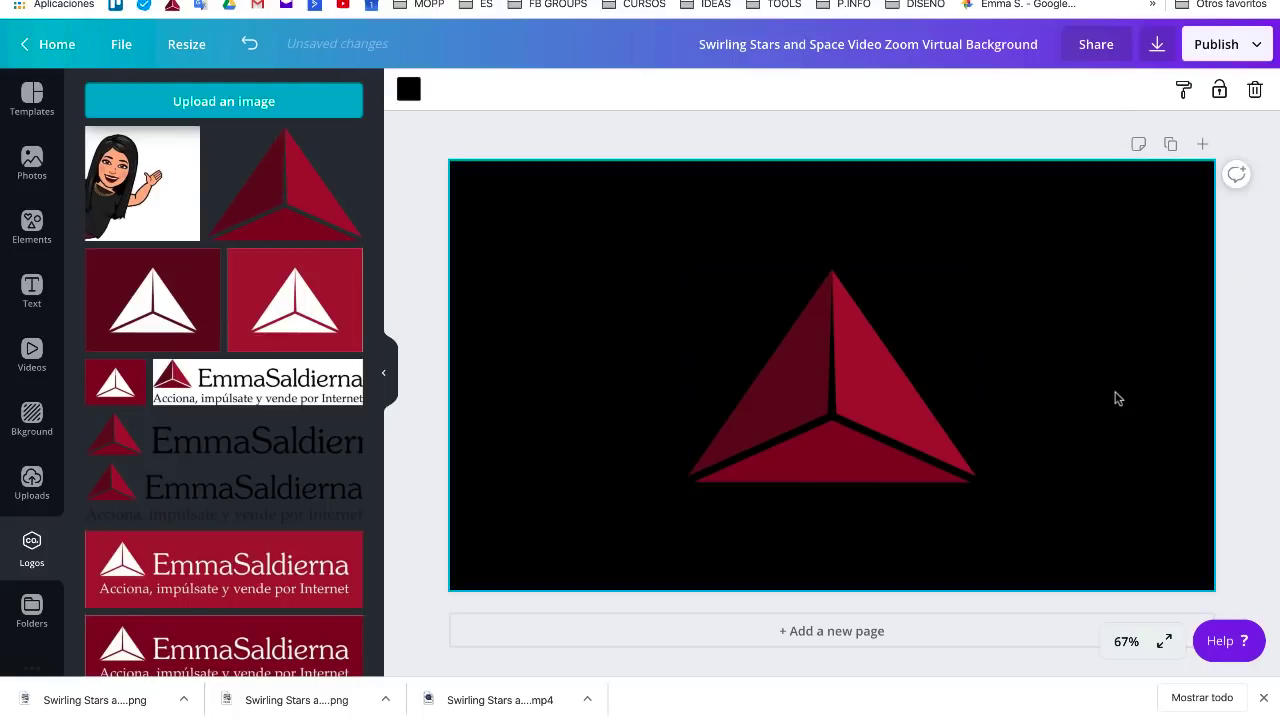
pyautogui.moveTo(831, 386); pyautogui.dragTo(1020, 312)
pyautogui.moveTo(902, 391); pyautogui.dragTo(1072, 266)
pyautogui.click(1250, 272)
# - Download the black logo background as a PNG and save it to the Escritorio folder
pyautogui.click(1157, 44)
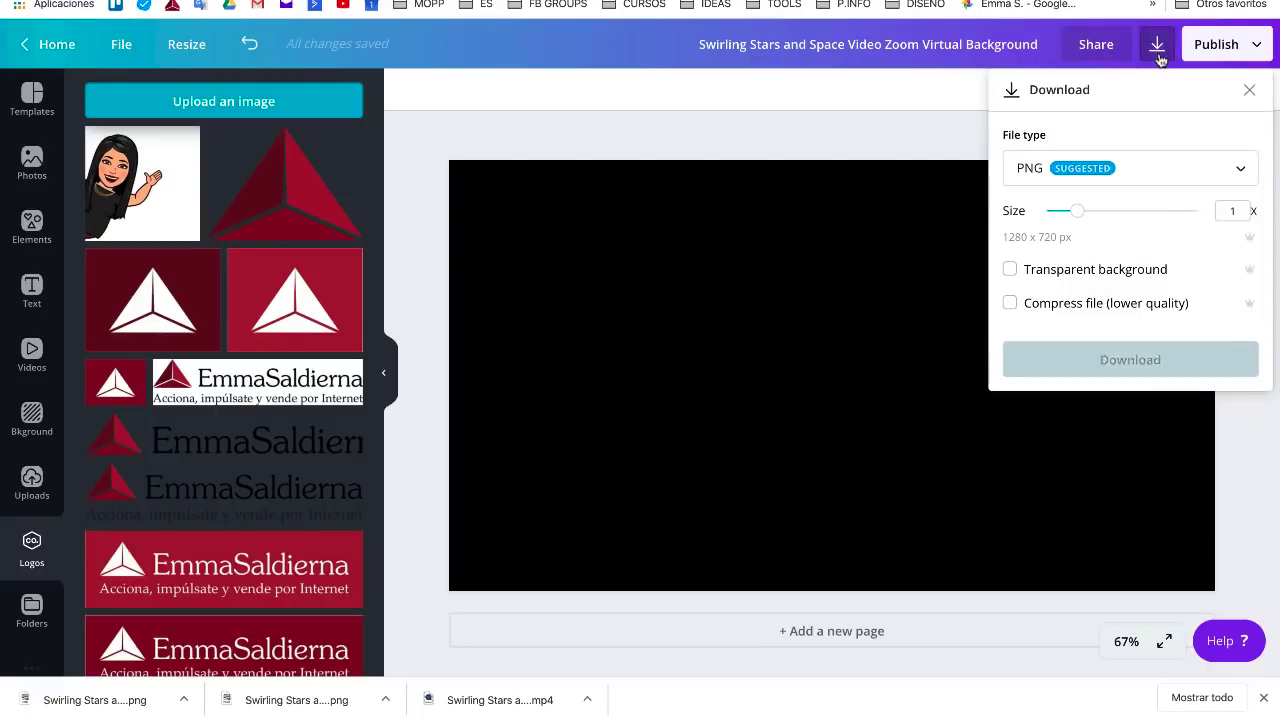
pyautogui.click(1113, 359)
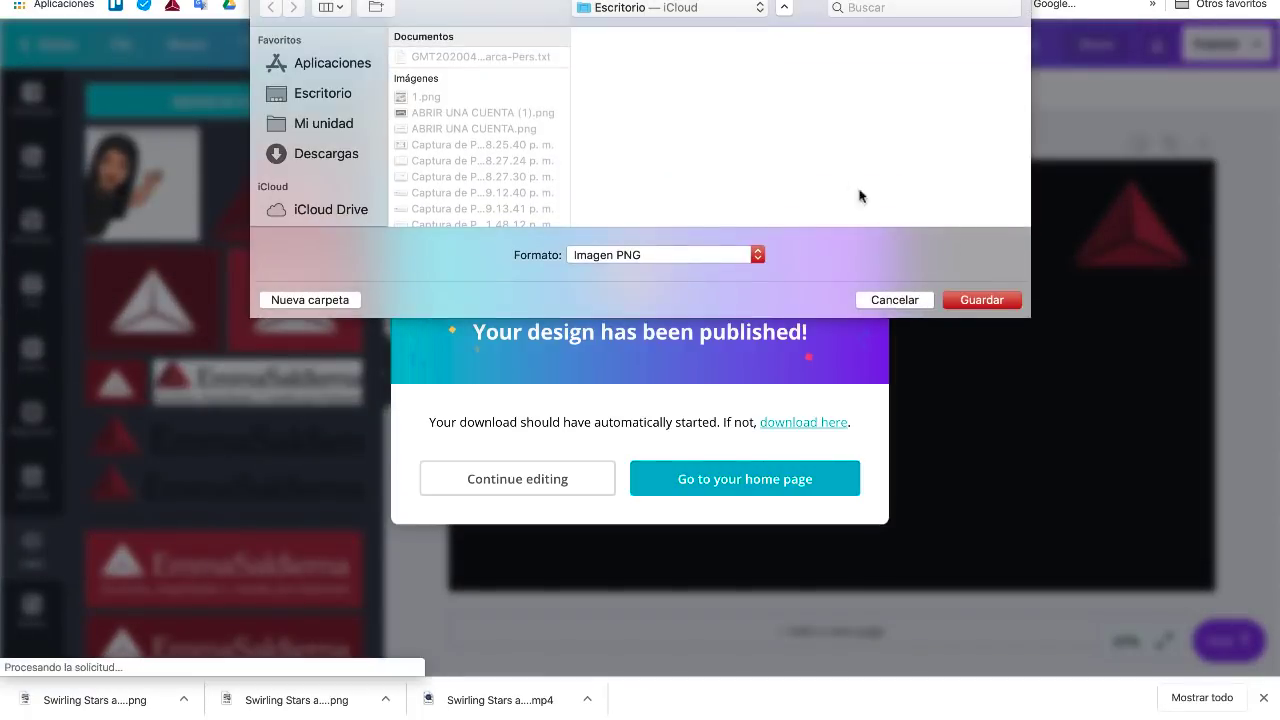
pyautogui.click(318, 128)
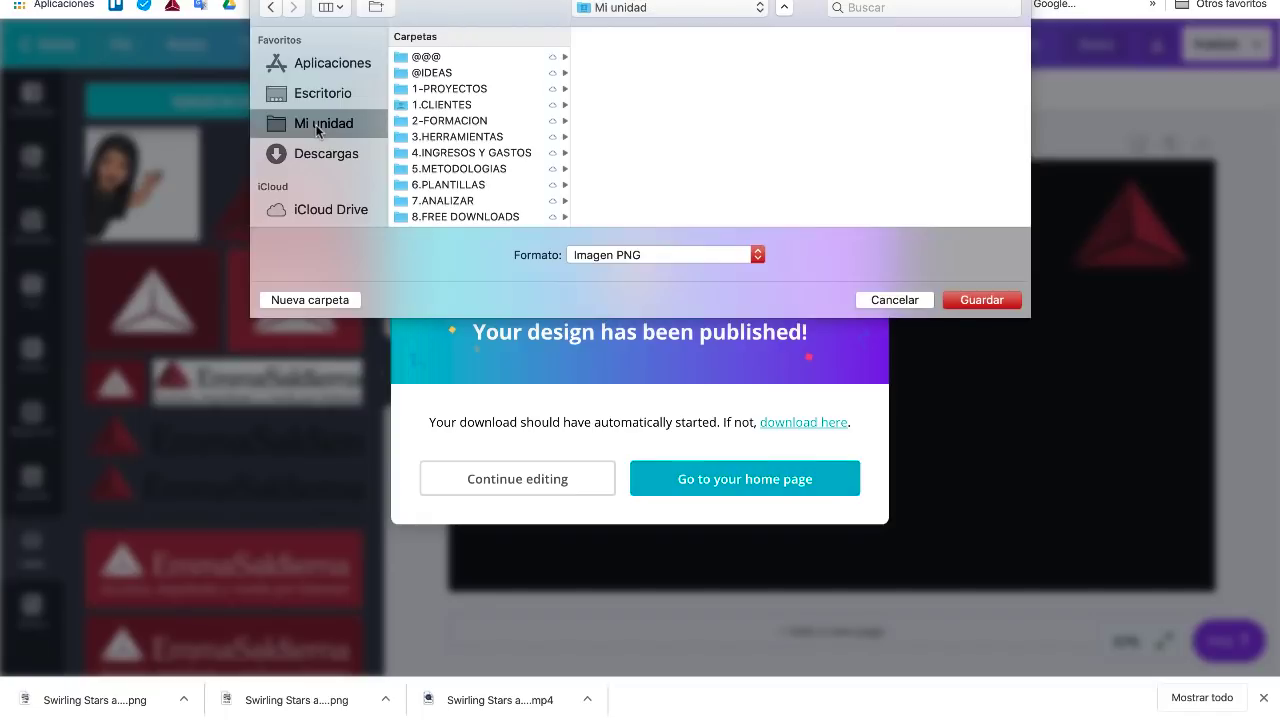
pyautogui.click(325, 97)
pyautogui.click(975, 304)
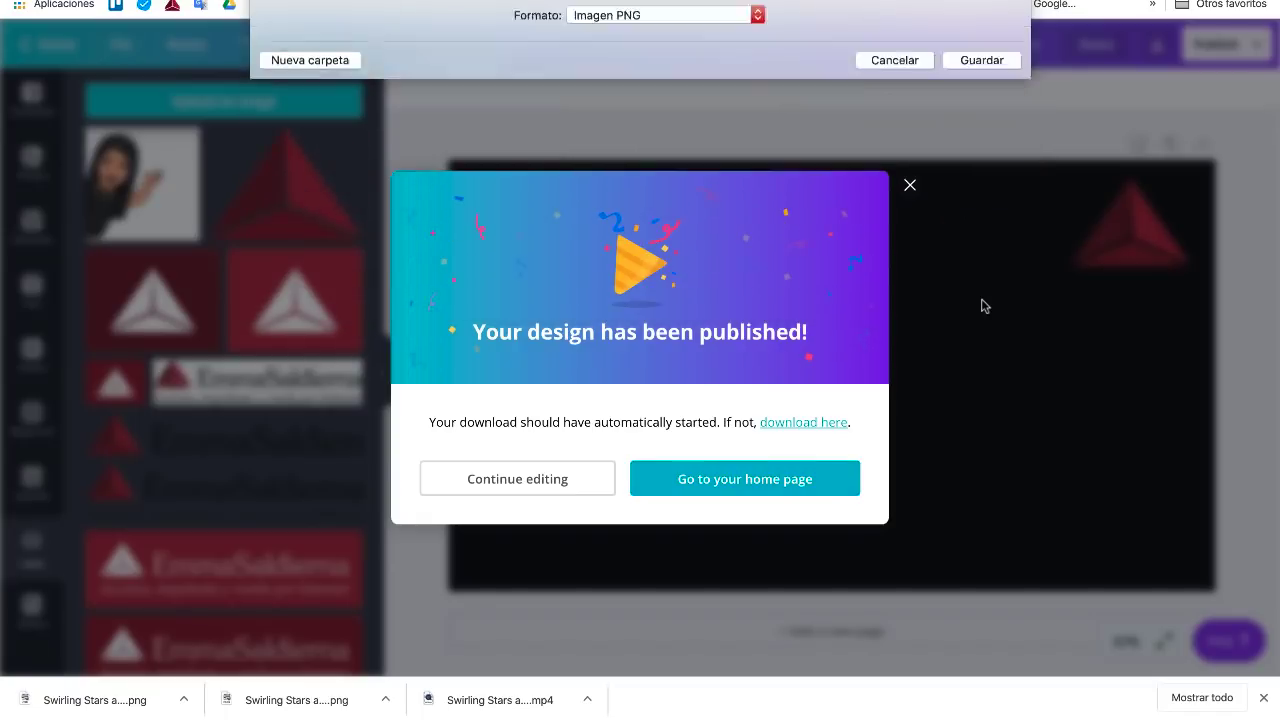
pyautogui.click(910, 187)
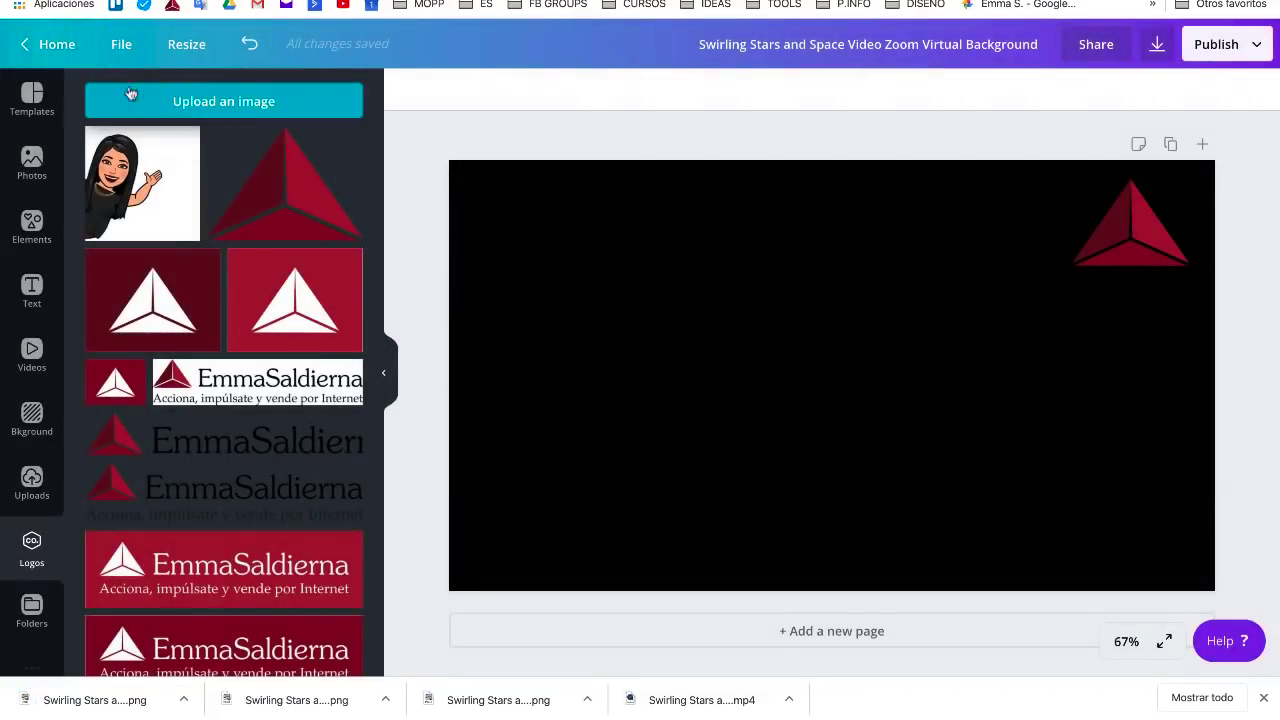
# - Search the photo library for "video" and look through the filter options, results and related categories
pyautogui.click(34, 172)
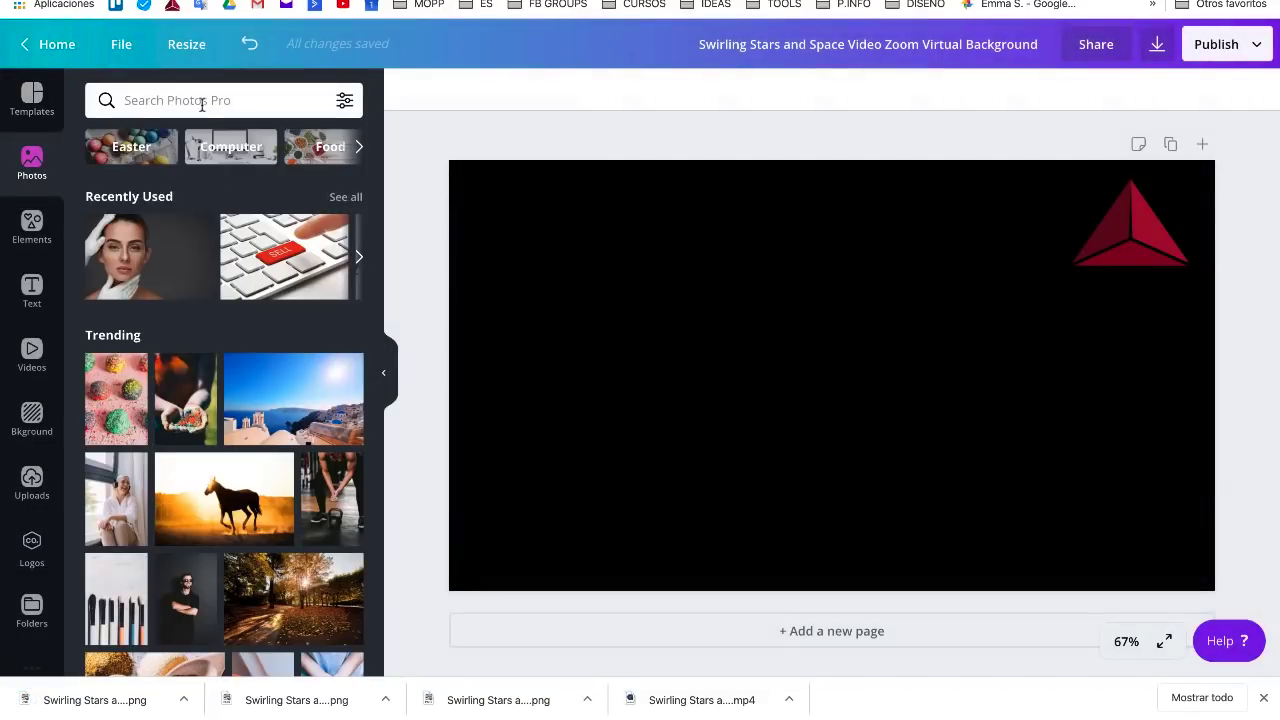
pyautogui.click(107, 100)
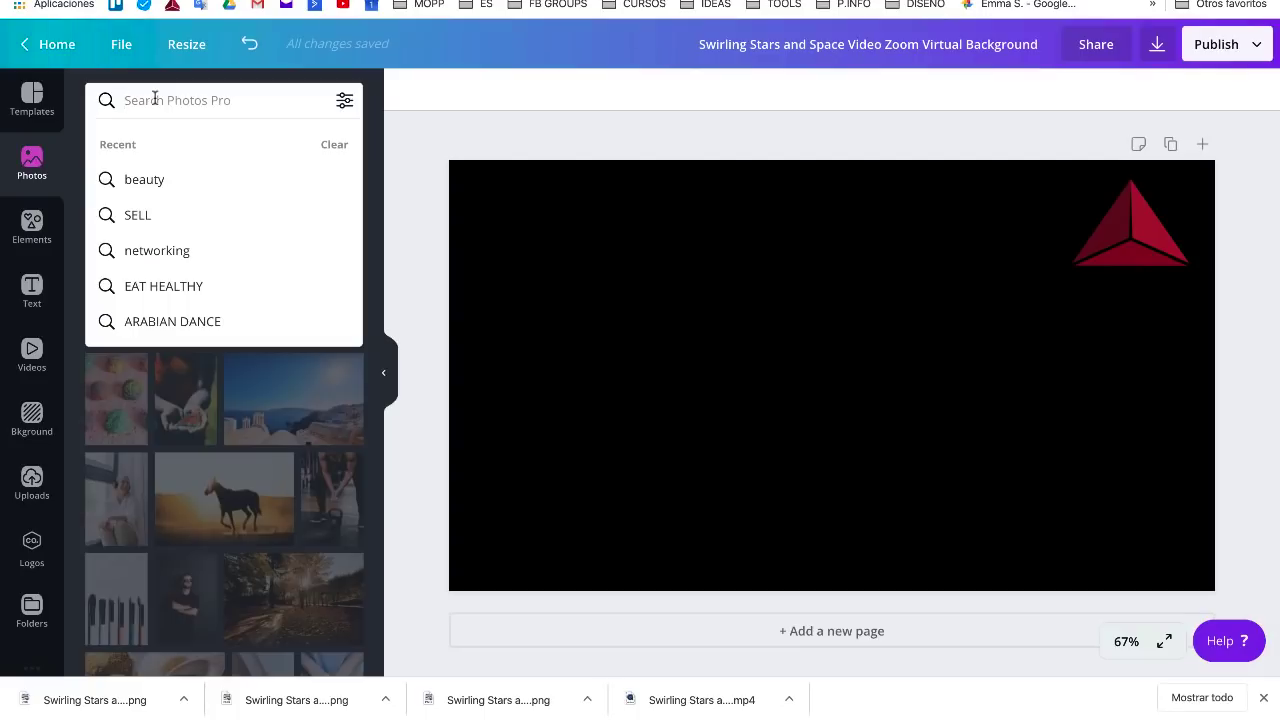
pyautogui.write('video')
pyautogui.press('Return')
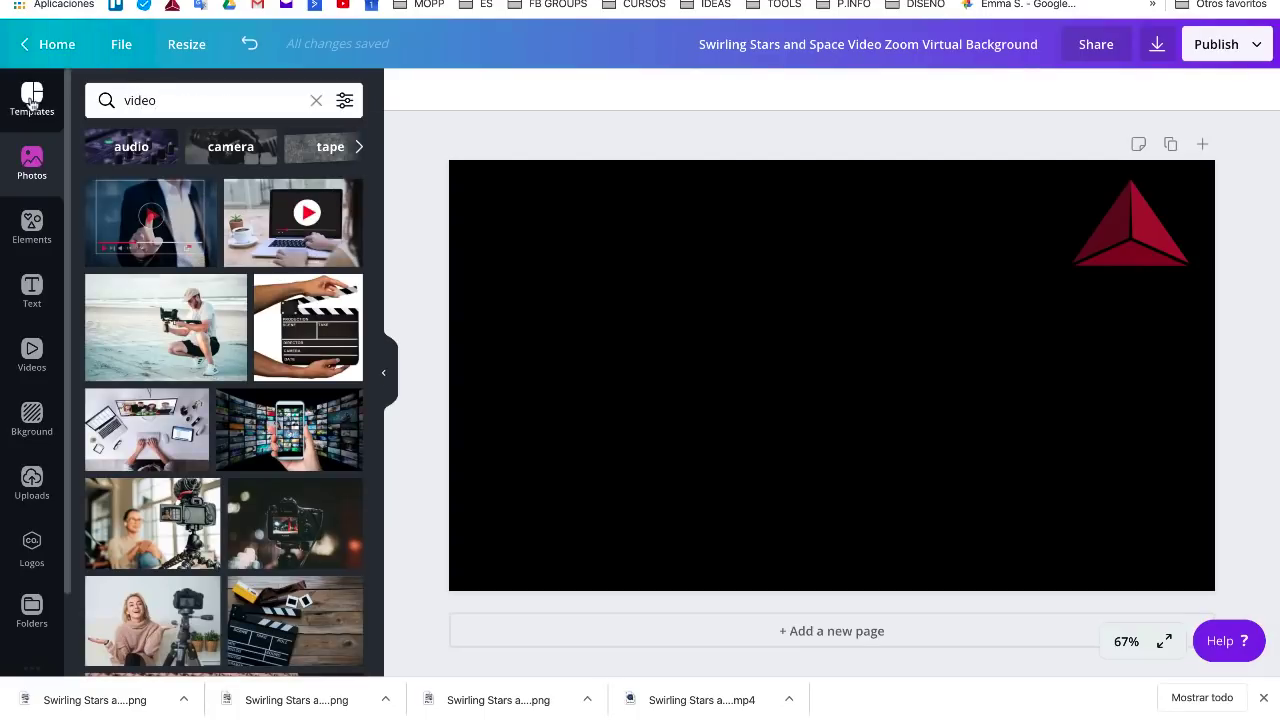
pyautogui.click(344, 100)
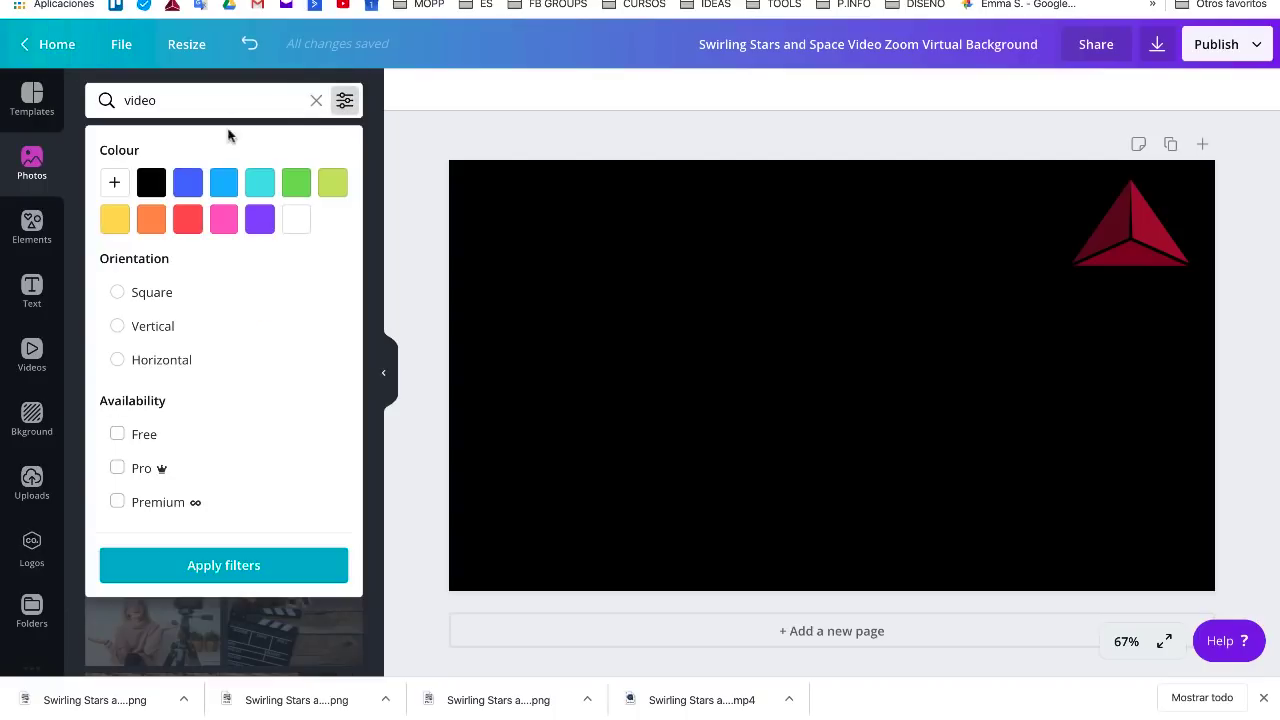
pyautogui.click(298, 83)
pyautogui.scroll(-5, 300, 368)
pyautogui.scroll(5, 300, 368)
pyautogui.click(357, 146)
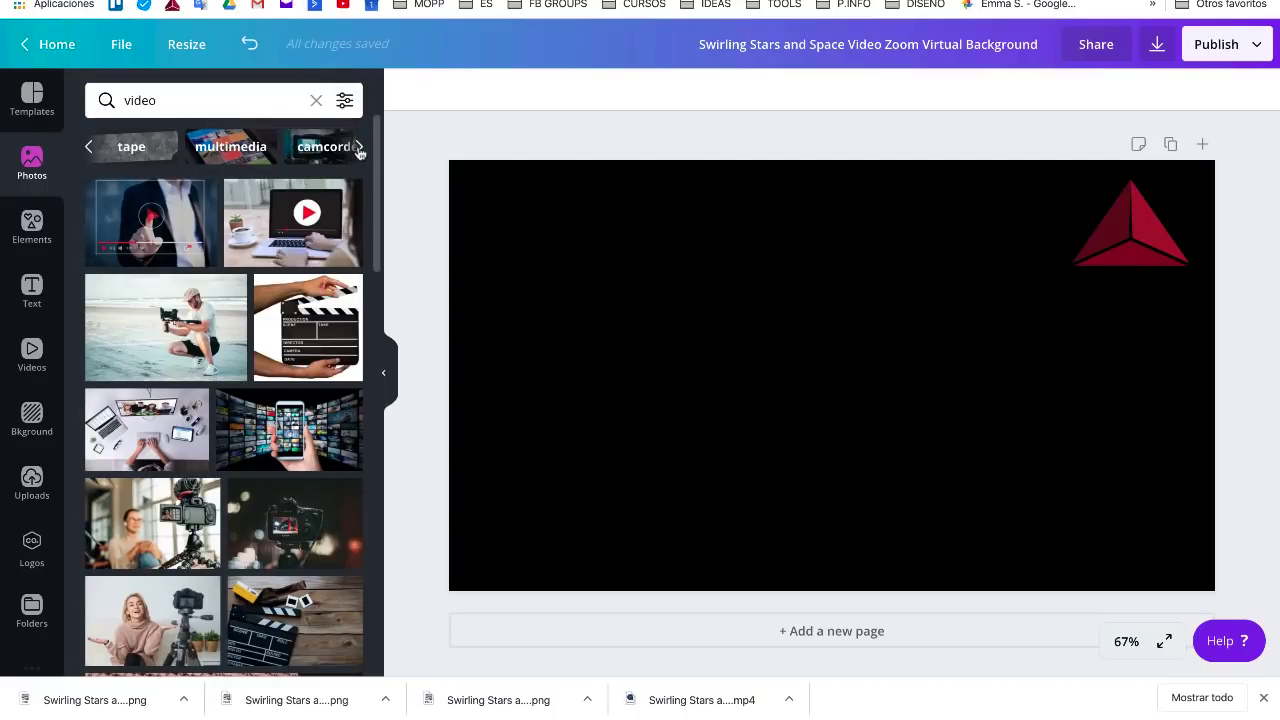
pyautogui.click(226, 148)
# - Search the elements library for "video" and look through the results
pyautogui.click(27, 238)
pyautogui.click(160, 100)
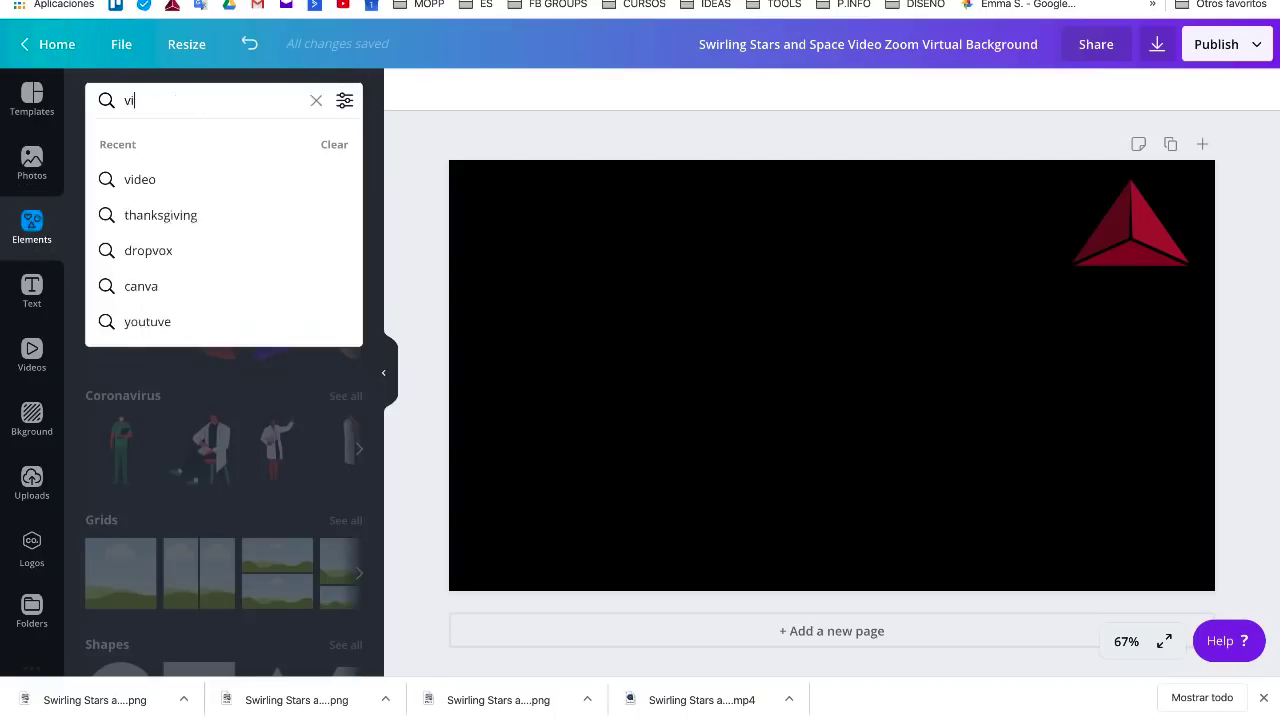
pyautogui.click(129, 177)
pyautogui.scroll(-5, 224, 400)
# - Search the templates for "video", apply the Earth-from-space video template to a new page and delete the black logo page
pyautogui.click(32, 100)
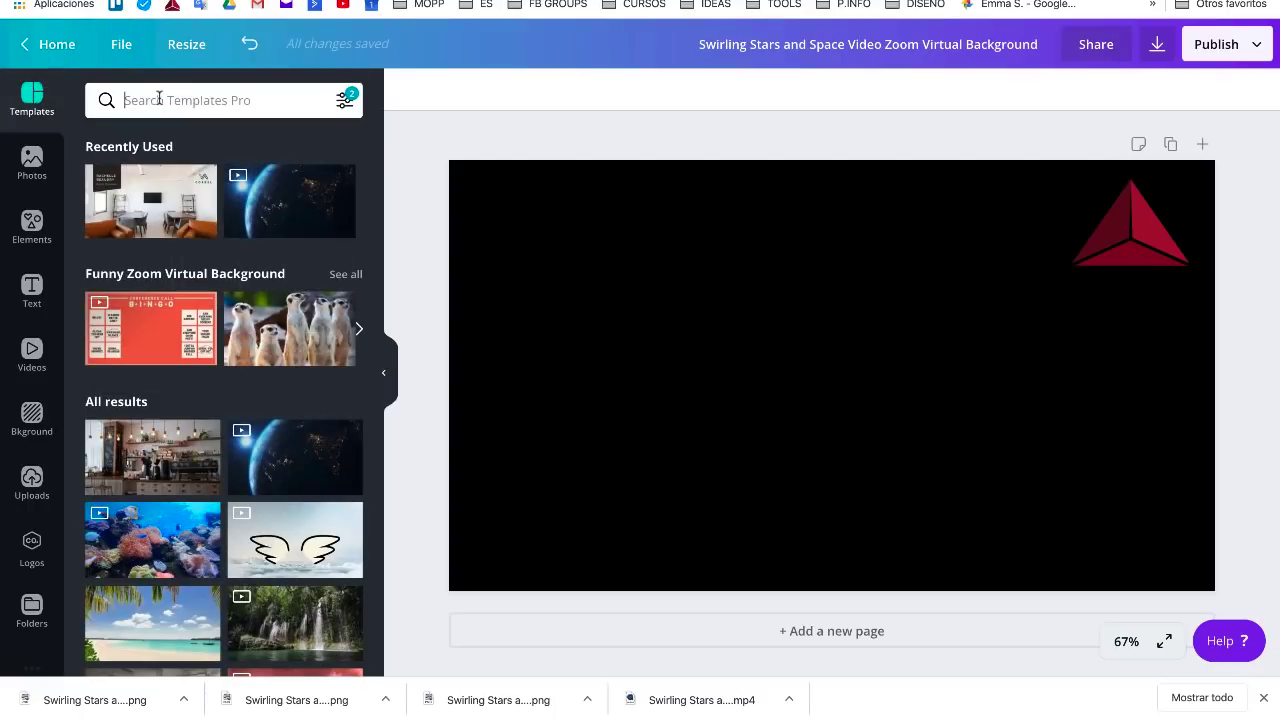
pyautogui.write('video')
pyautogui.press('Return')
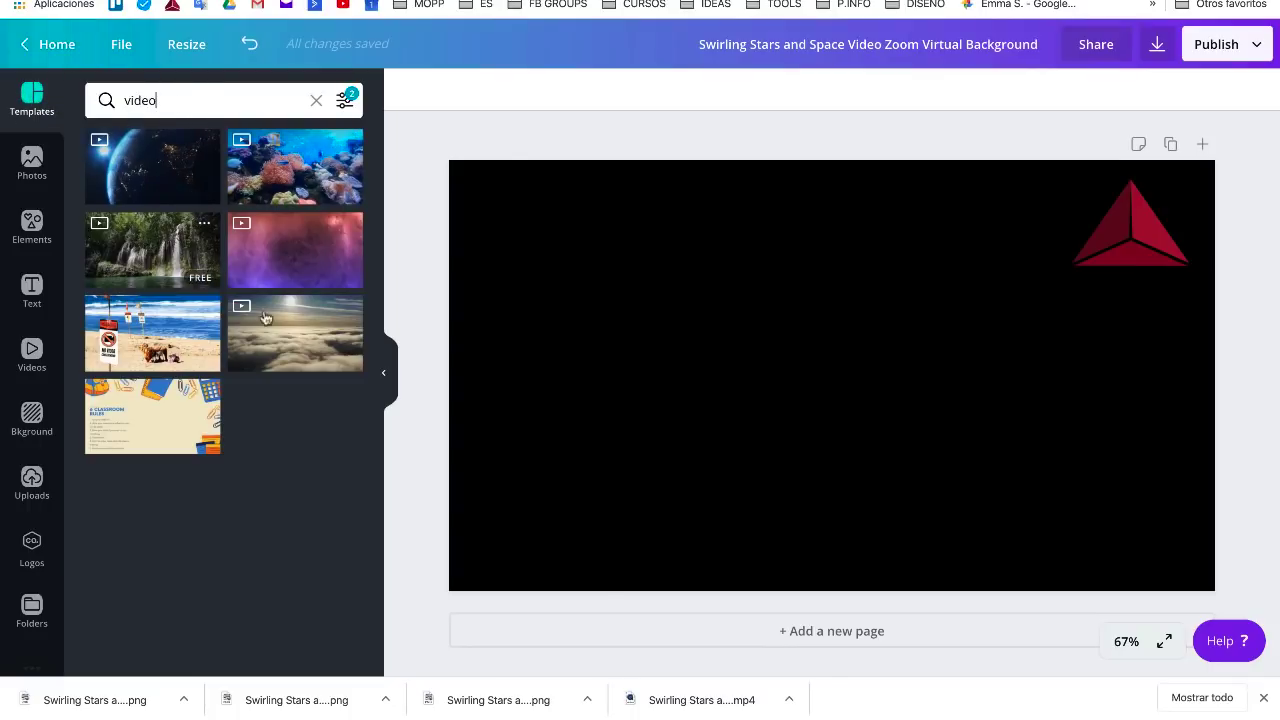
pyautogui.click(777, 638)
pyautogui.click(125, 193)
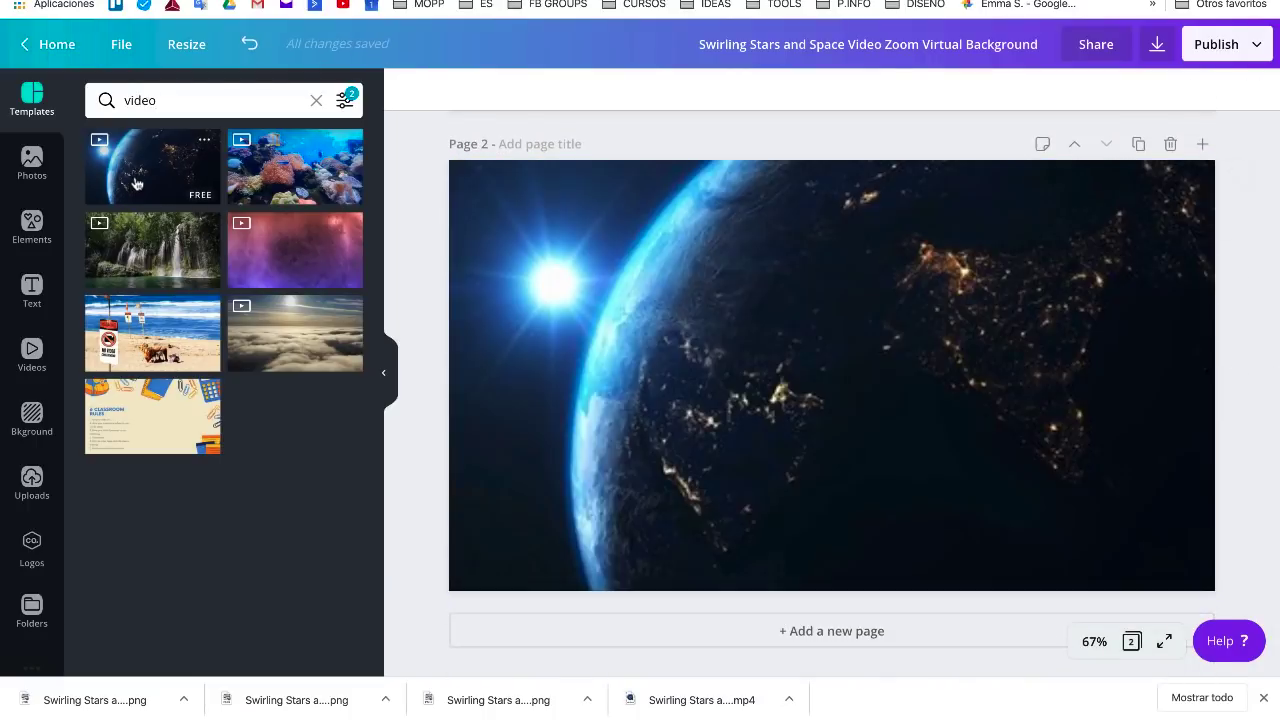
pyautogui.scroll(5, 1087, 155)
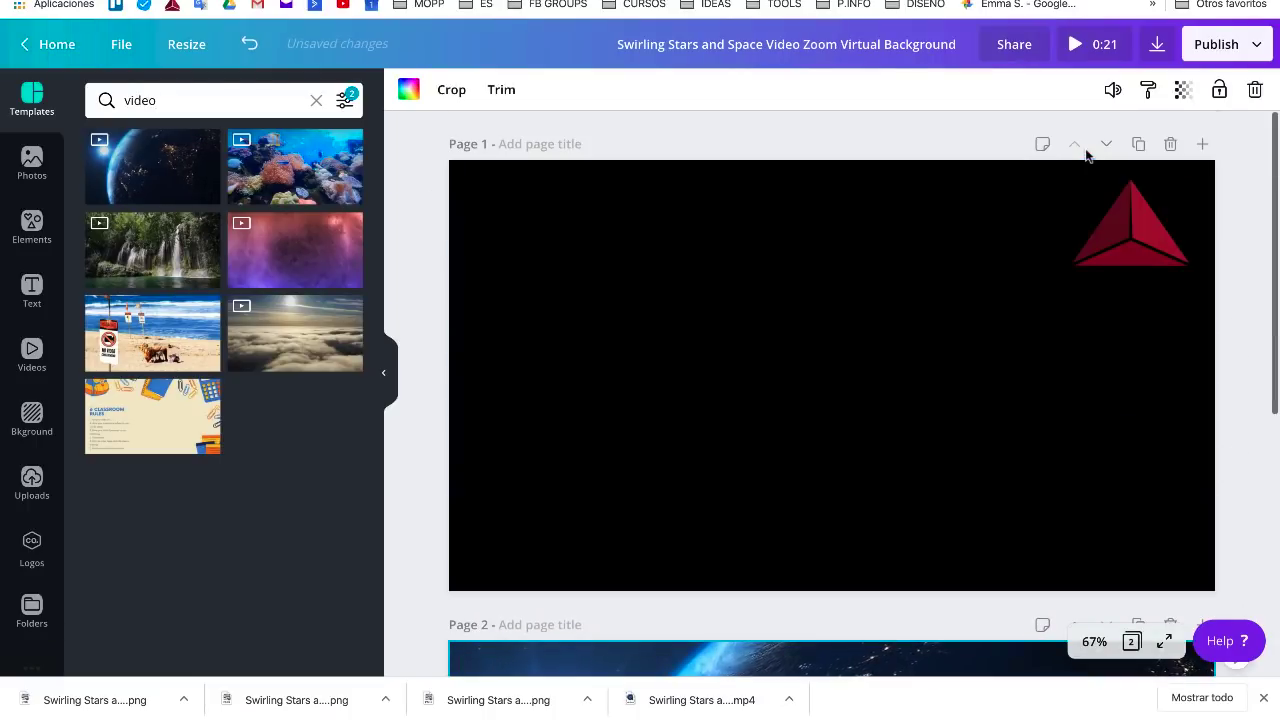
pyautogui.click(1168, 146)
# - Download the Earth-from-space background as an MPEG-4 video and save it to the Escritorio folder
pyautogui.click(1157, 44)
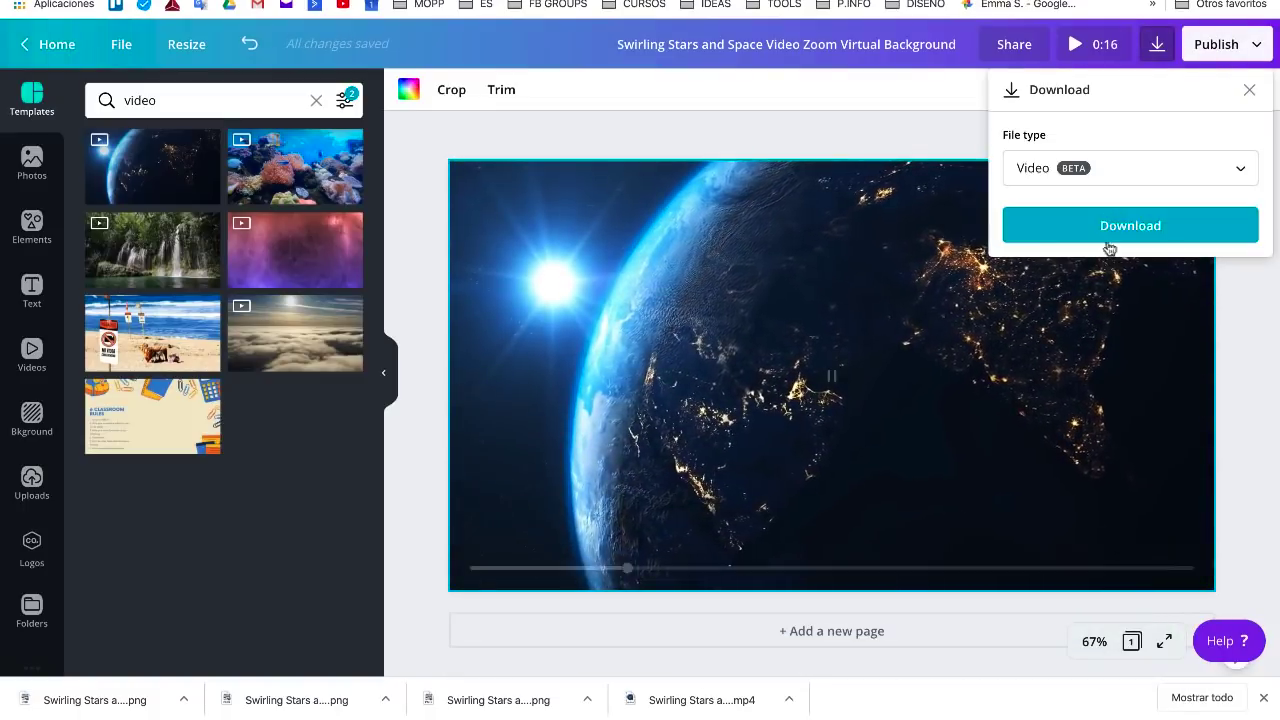
pyautogui.click(1107, 227)
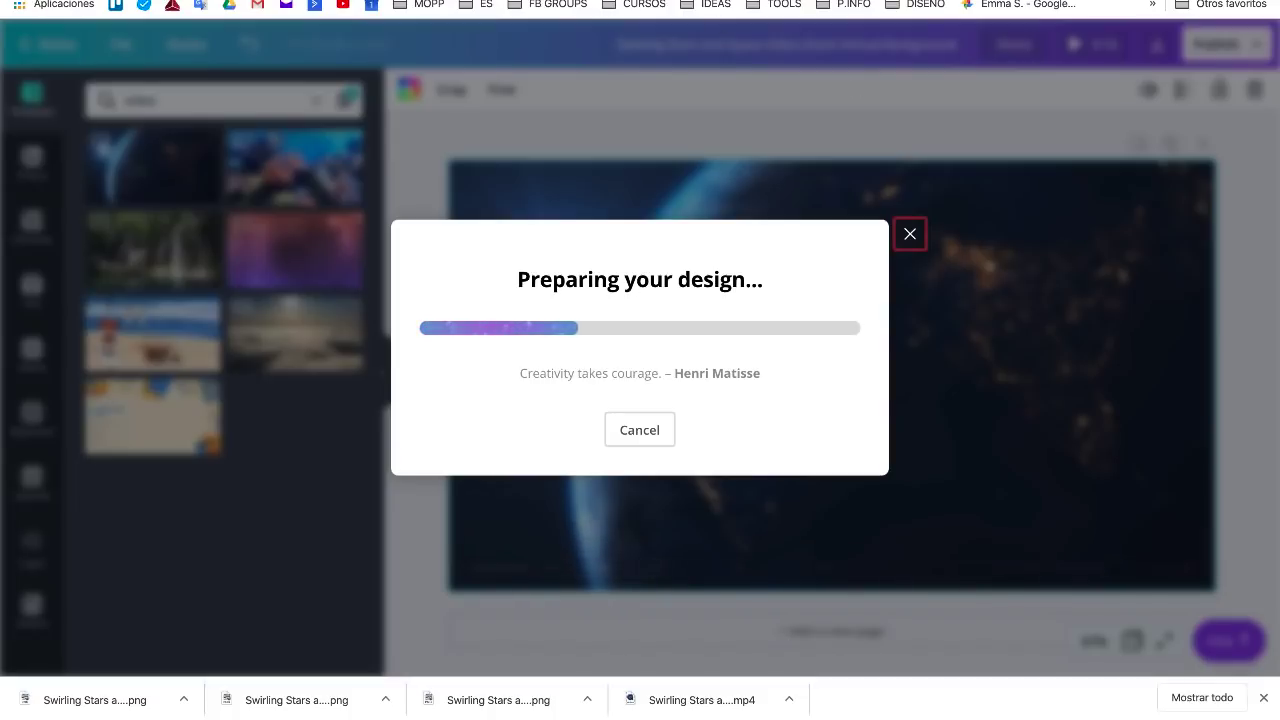
pyautogui.moveTo(700, 714)
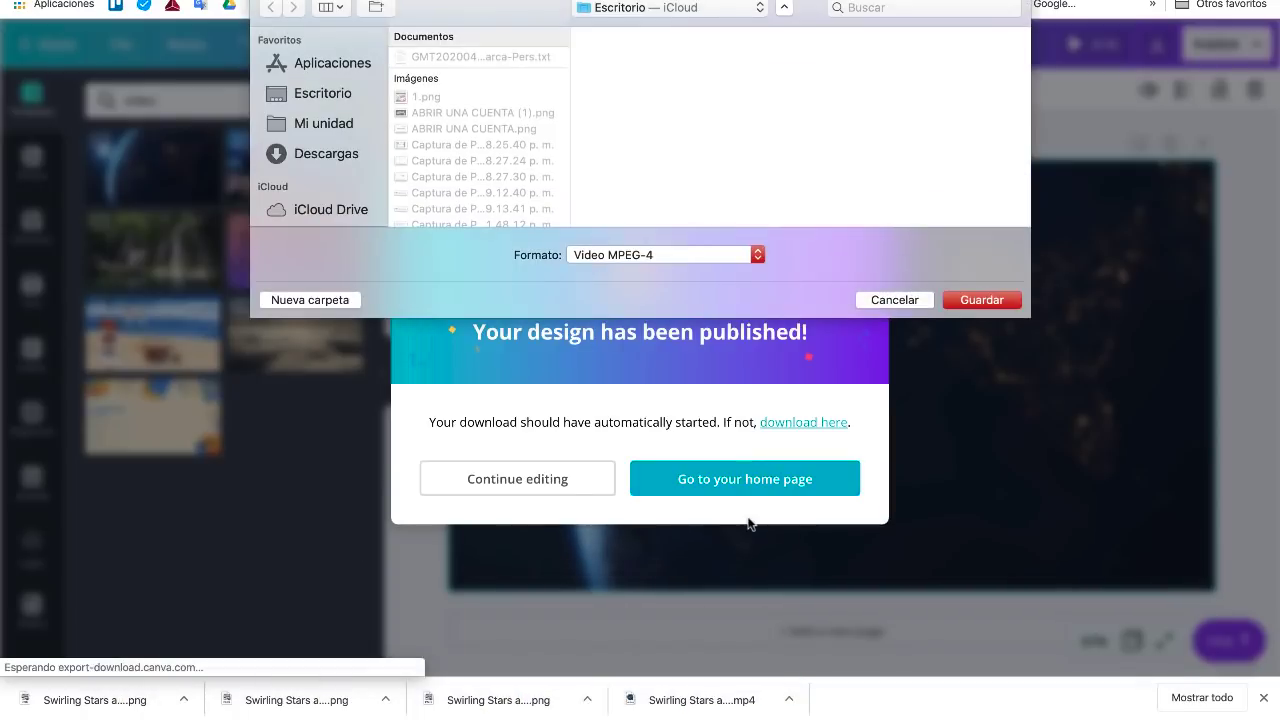
pyautogui.click(320, 98)
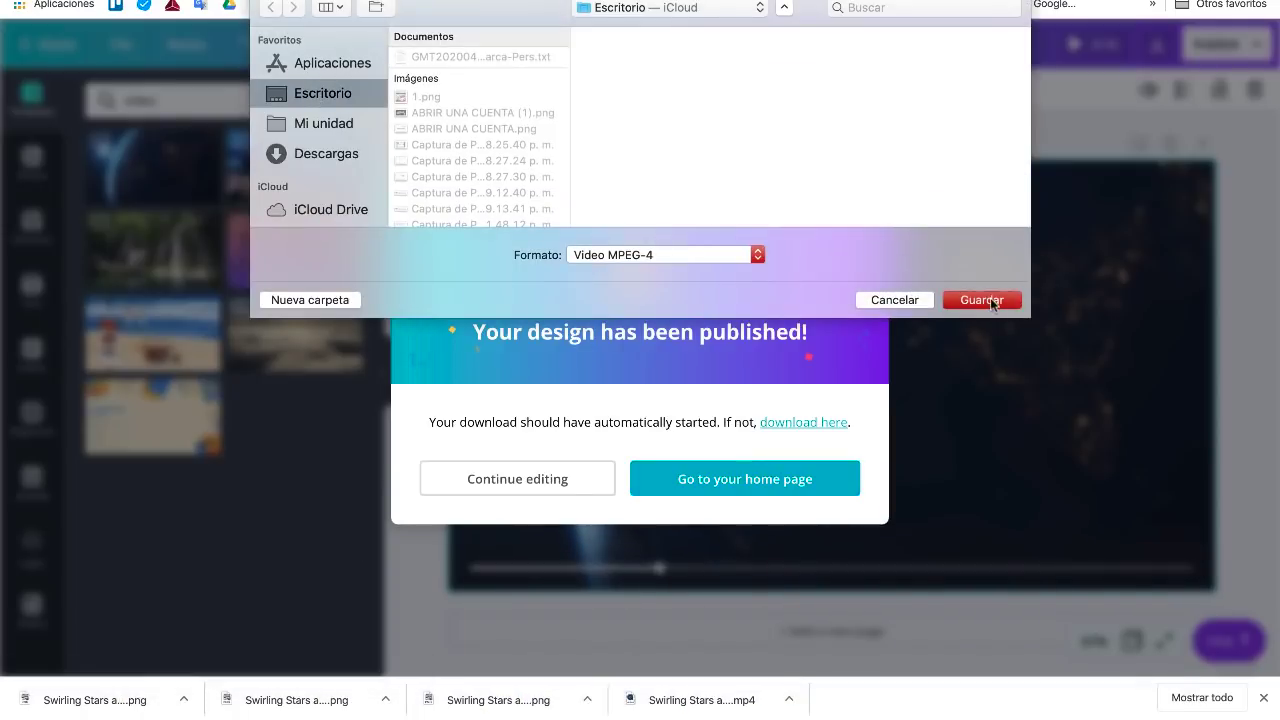
pyautogui.click(990, 302)
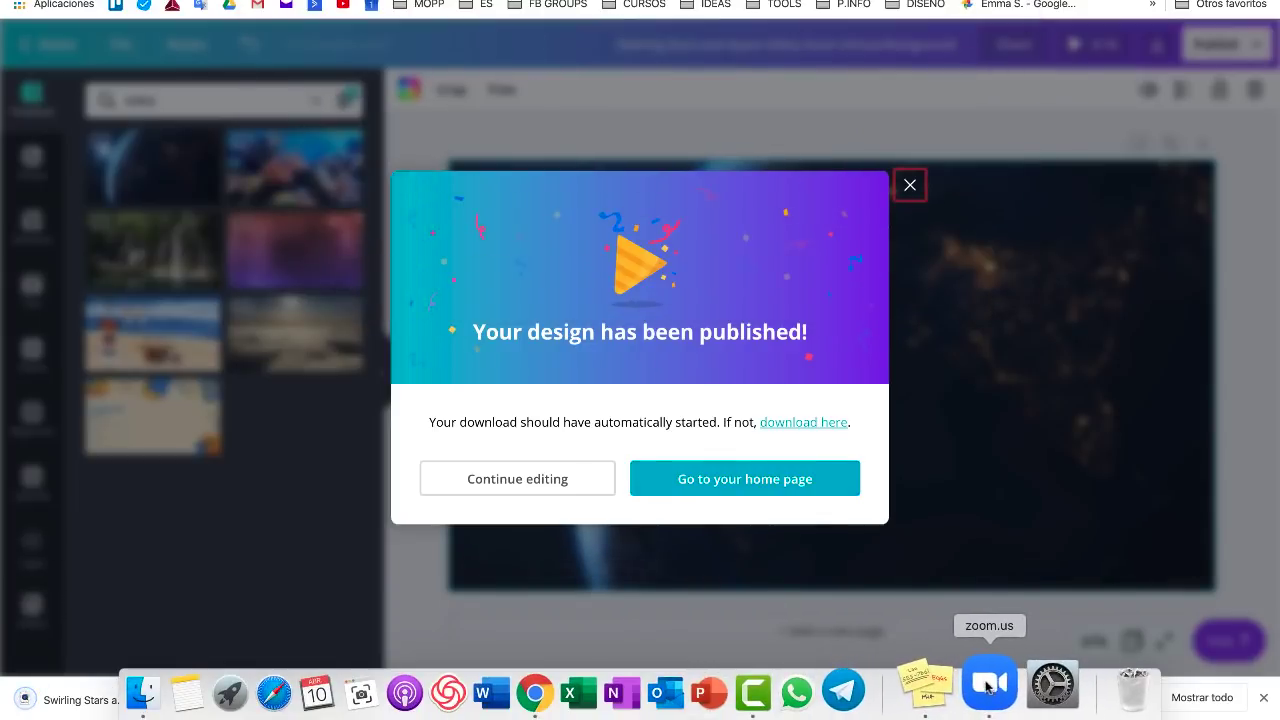
# - Switch to the Zoom meeting and open its virtual background settings
pyautogui.click(988, 686)
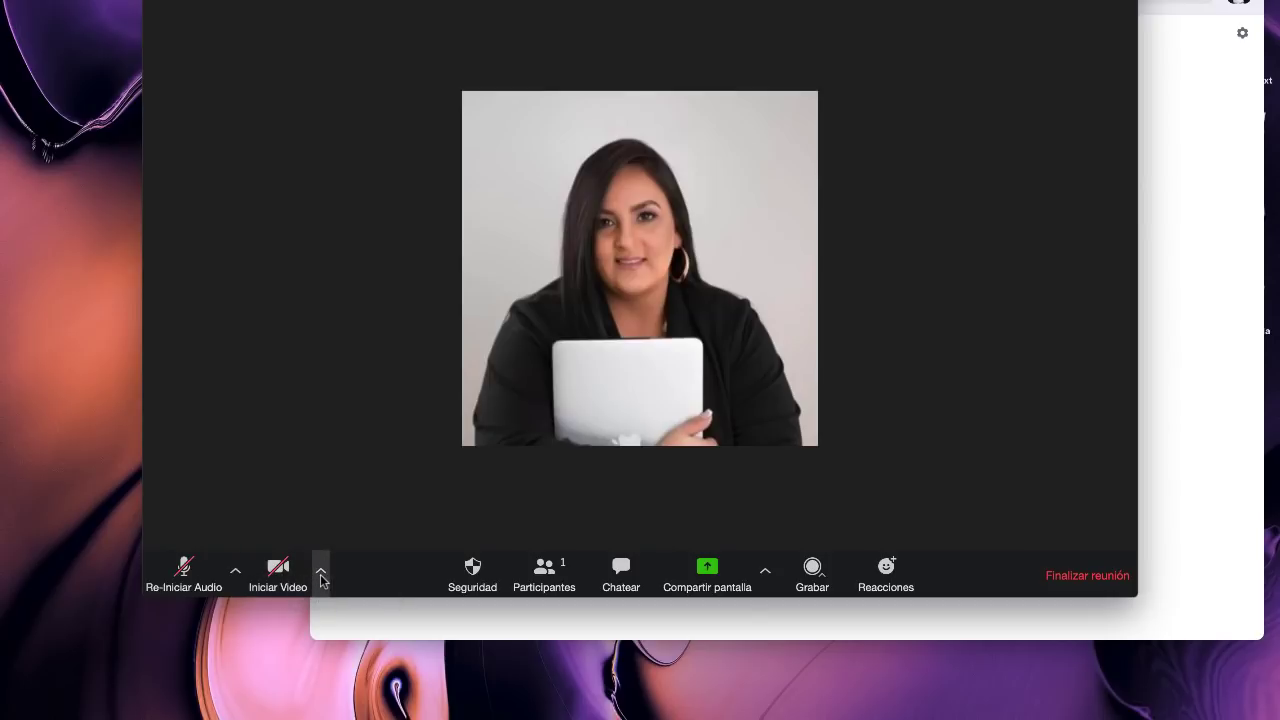
pyautogui.click(321, 574)
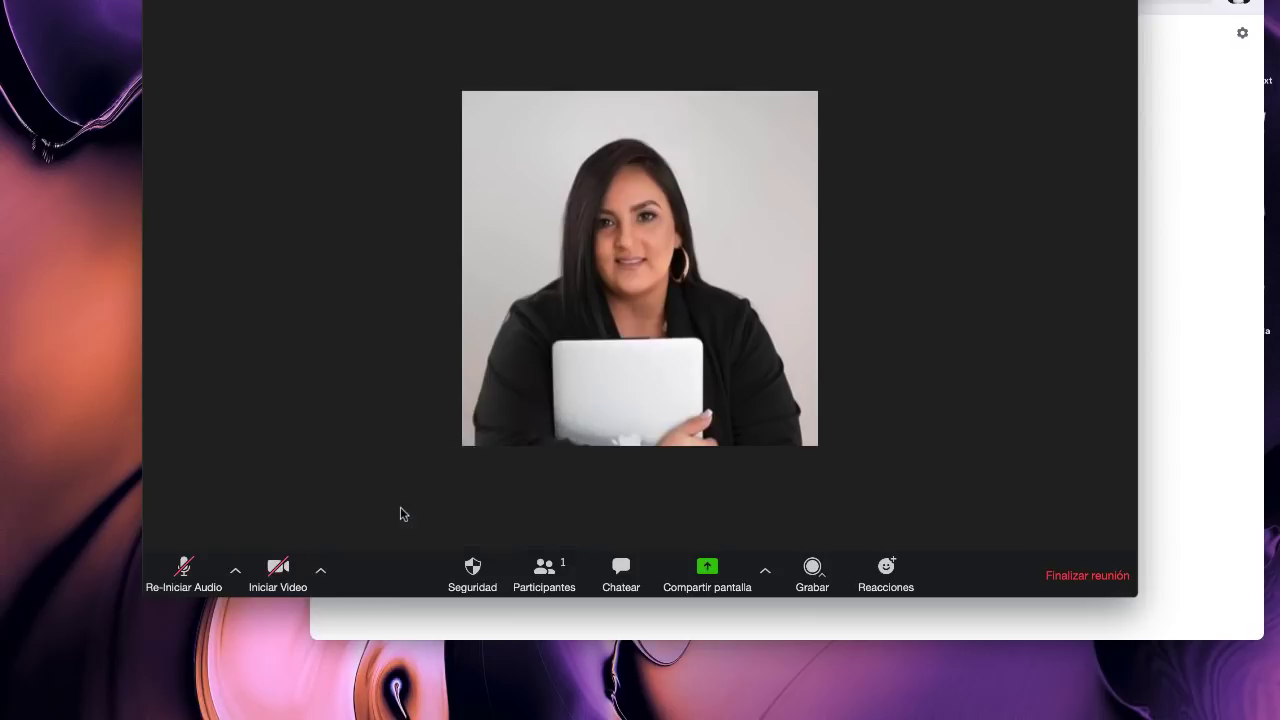
pyautogui.click(400, 506)
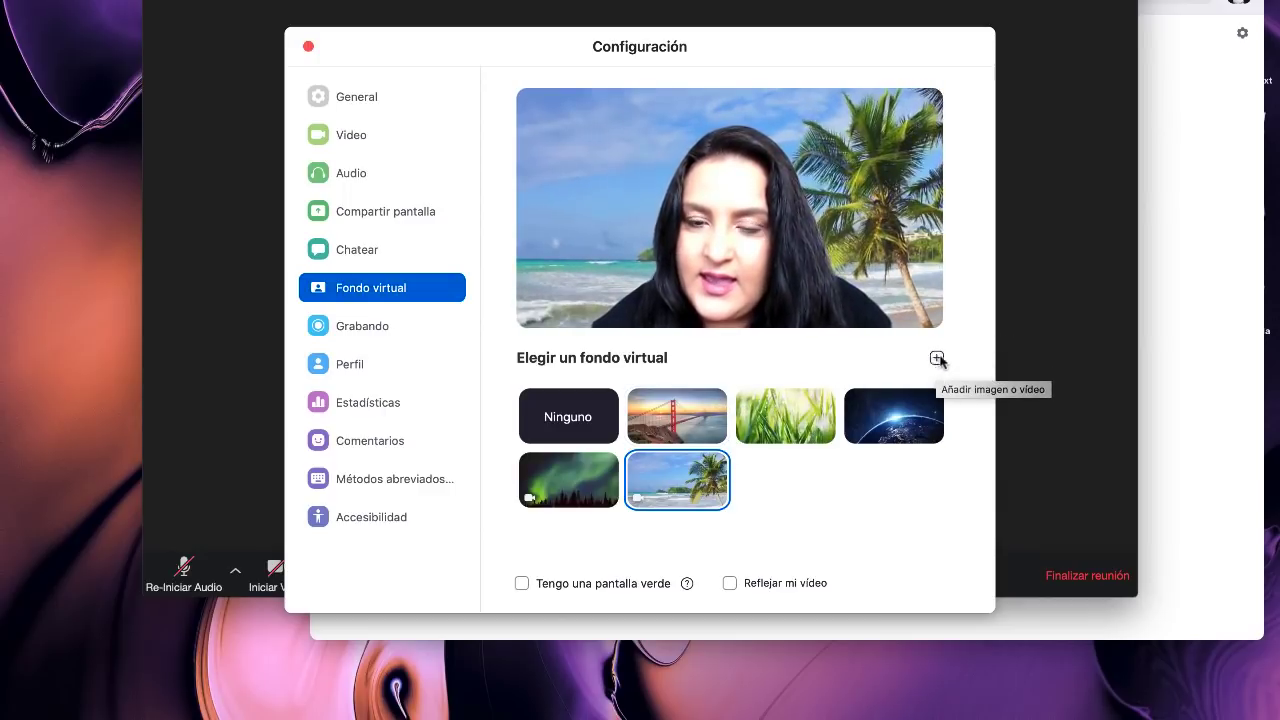
# - Add the three Swirling Stars PNG images (white logo, black logo and meeting room) from the Escritorio folder as virtual backgrounds
pyautogui.click(937, 359)
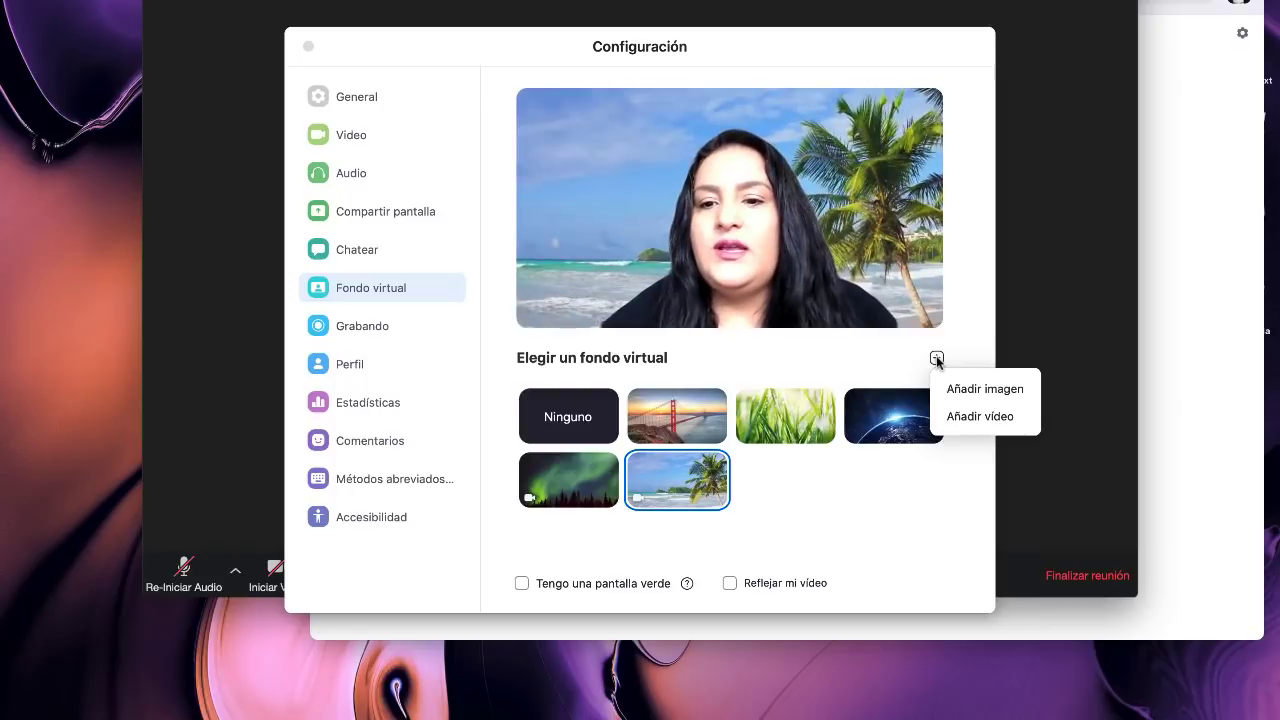
pyautogui.click(979, 392)
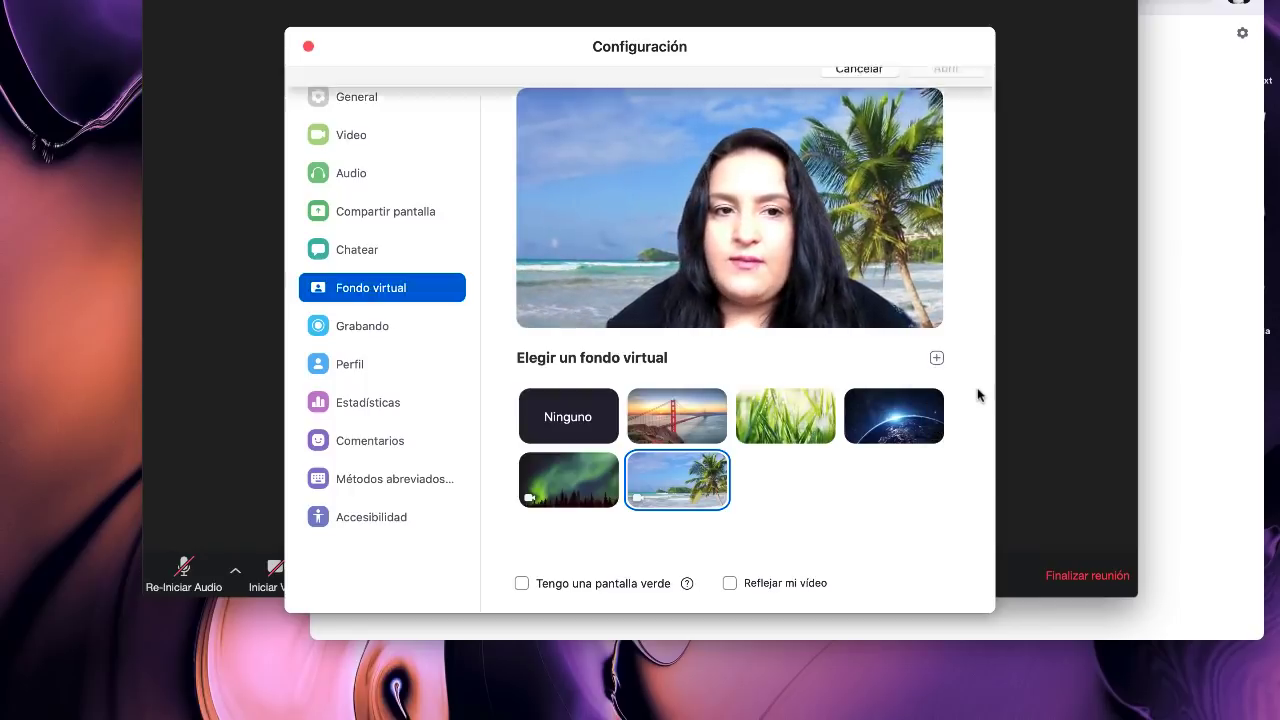
pyautogui.click(378, 201)
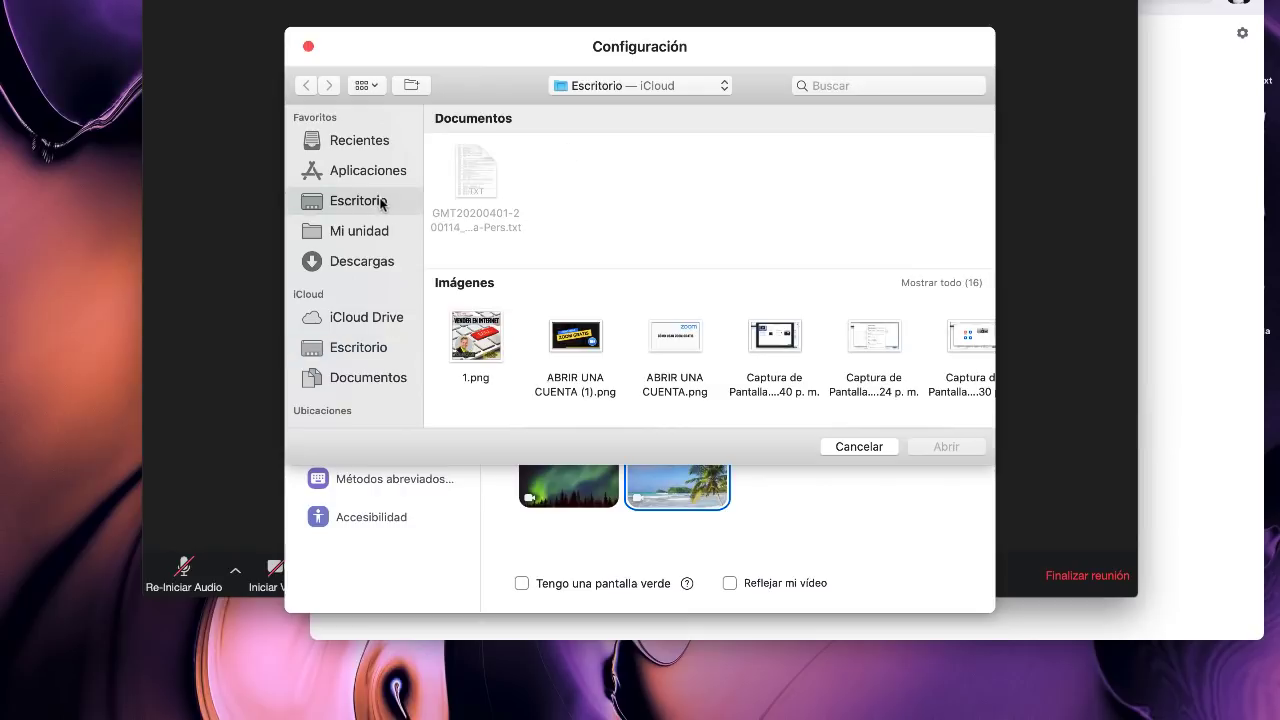
pyautogui.moveTo(289, 461); pyautogui.dragTo(3, 605)
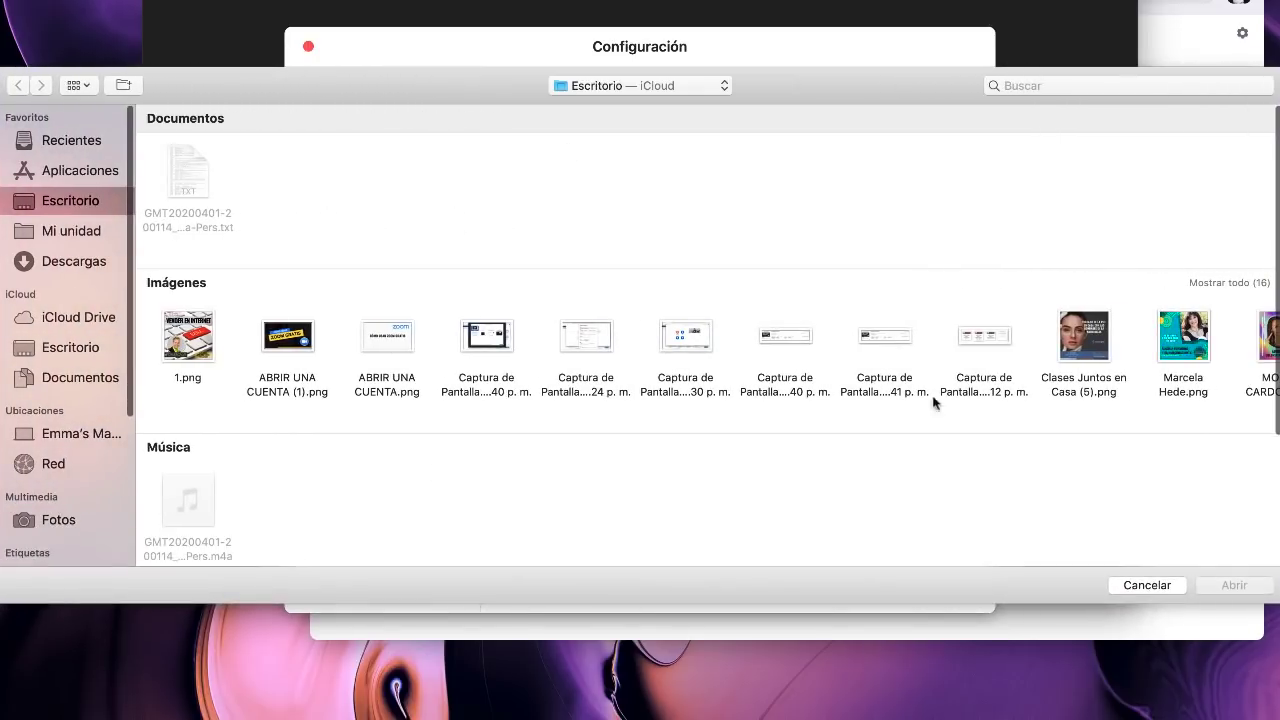
pyautogui.hscroll(5, 983, 345)
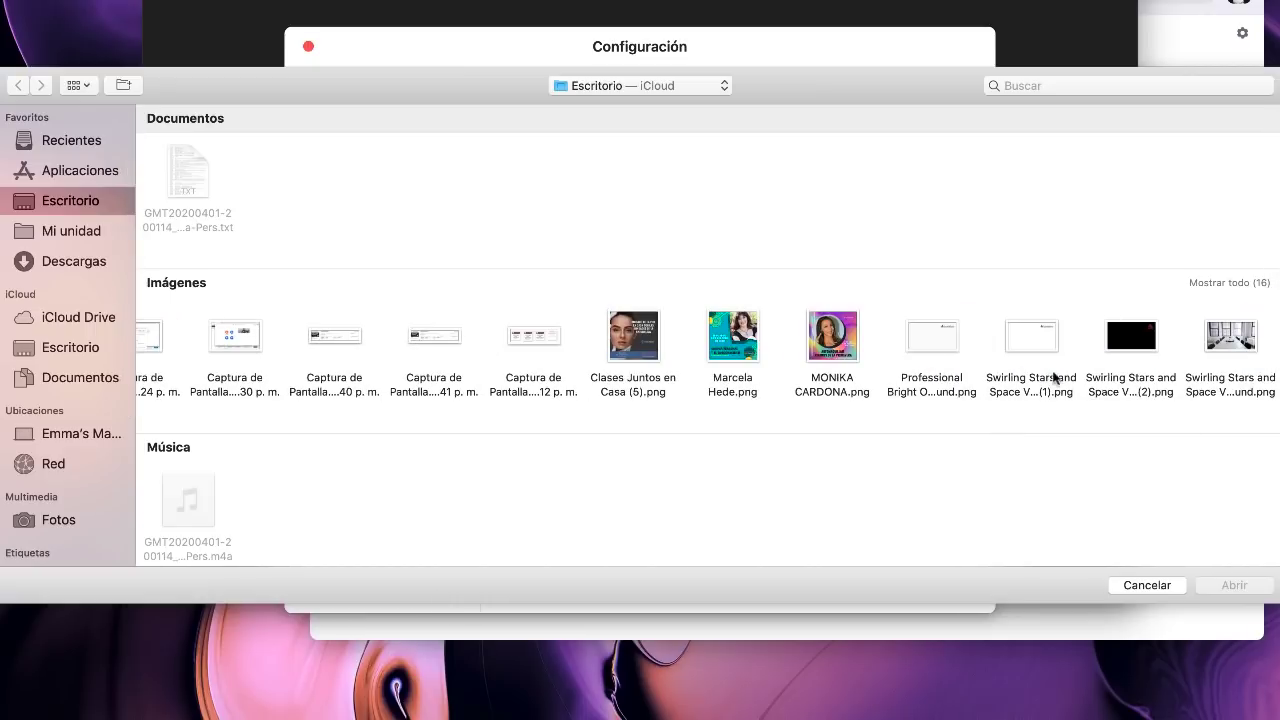
pyautogui.moveTo(1268, 352); pyautogui.dragTo(1024, 345)
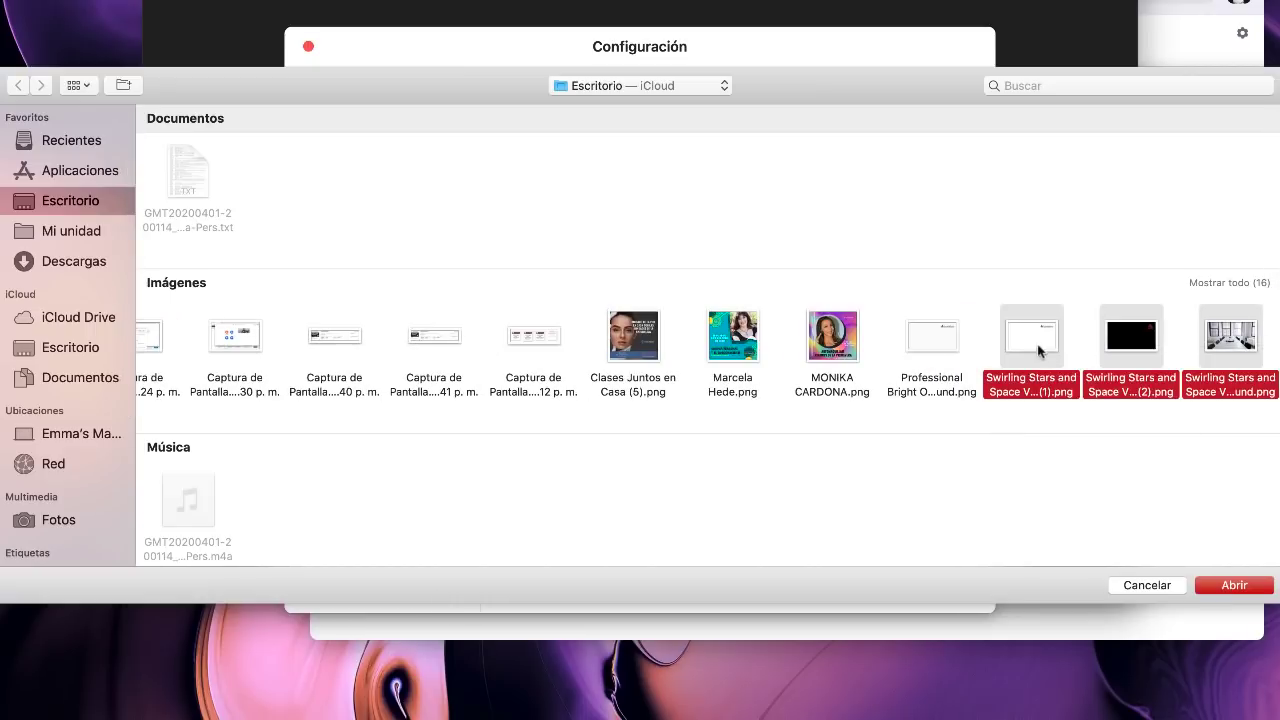
pyautogui.click(1233, 586)
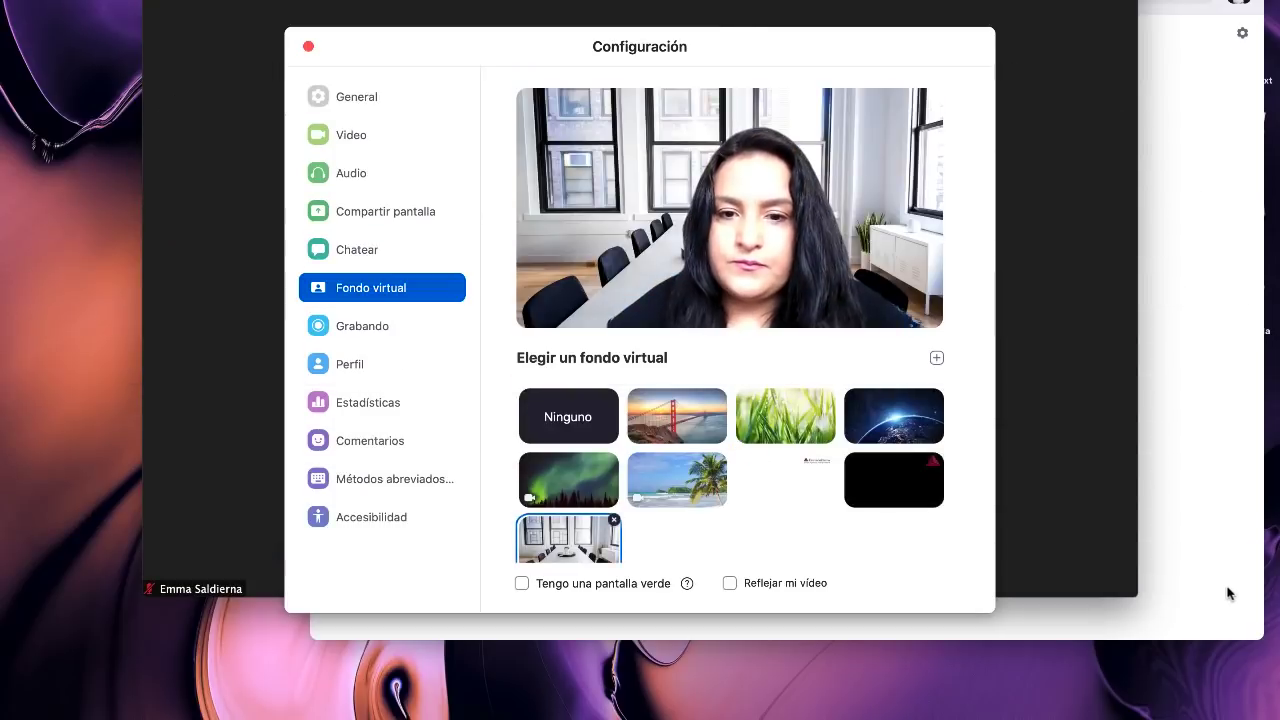
pyautogui.scroll(-1, 766, 515)
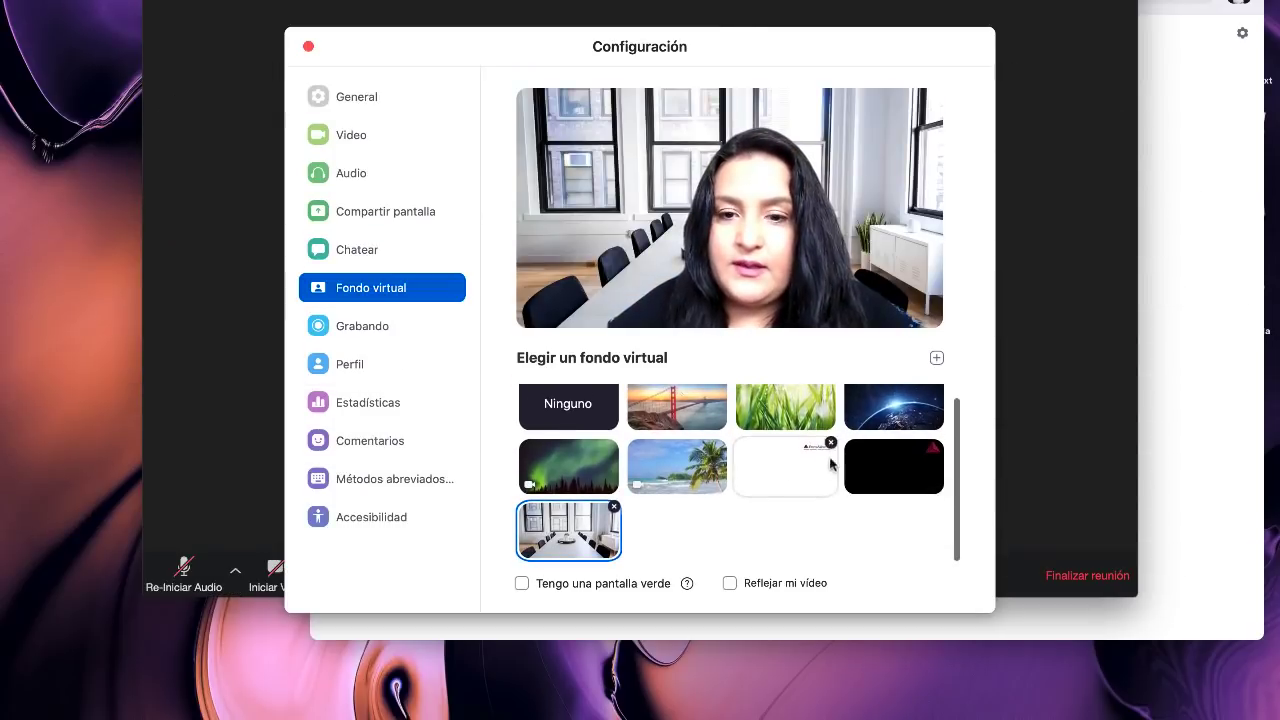
# - Preview the white logo, black logo, meeting room and San Francisco backgrounds one after another on the camera image
pyautogui.click(792, 476)
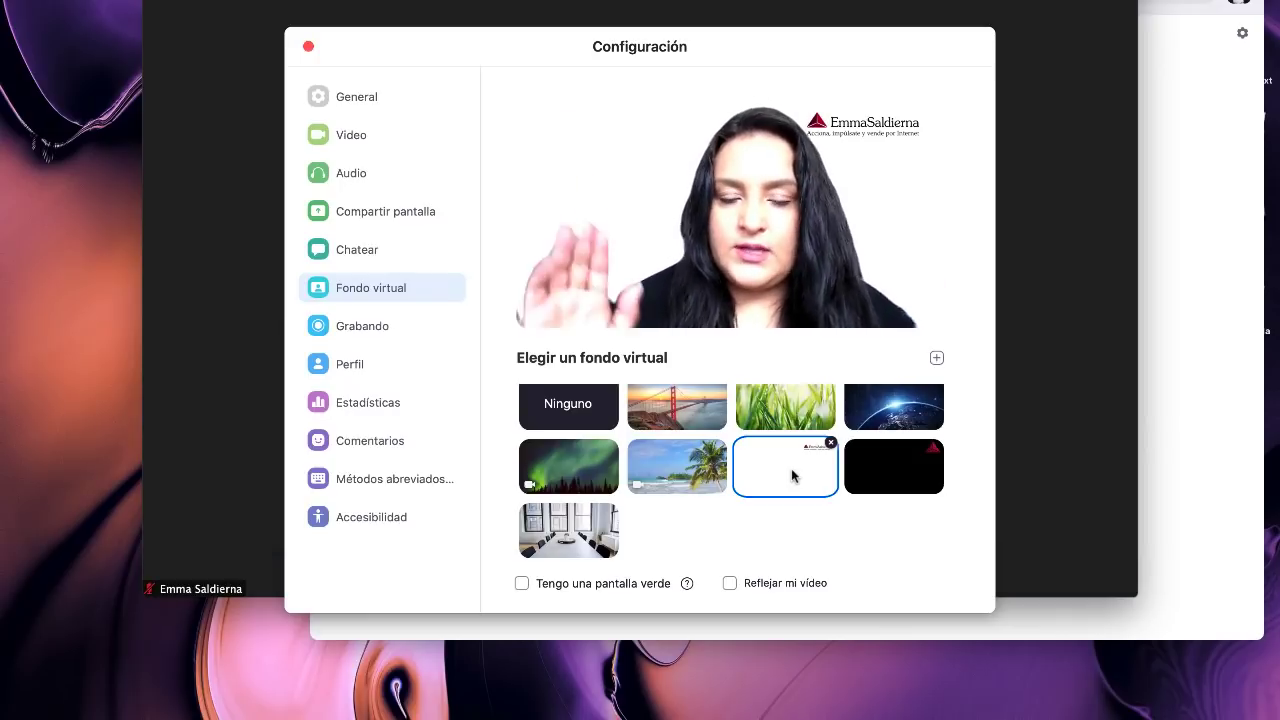
pyautogui.click(897, 476)
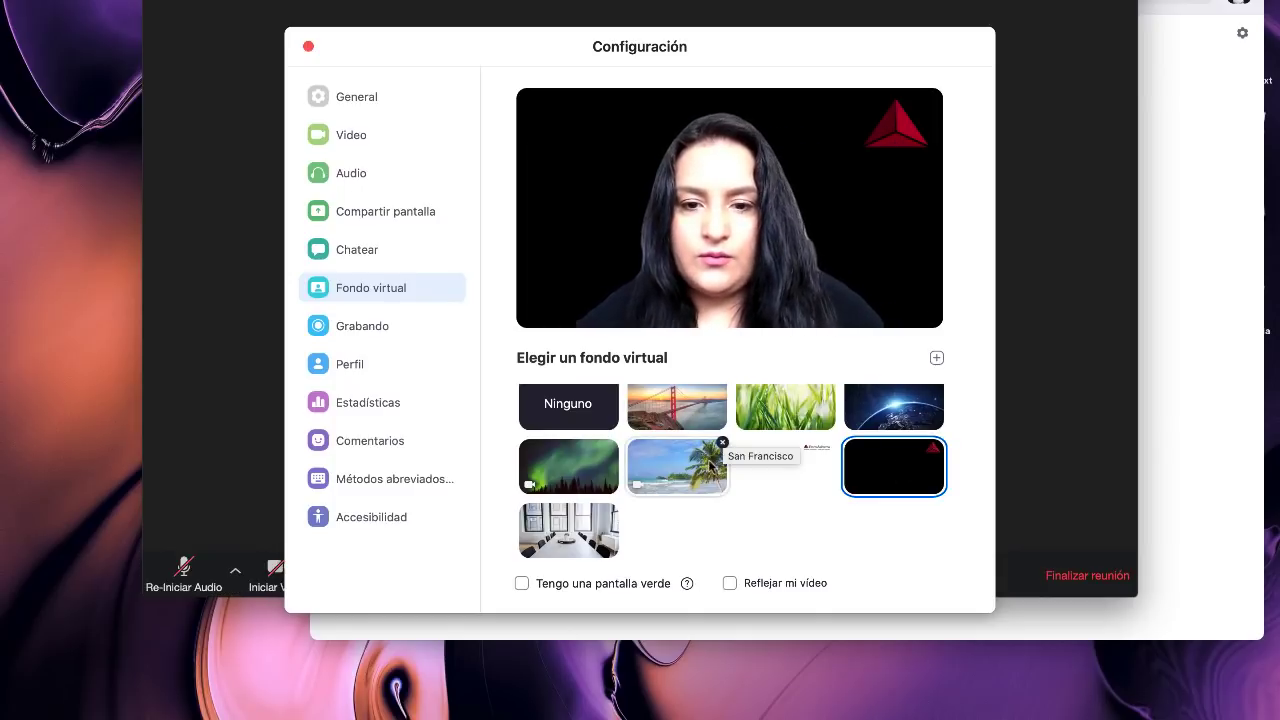
pyautogui.click(568, 532)
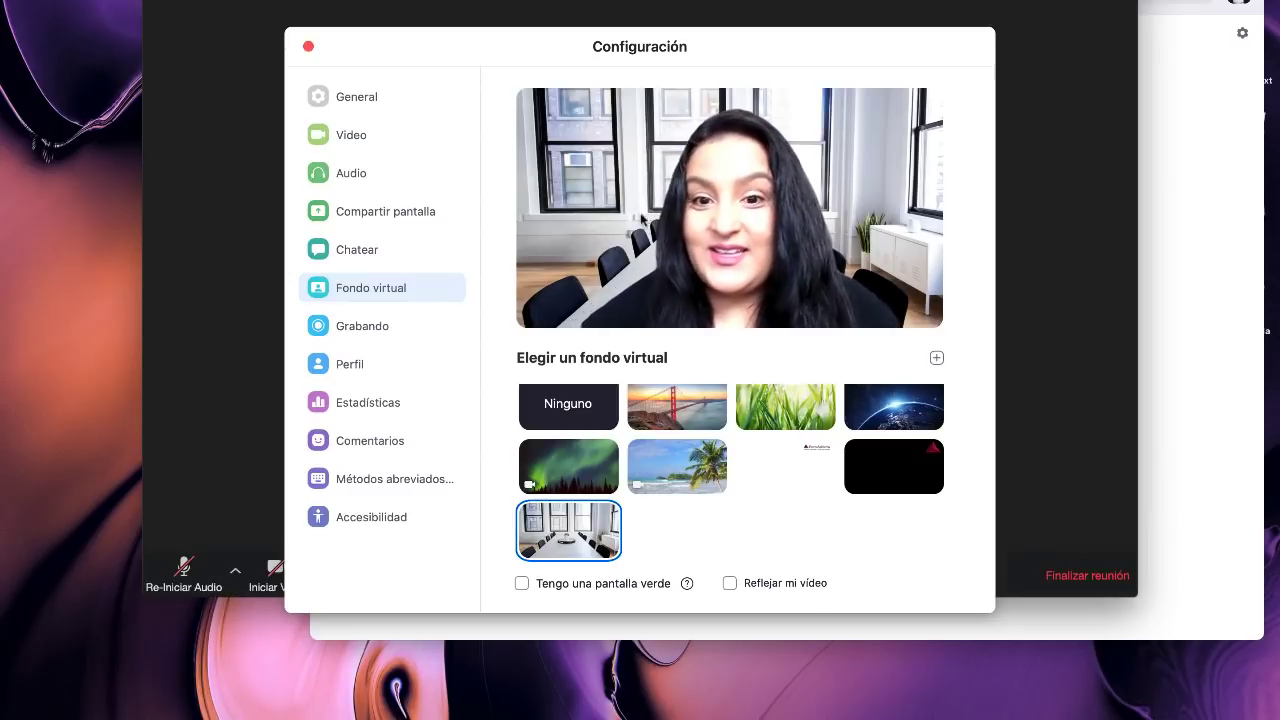
pyautogui.click(677, 410)
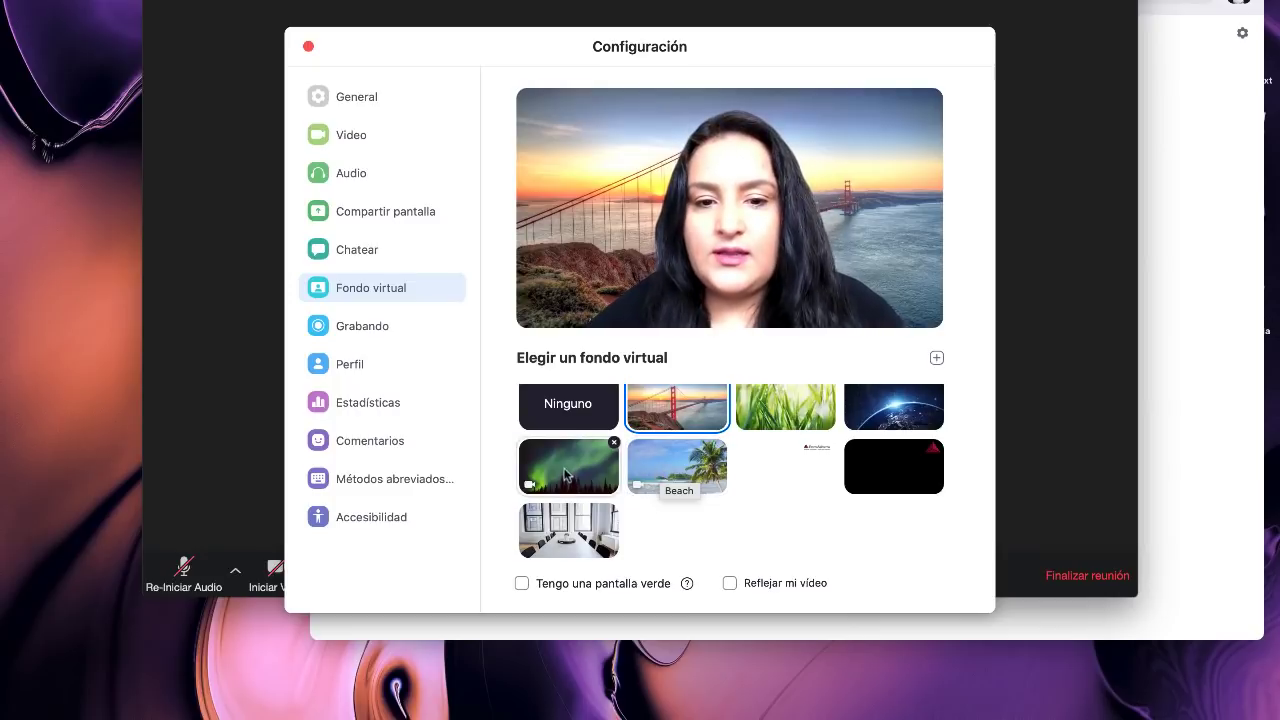
pyautogui.scroll(-2, 620, 528)
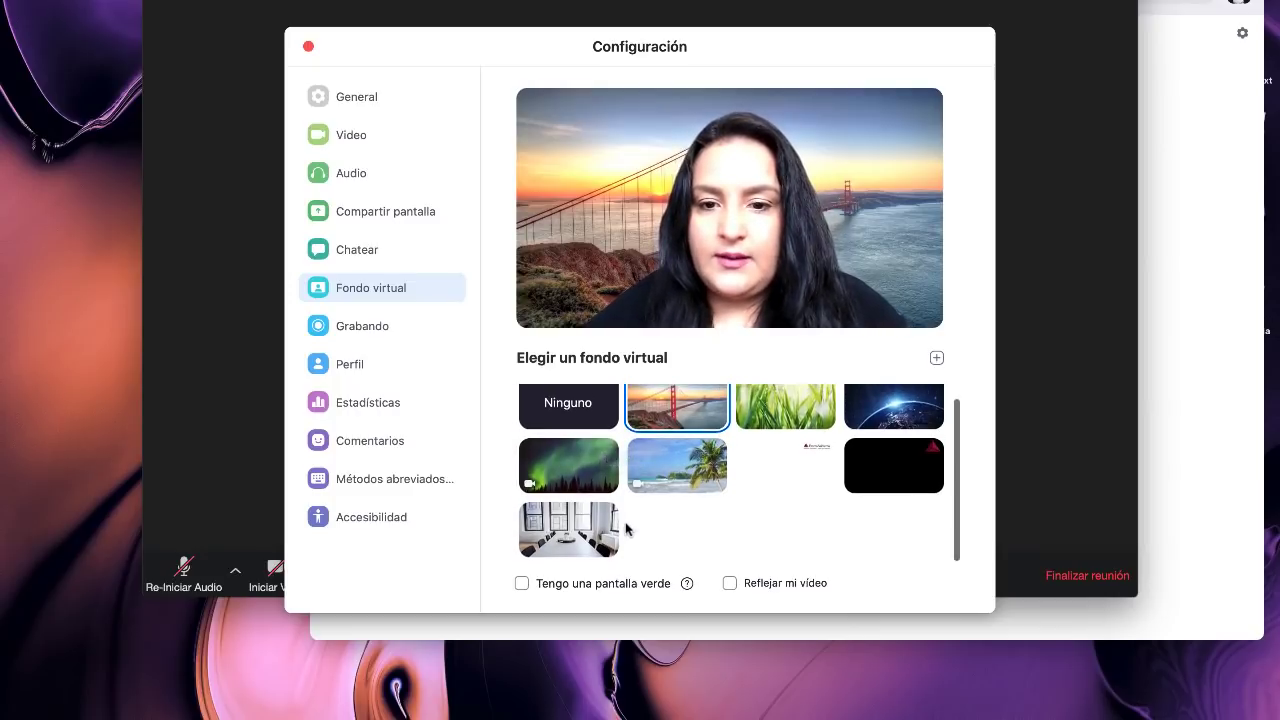
pyautogui.scroll(1, 590, 515)
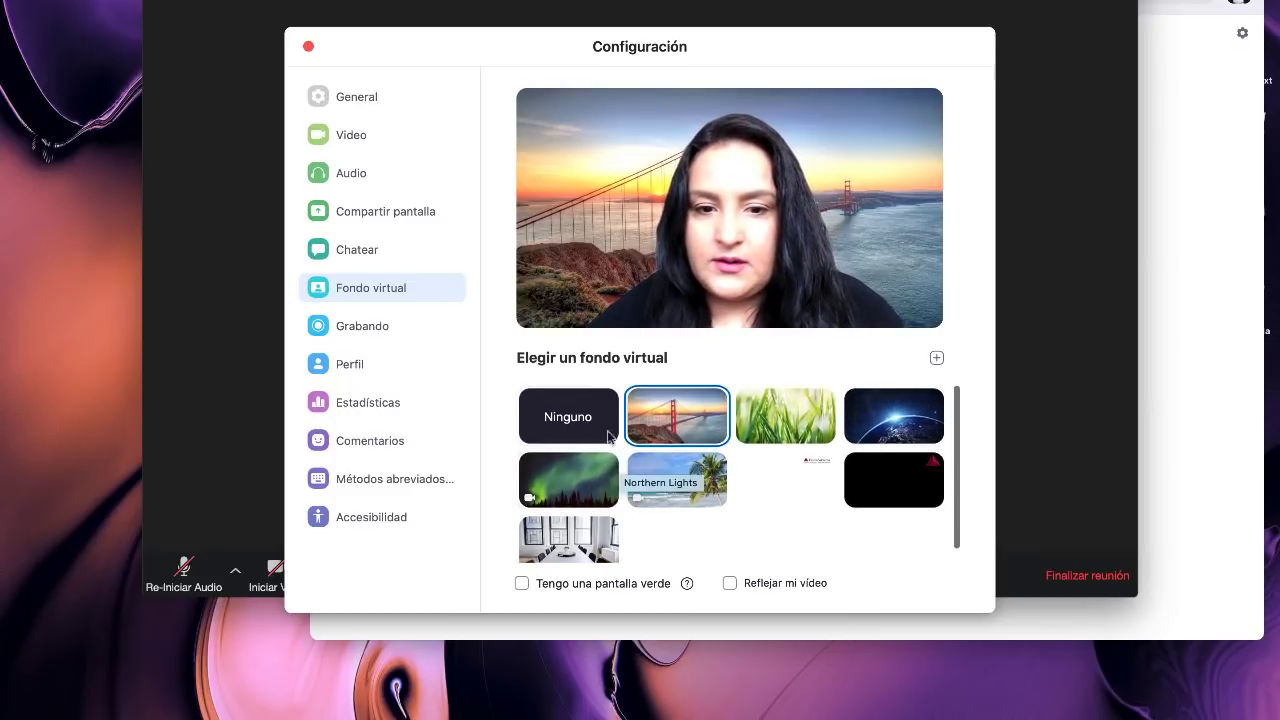
# - Add the purple nebula Swirling Stars MP4 video from the Escritorio folder as a virtual background
pyautogui.click(936, 358)
pyautogui.click(970, 416)
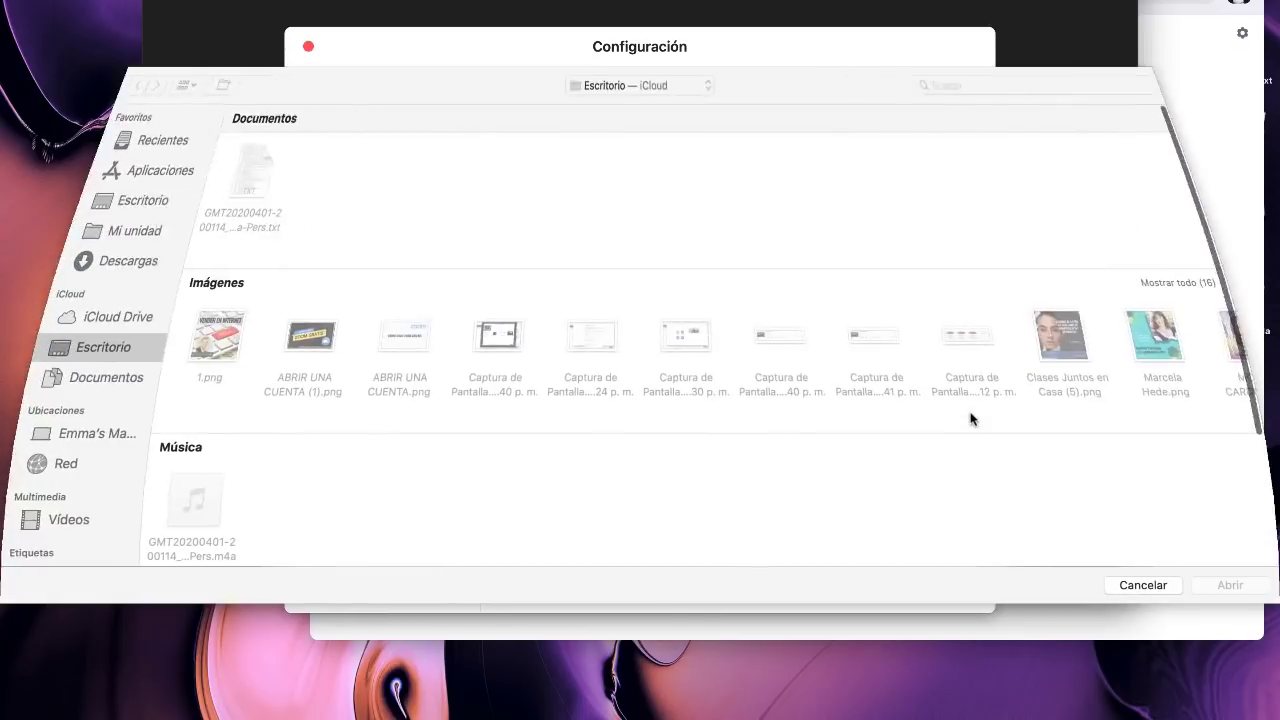
pyautogui.scroll(-5, 790, 460)
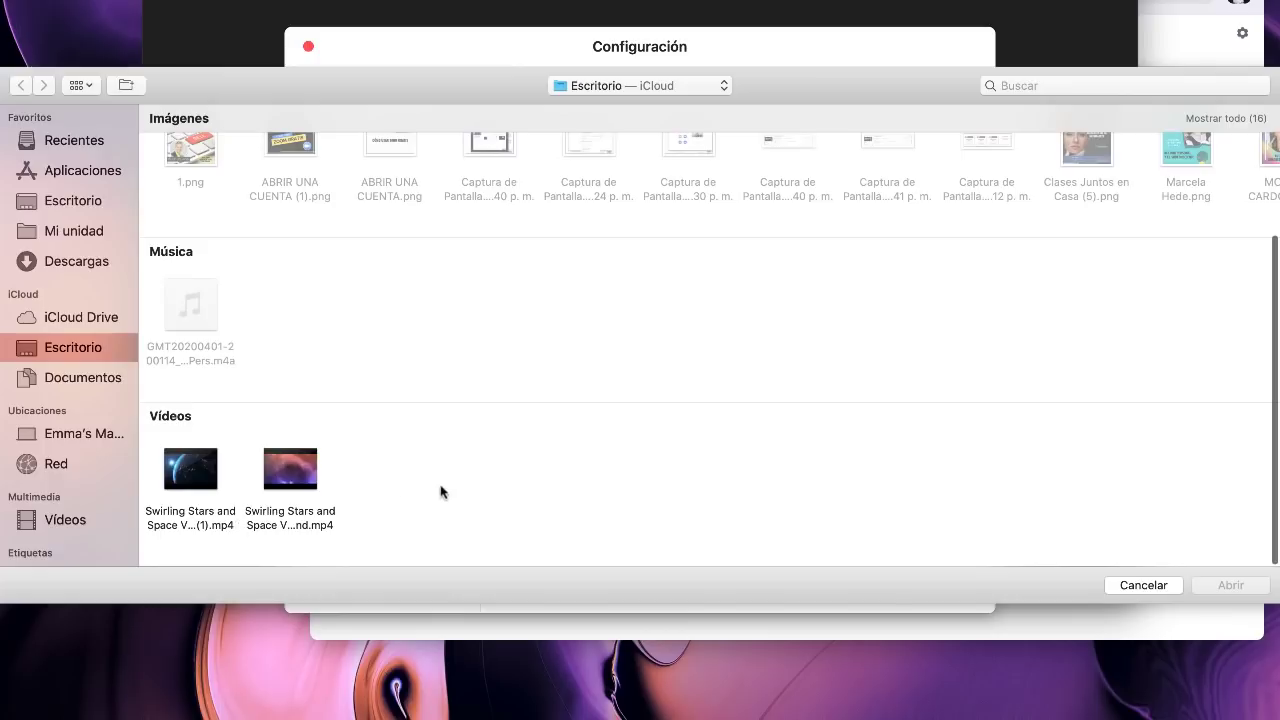
pyautogui.click(173, 476)
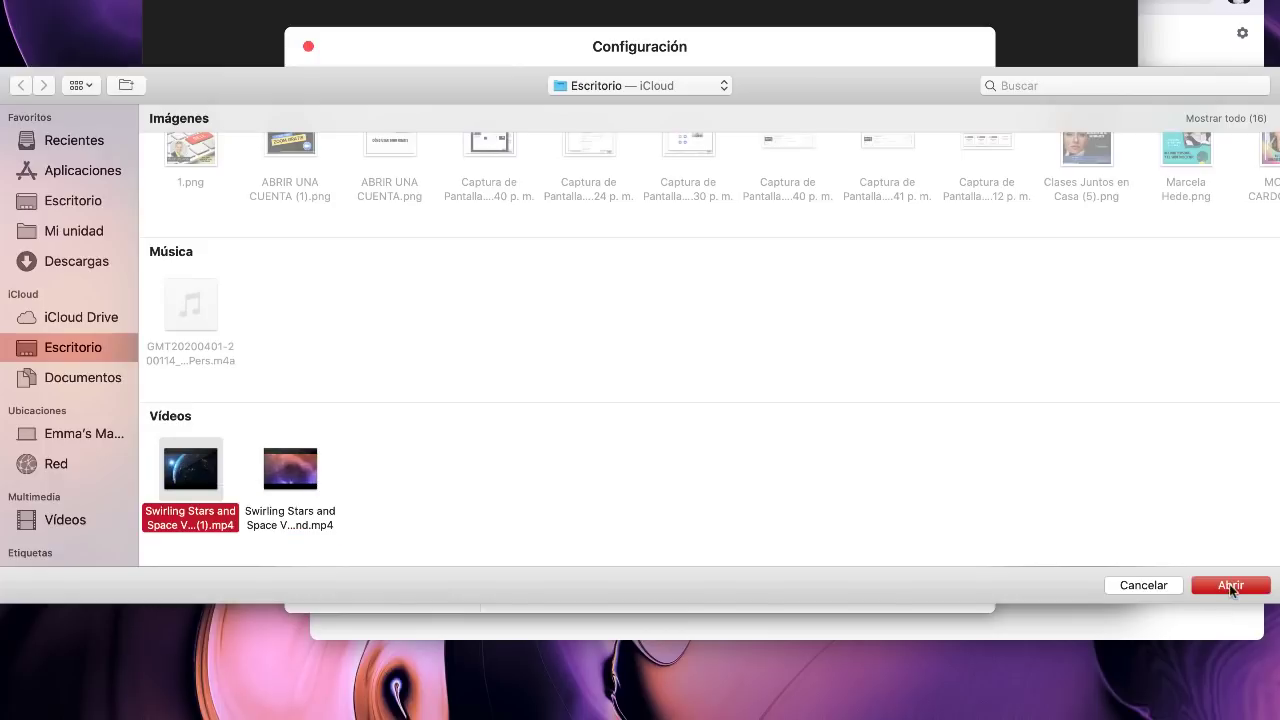
pyautogui.click(290, 468)
pyautogui.click(1262, 585)
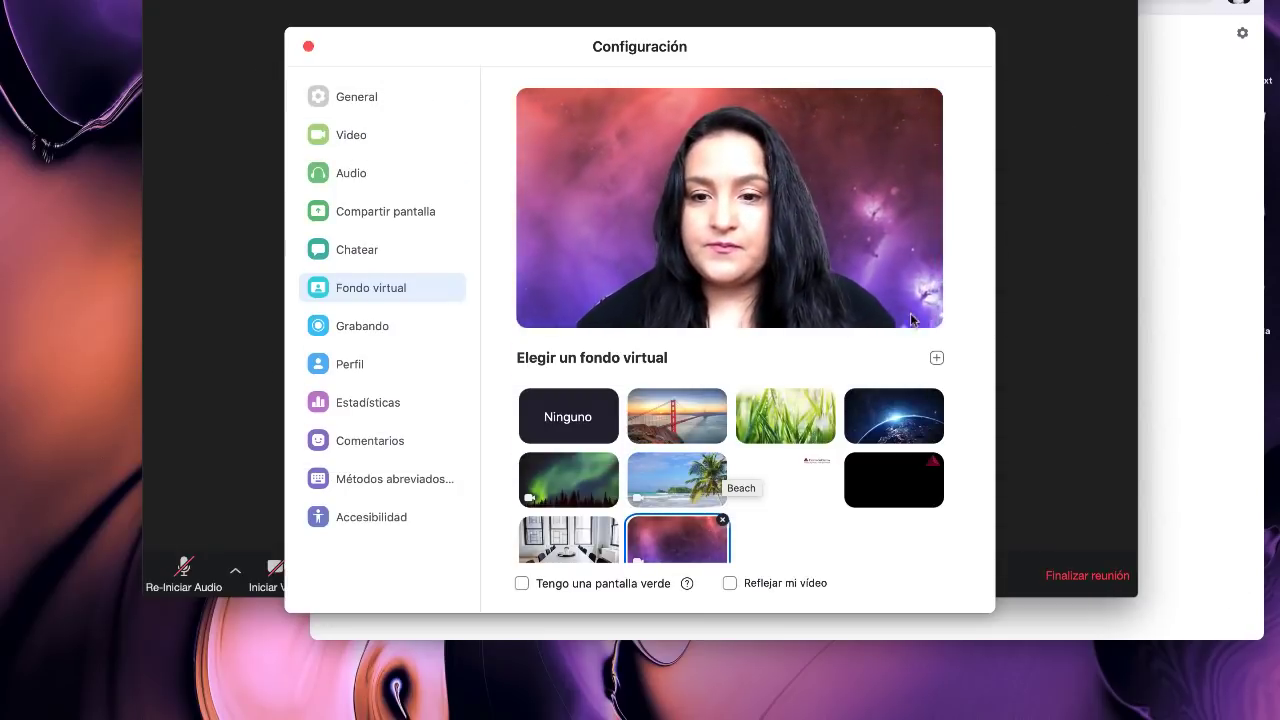
# - Add the Earth-from-space Swirling Stars (1) MP4 video from the Escritorio folder as a virtual background
pyautogui.click(937, 359)
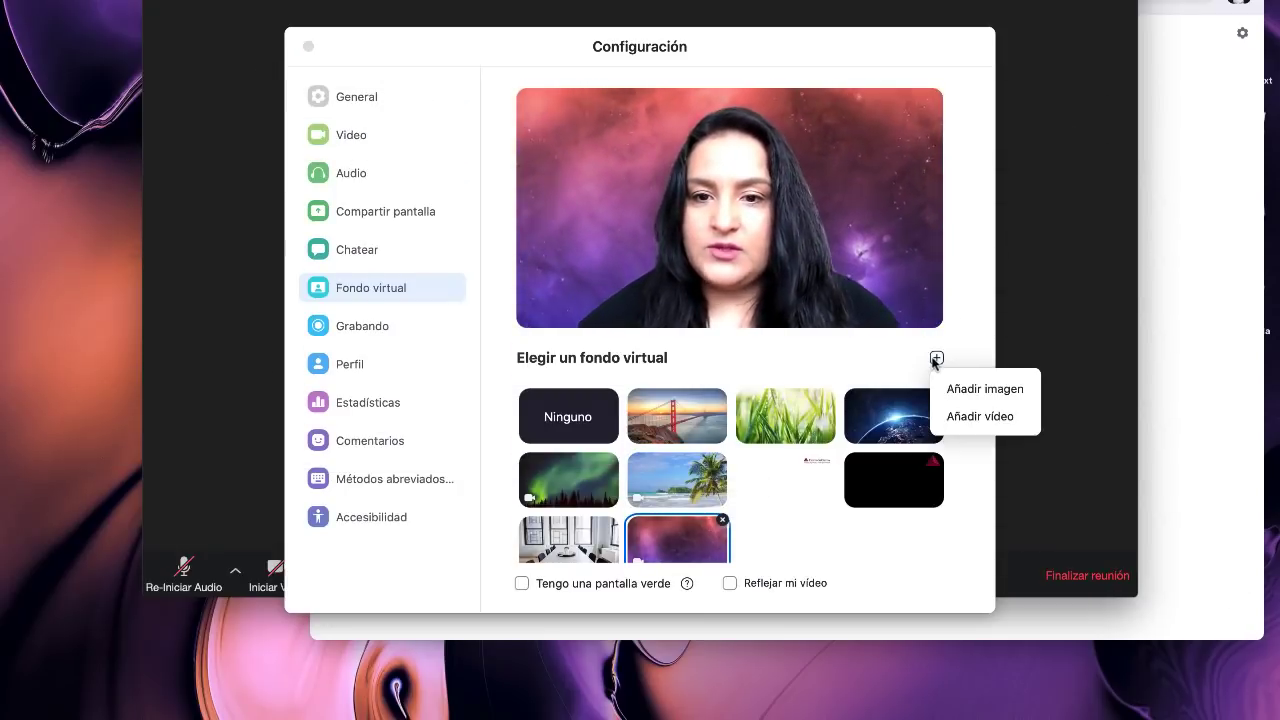
pyautogui.click(975, 416)
pyautogui.scroll(-5, 357, 443)
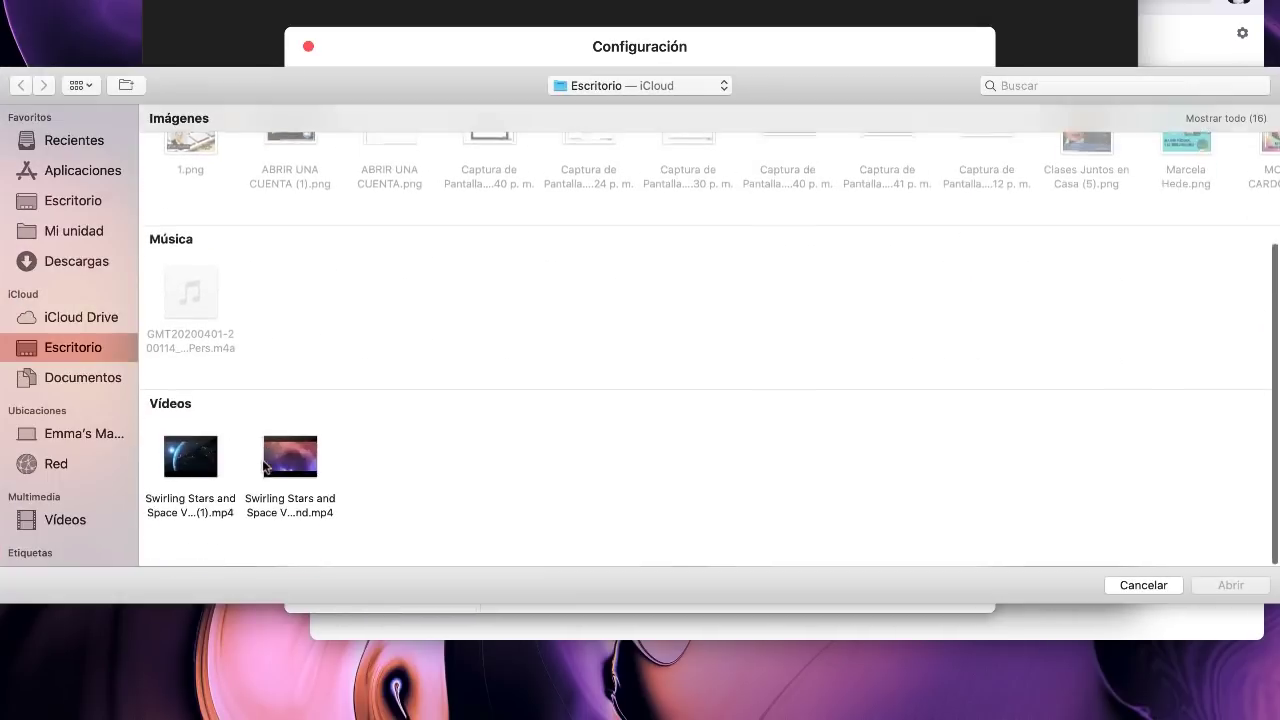
pyautogui.click(216, 470)
pyautogui.click(1224, 588)
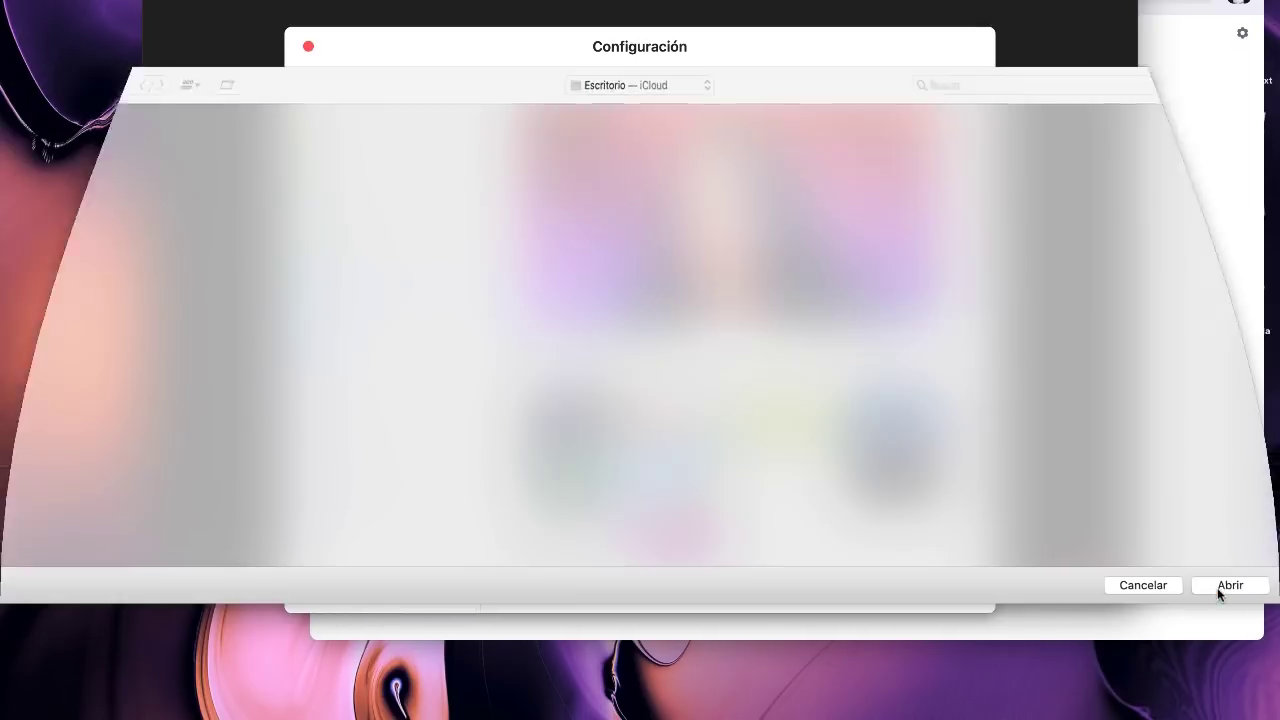